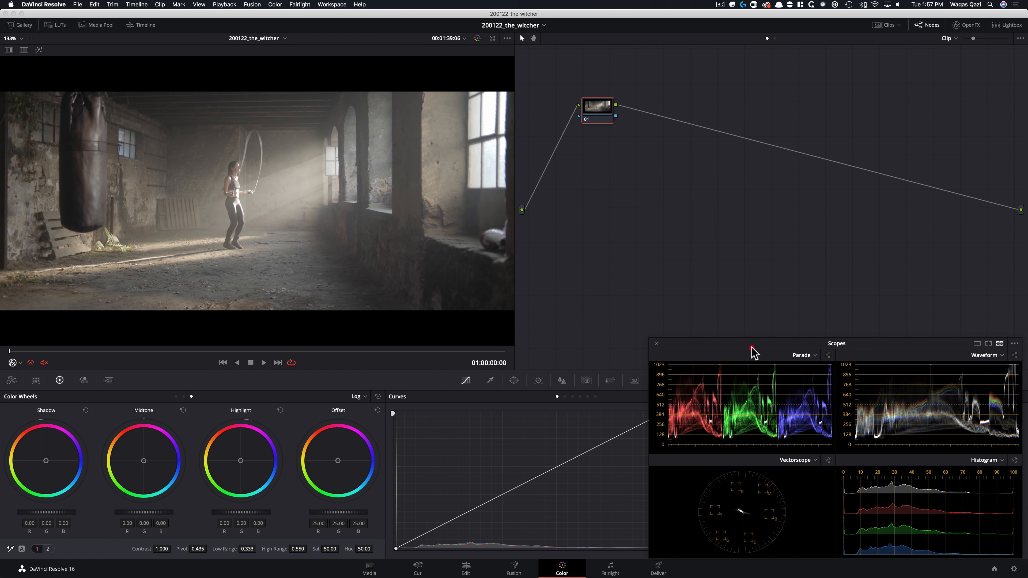
Move node 01 close to the graph's input, add a serial node after it, and place that node directly beneath it.
{"action": "left_click", "coordinate": [746, 347]}
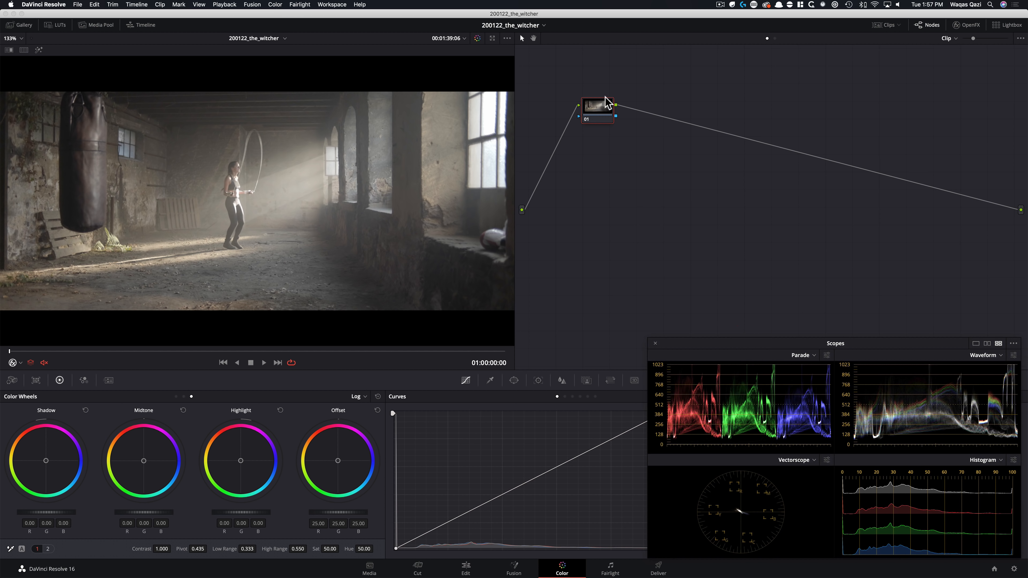
{"action": "left_click_drag", "start_coordinate": [597, 113], "coordinate": [579, 107]}
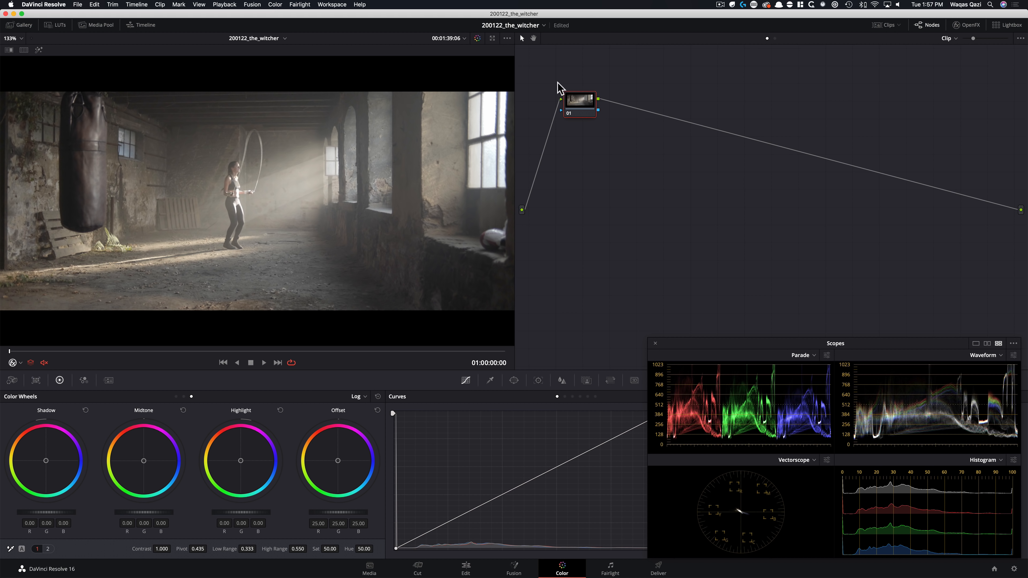
{"action": "left_click_drag", "start_coordinate": [577, 106], "coordinate": [548, 104]}
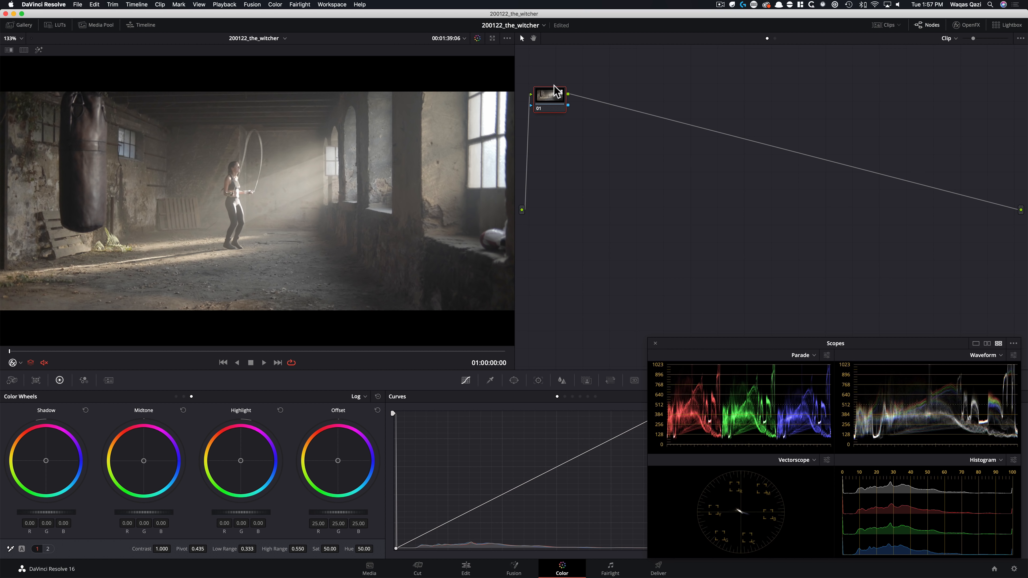
{"action": "key", "text": "alt+s"}
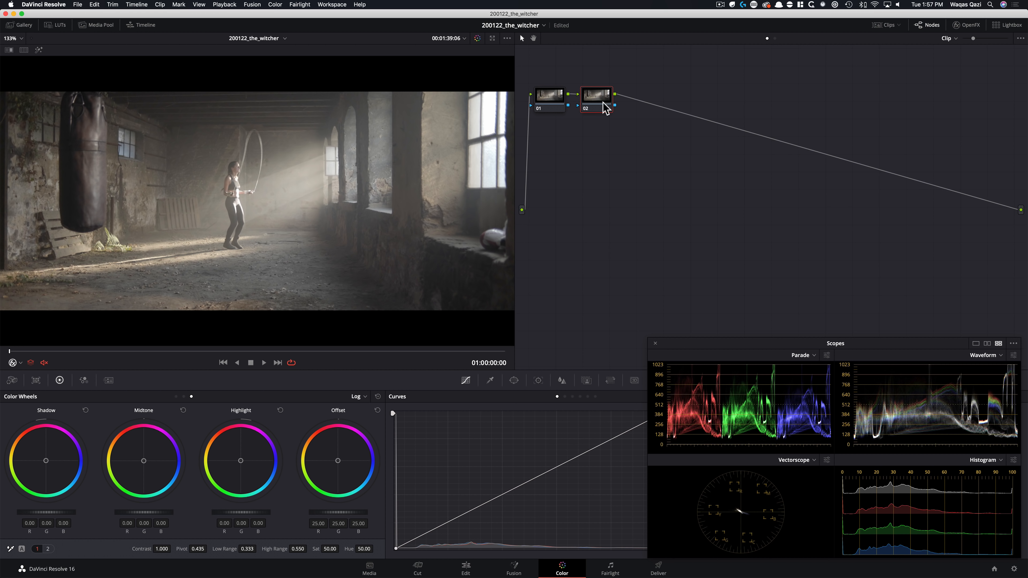
{"action": "left_click_drag", "start_coordinate": [606, 108], "coordinate": [565, 139]}
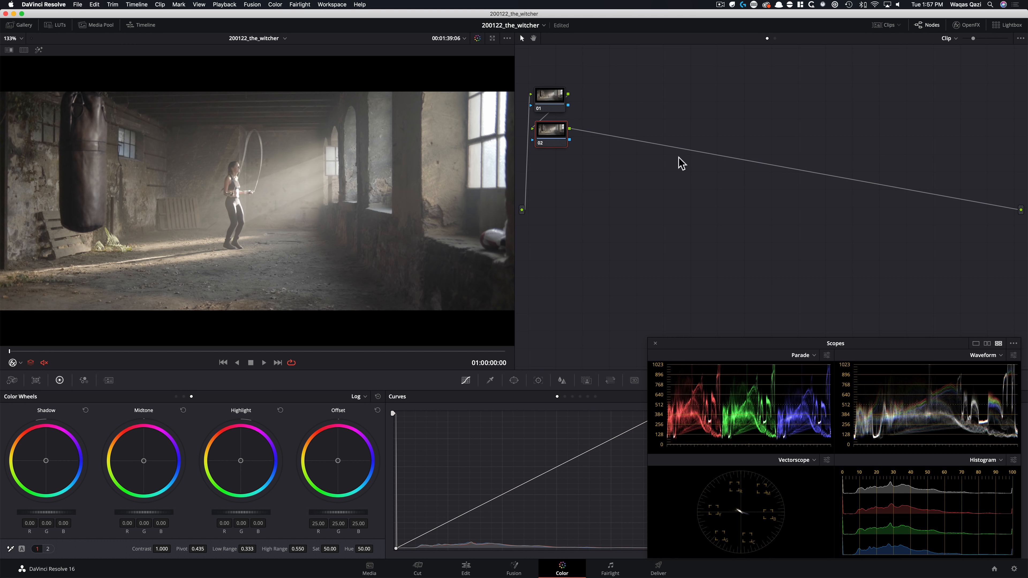
Add three more serial nodes in a row after node 02.
{"action": "key", "text": "alt+s"}
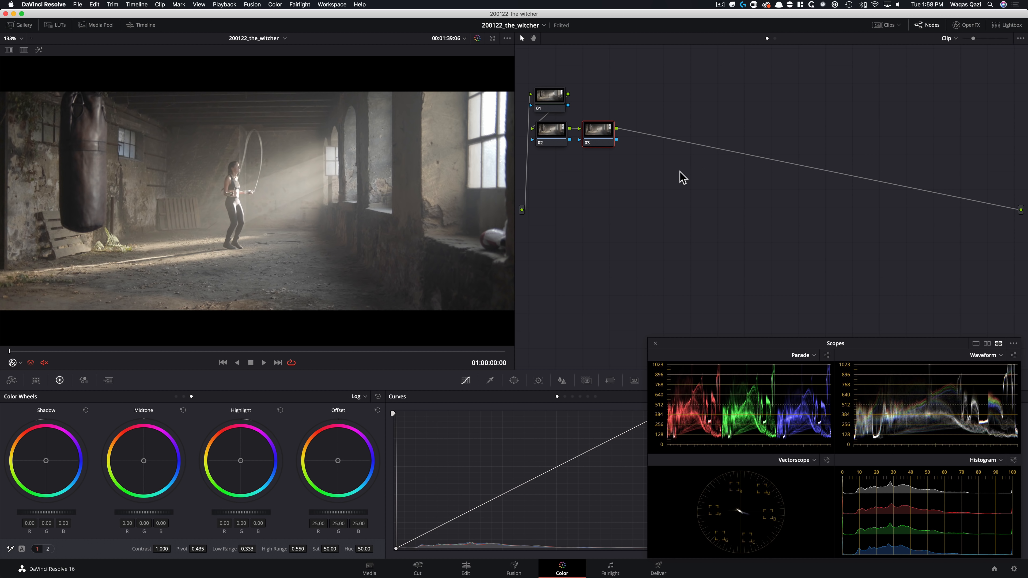
{"action": "key", "text": "alt+s"}
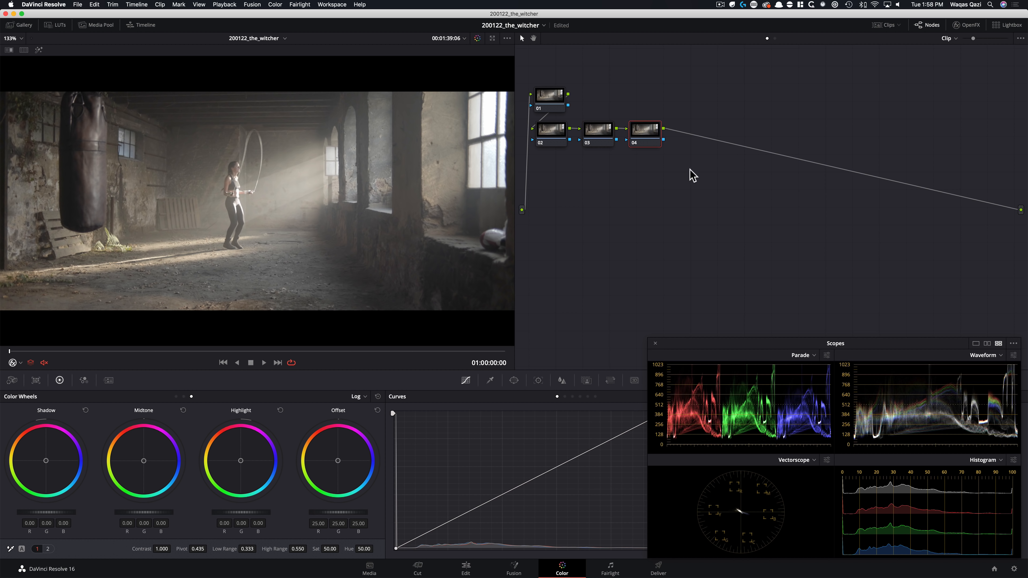
{"action": "key", "text": "alt+s"}
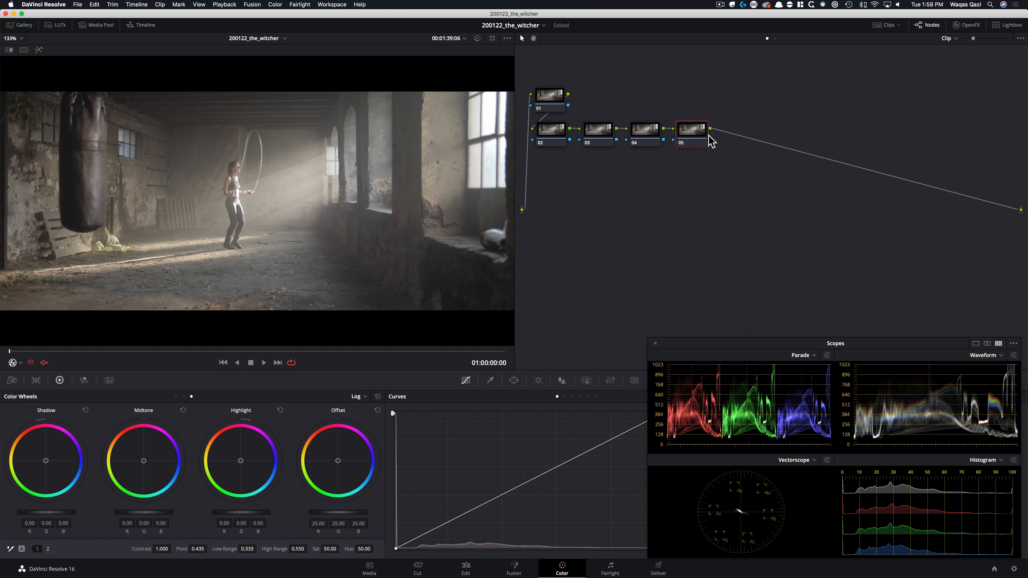
Add two layer nodes beneath node 05 and reposition the layer mixer level with the middle of the three stacked nodes.
{"action": "key", "text": "alt+l"}
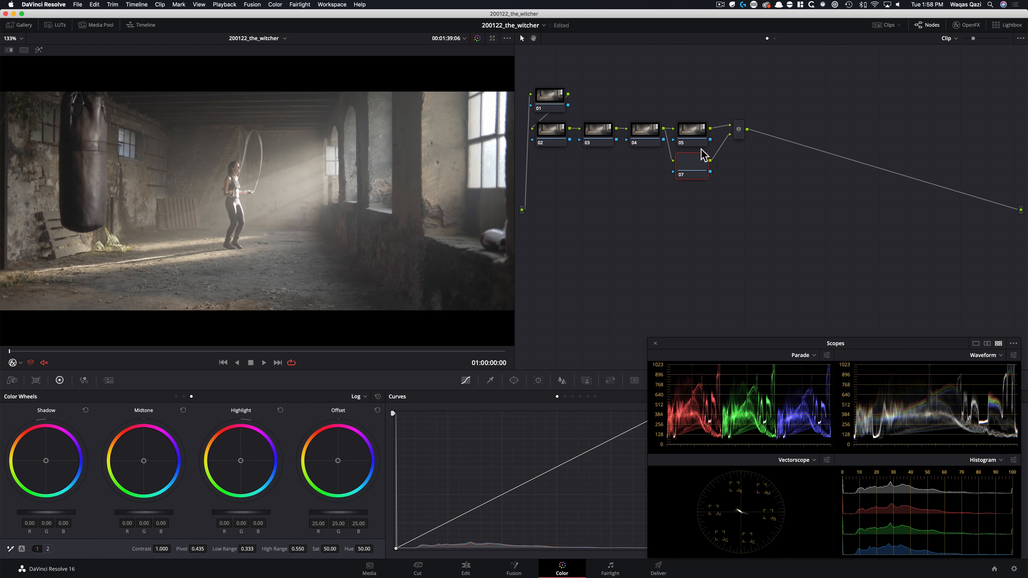
{"action": "key", "text": "alt+l"}
{"action": "left_click", "coordinate": [737, 132]}
{"action": "left_click_drag", "start_coordinate": [737, 133], "coordinate": [745, 169]}
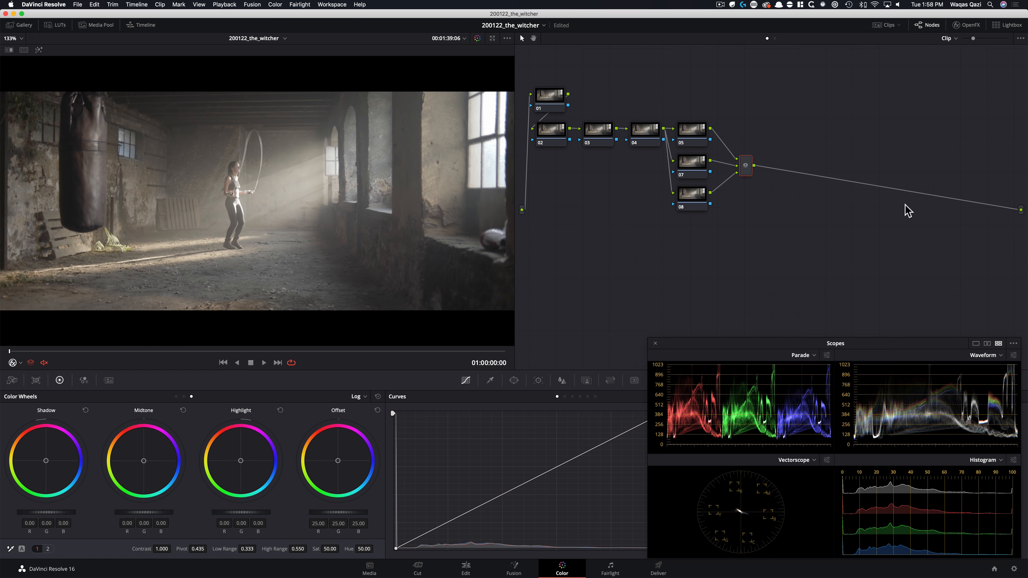
{"action": "key", "text": "alt+l"}
{"action": "left_click", "coordinate": [575, 317]}
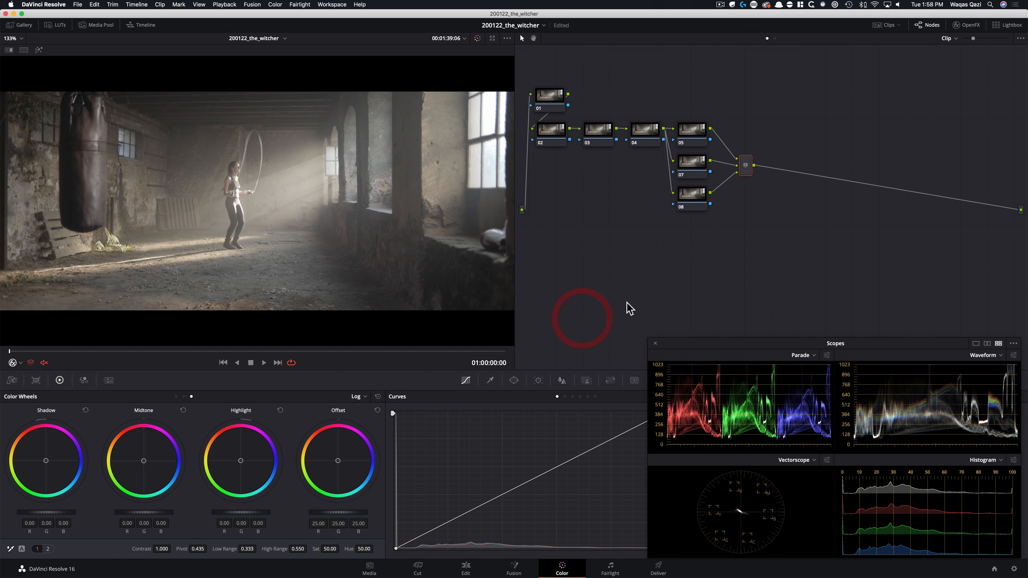
Add two serial nodes after the layer mixer and move the second one down to start a new row.
{"action": "key", "text": "alt+s"}
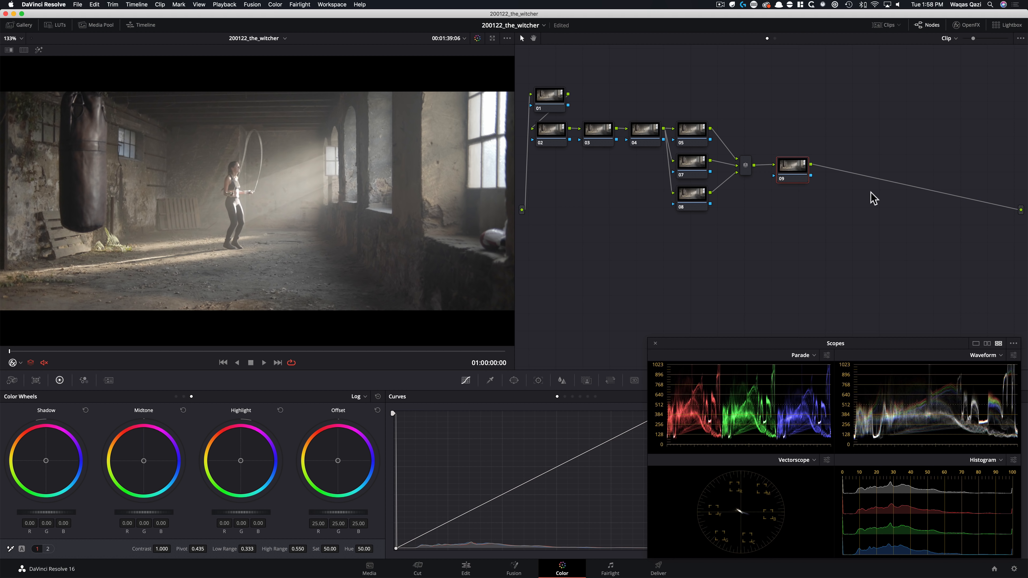
{"action": "key", "text": "alt+s"}
{"action": "left_click_drag", "start_coordinate": [840, 177], "coordinate": [554, 252]}
Extend the lower row with three serial nodes after node 10, placing the last one apart beneath node 09.
{"action": "key", "text": "alt+s"}
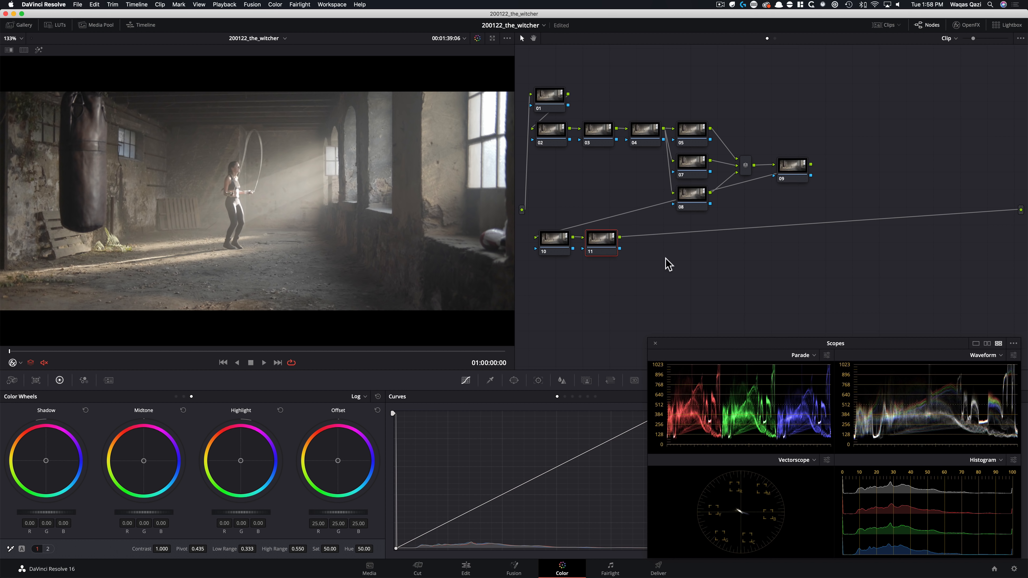
{"action": "key", "text": "alt+s"}
{"action": "key", "text": "alt+s"}
{"action": "left_click_drag", "start_coordinate": [692, 247], "coordinate": [794, 246]}
Label node 01 "nr" and node 02 "exp".
{"action": "left_click", "coordinate": [556, 104]}
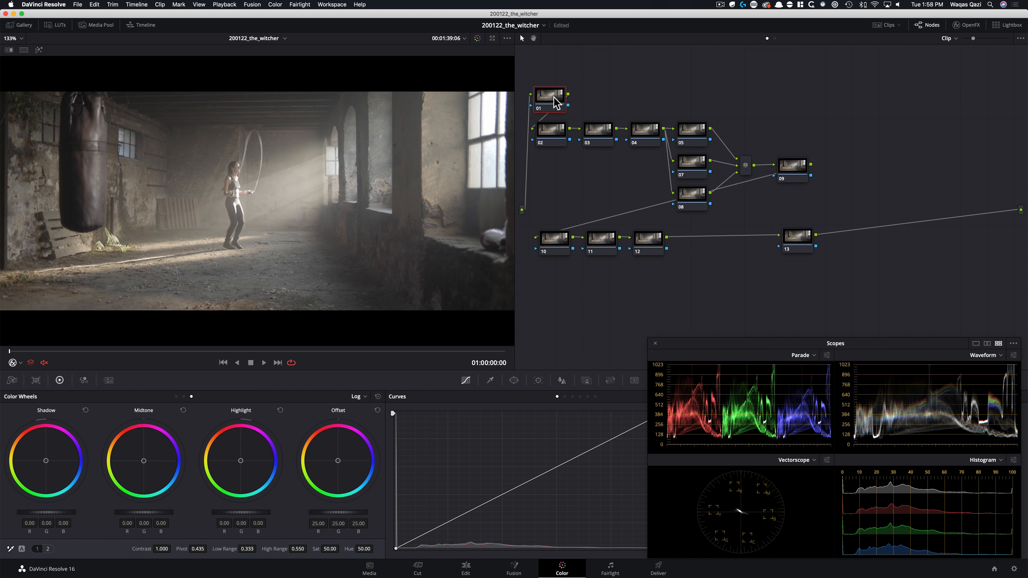
{"action": "type", "text": "nr"}
{"action": "key", "text": "alt+shift+apostrophe"}
{"action": "type", "text": "exp"}
{"action": "key", "text": "Tab"}
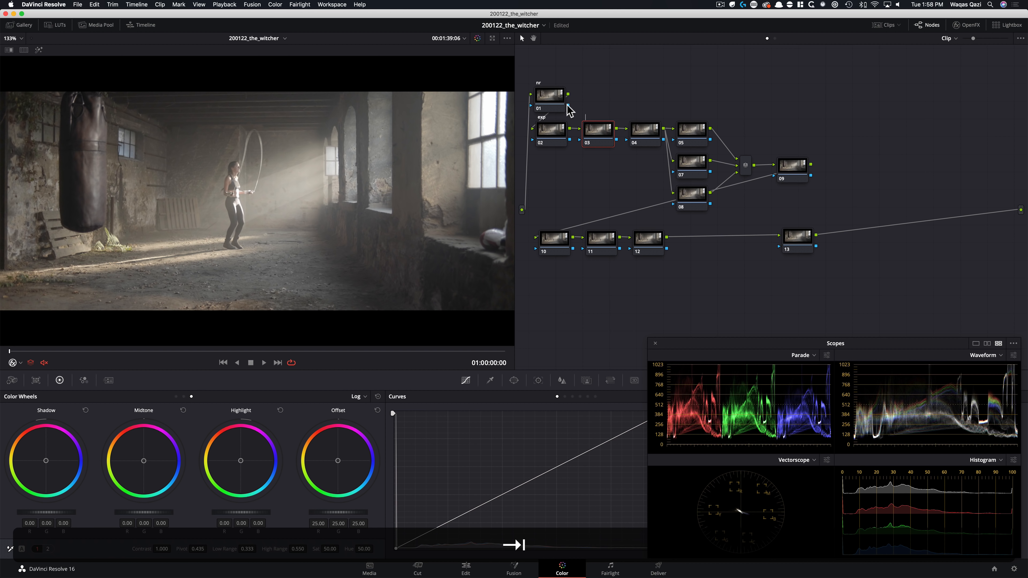
Label node 03 "ft exp", node 04 "sat" and node 05 "look".
{"action": "type", "text": "ft exo"}
{"action": "key", "text": "BackSpace"}
{"action": "type", "text": "p"}
{"action": "key", "text": "Tab"}
{"action": "type", "text": "sat"}
{"action": "key", "text": "Tab"}
{"action": "type", "text": "l"}
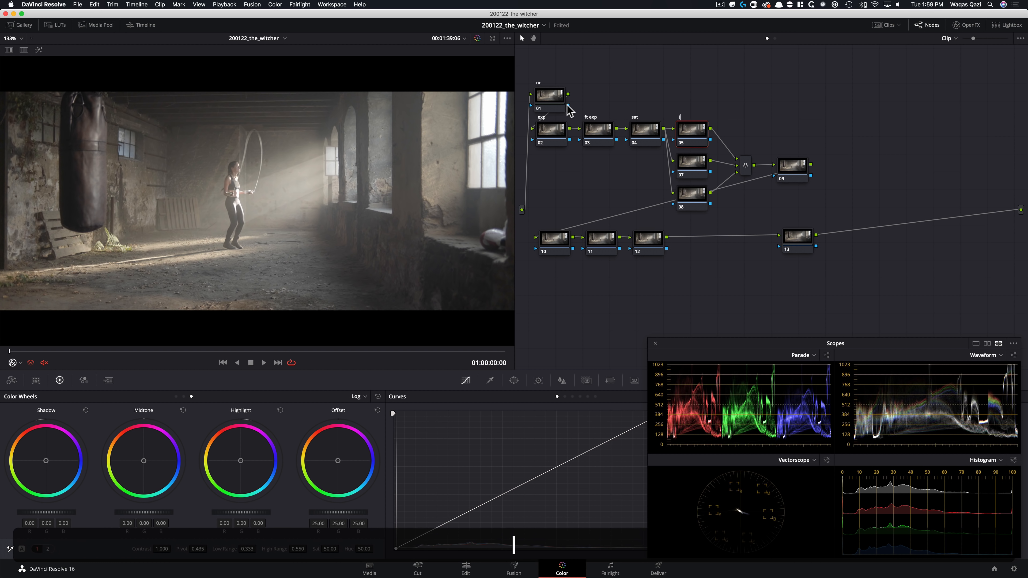
{"action": "type", "text": "ook"}
{"action": "key", "text": "Return"}
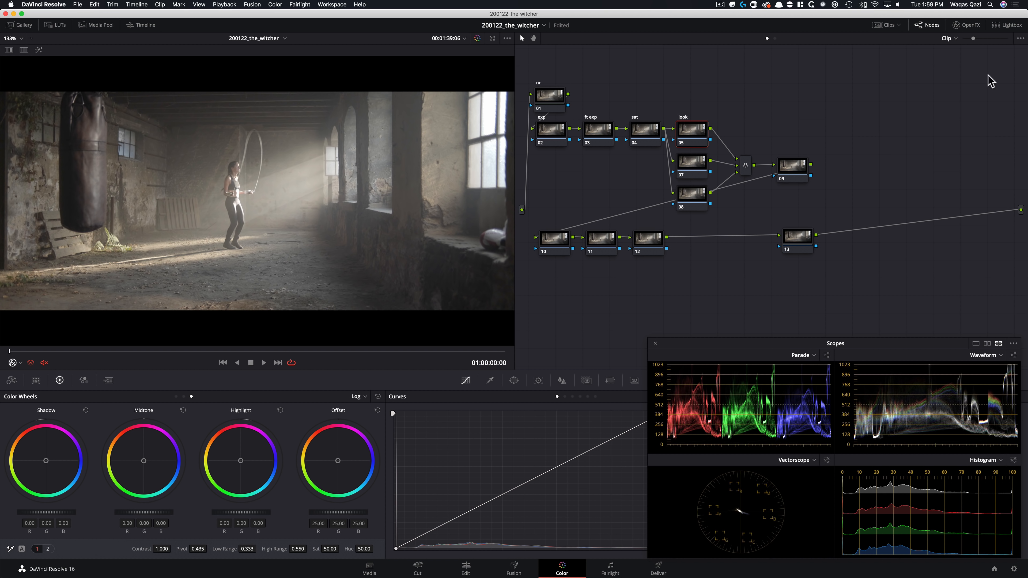
Label node 09 "look adj", node 10 "vignette" and node 11 "sharpen".
{"action": "left_click", "coordinate": [789, 178]}
{"action": "key", "text": "Tab"}
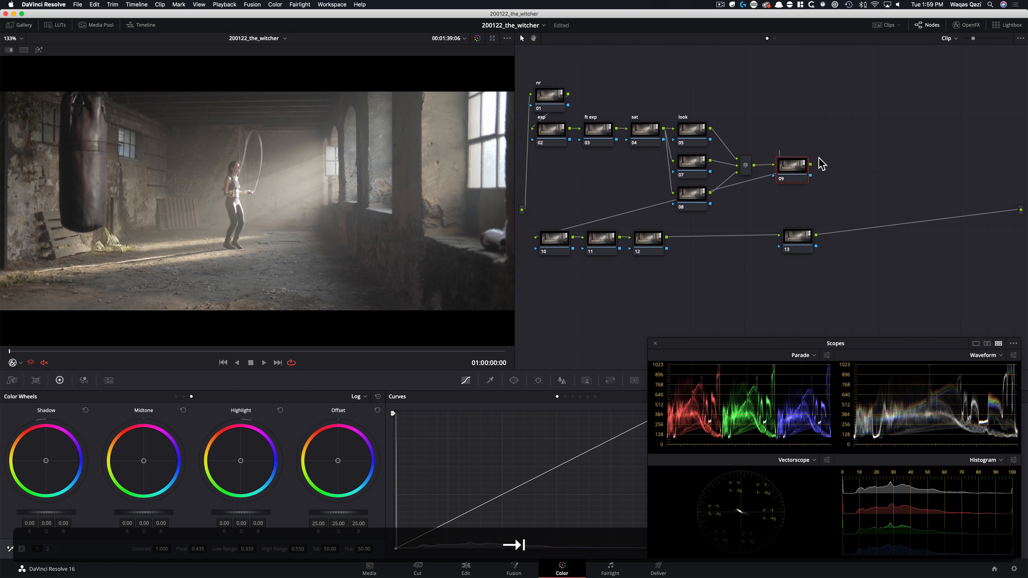
{"action": "type", "text": "look adj"}
{"action": "key", "text": "Tab"}
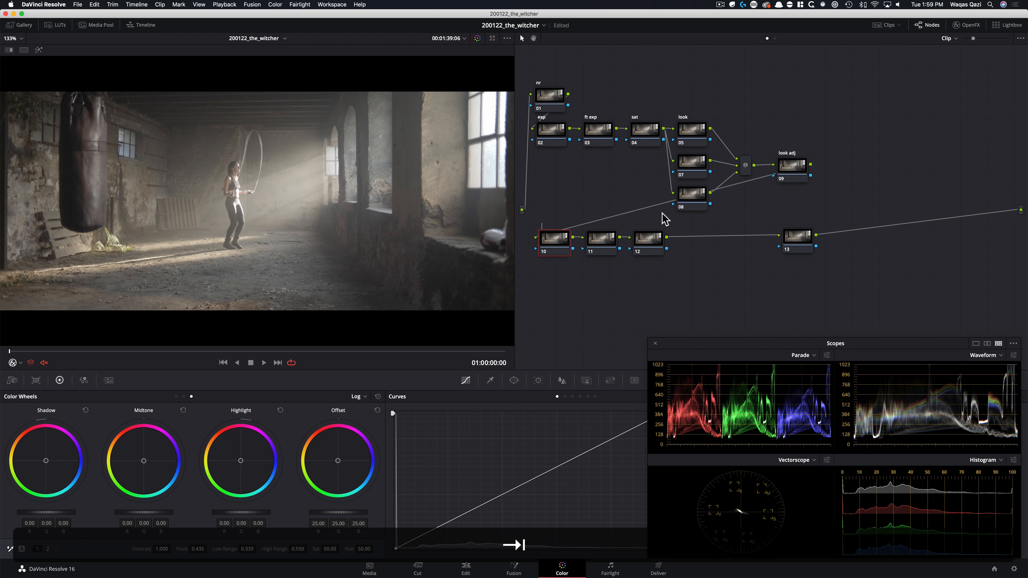
{"action": "type", "text": "vignette"}
{"action": "key", "text": "Tab"}
{"action": "type", "text": "sharpen"}
{"action": "key", "text": "Return"}
Label node 12 "global adj" and node 13 "grain".
{"action": "key", "text": "Tab"}
{"action": "type", "text": "gl"}
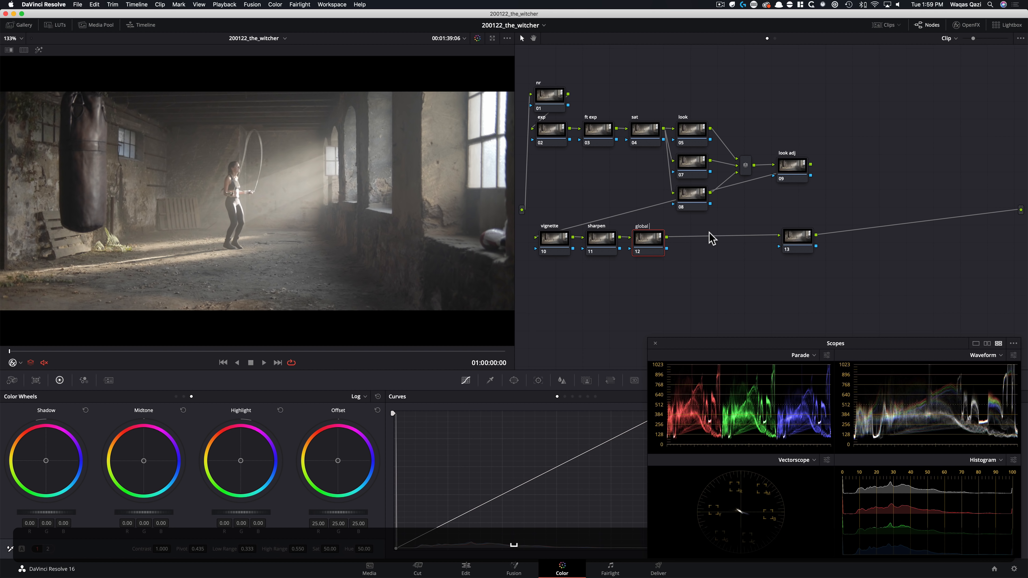
{"action": "key", "text": "Return"}
{"action": "key", "text": "Tab"}
{"action": "type", "text": "grain"}
{"action": "key", "text": "Return"}
Shift the sharpen and global adj nodes together towards the grain node, leaving a gap after the vignette node.
{"action": "left_click", "coordinate": [649, 238]}
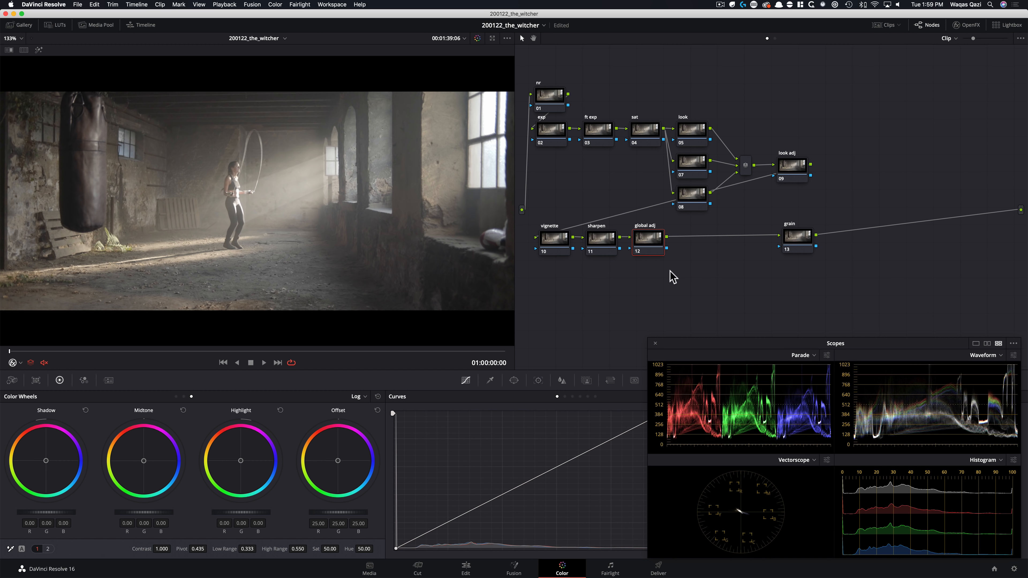
{"action": "left_click", "coordinate": [613, 237], "text": "shift"}
{"action": "left_click_drag", "start_coordinate": [613, 237], "coordinate": [662, 235]}
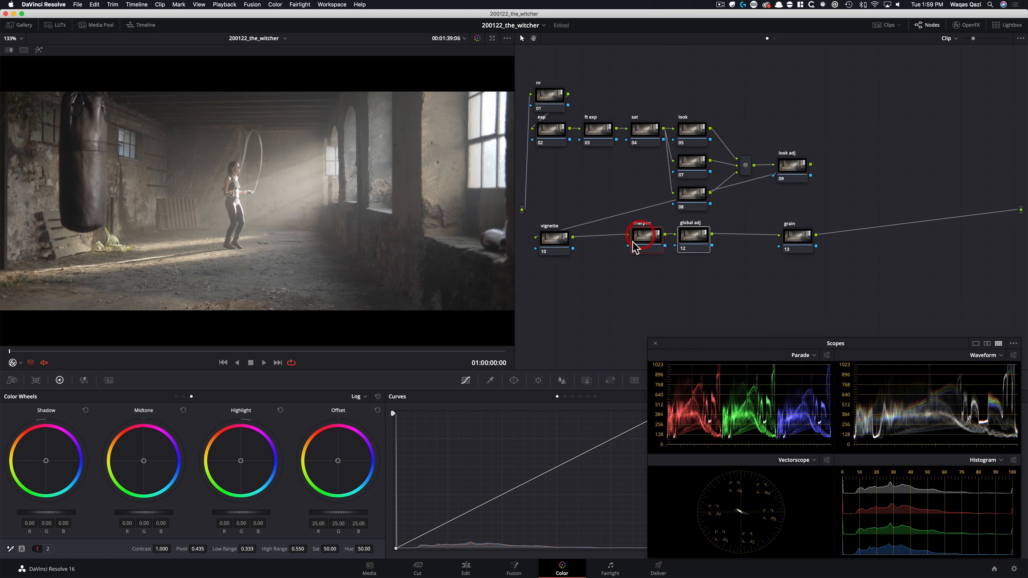
Insert a serial node after the vignette node and label it "light rays".
{"action": "left_click", "coordinate": [558, 243]}
{"action": "key", "text": "alt+s"}
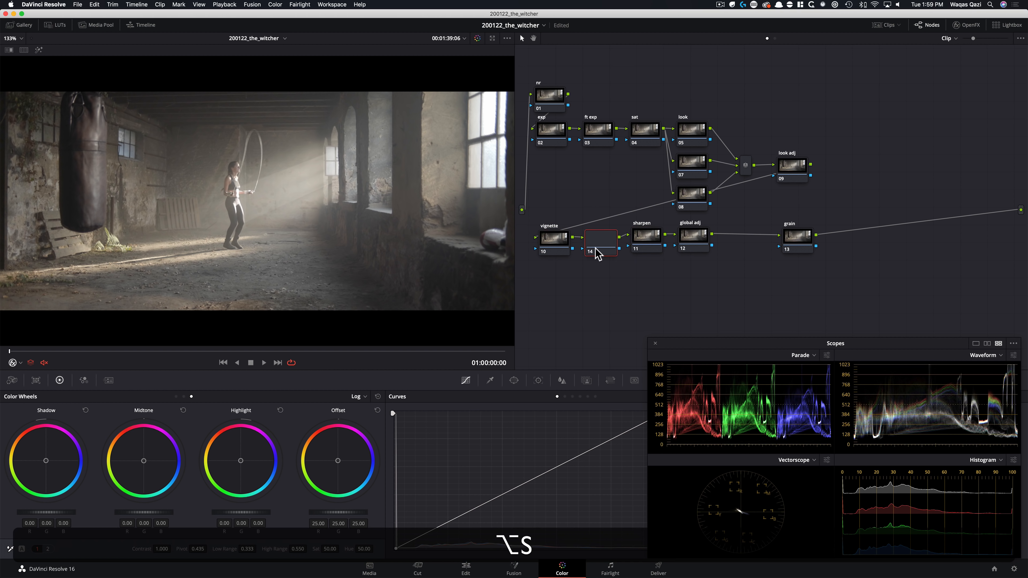
{"action": "key", "text": "Tab"}
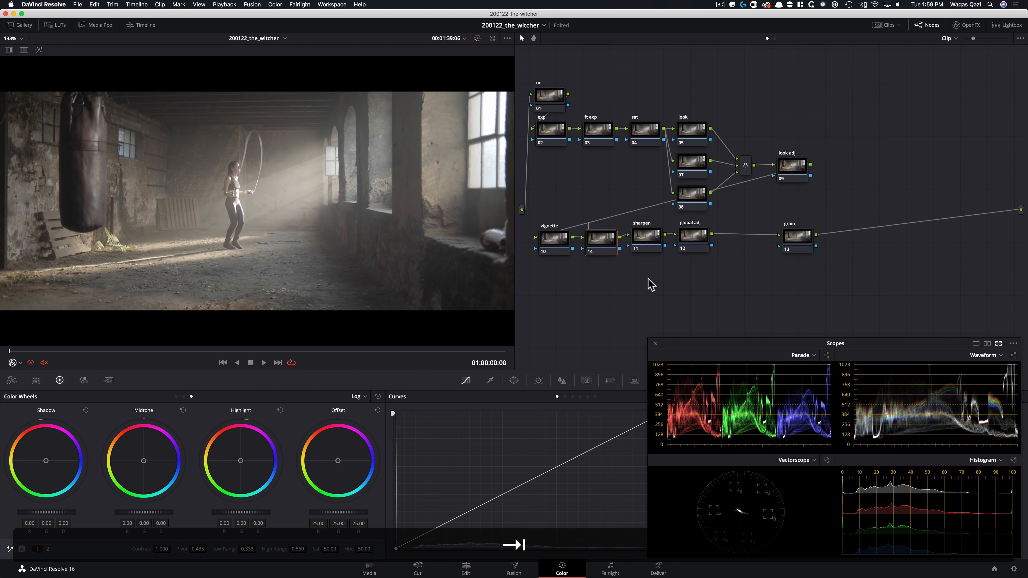
{"action": "type", "text": "light rays"}
{"action": "key", "text": "Return"}
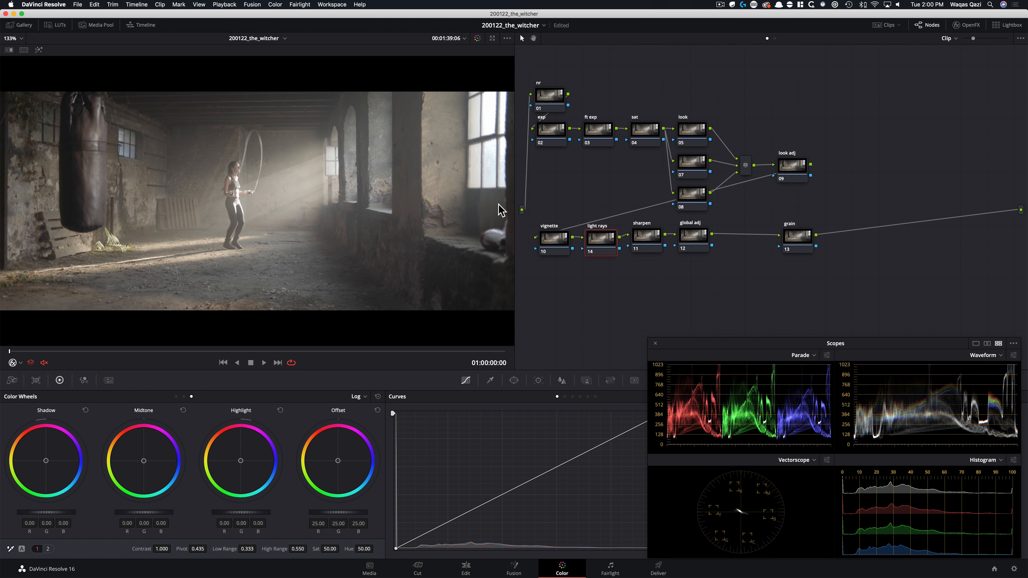
Toggle the reference still wipe on and off to compare the clip with the reference image.
{"action": "key", "text": "super+w"}
{"action": "key", "text": "super+w"}
{"action": "key", "text": "super+w"}
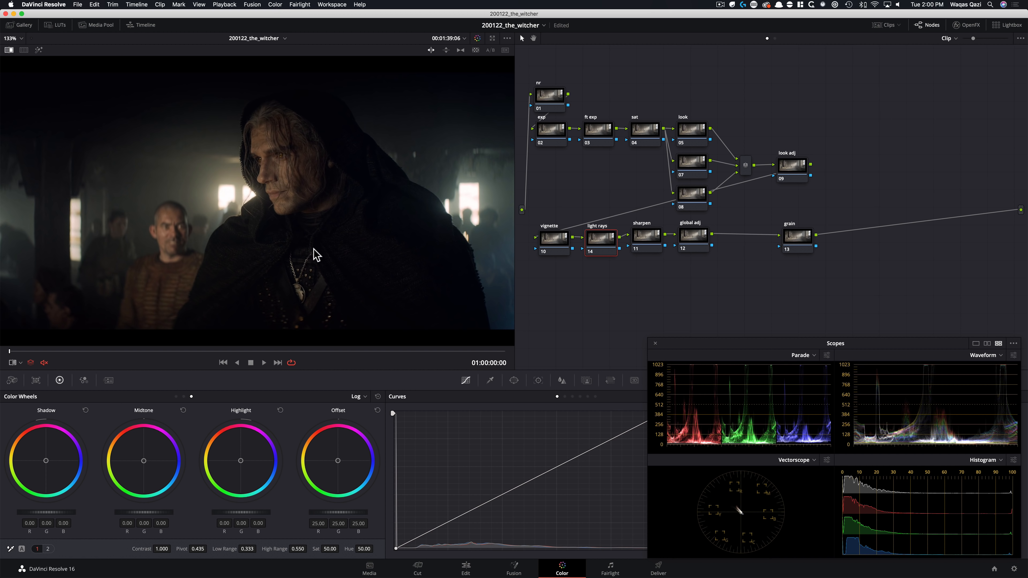
{"action": "key", "text": "super+w"}
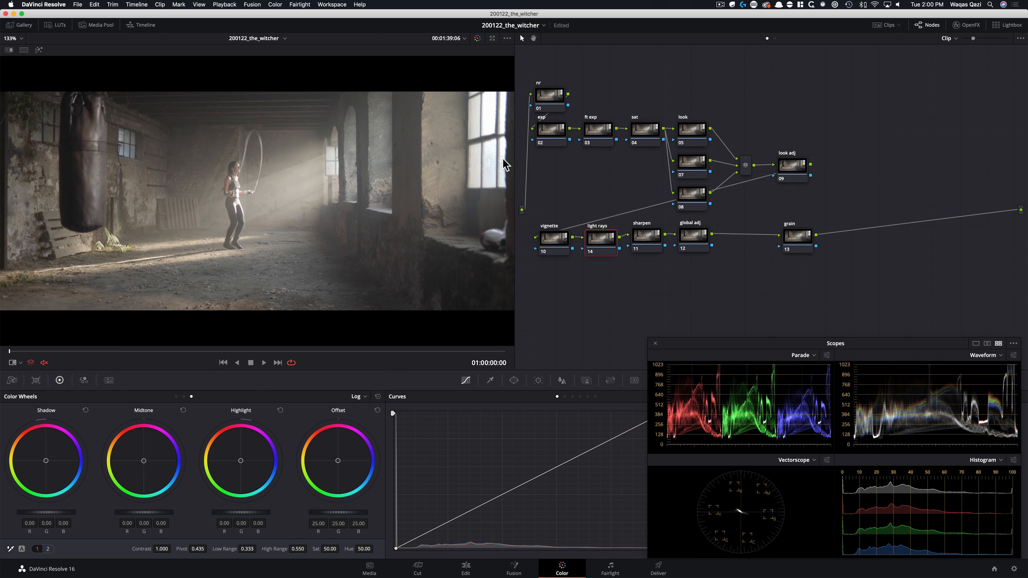
{"action": "key", "text": "super+w"}
{"action": "key", "text": "super+w"}
Select the exp node, show the clip and the reference still side by side in split screen, and widen the viewer.
{"action": "left_click", "coordinate": [549, 139]}
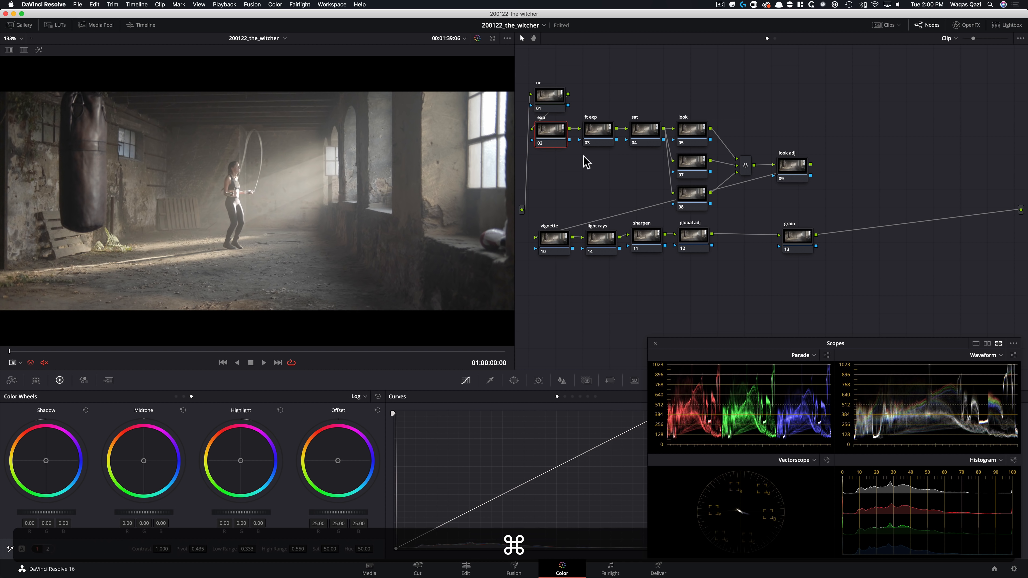
{"action": "key", "text": "alt+super+w"}
{"action": "left_click_drag", "start_coordinate": [584, 139], "coordinate": [704, 142]}
{"action": "key", "text": "super+equal"}
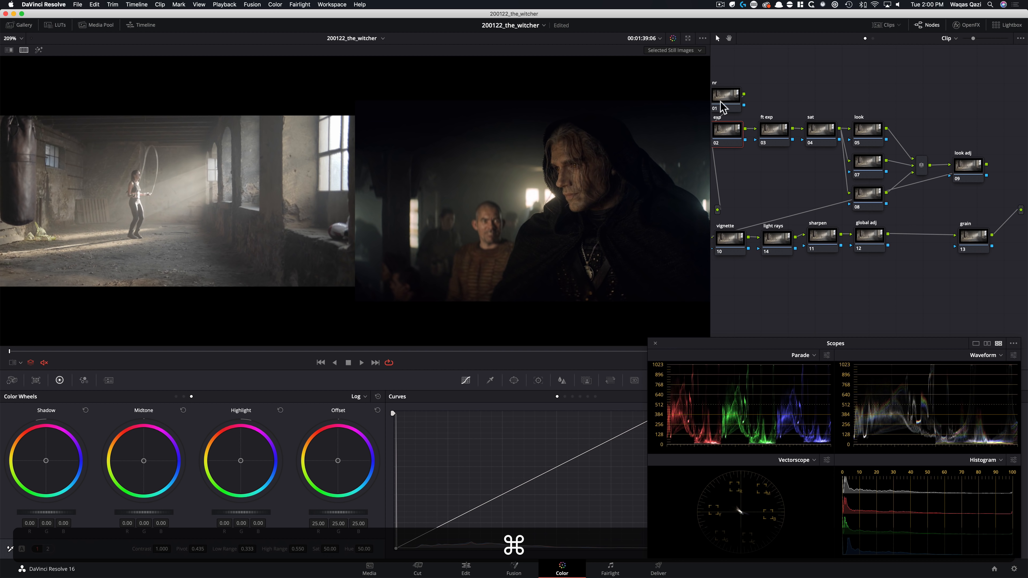
{"action": "left_click_drag", "start_coordinate": [712, 64], "coordinate": [806, 72]}
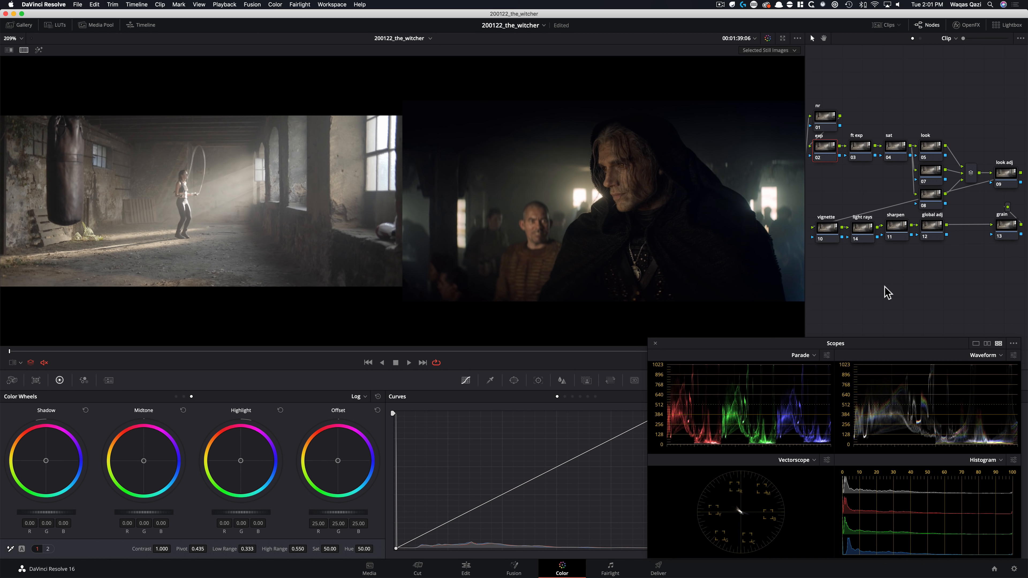
Move the scopes clear of the viewer, set the exp node's contrast to 1.461, and compare the image with and without it.
{"action": "left_click_drag", "start_coordinate": [775, 346], "coordinate": [755, 359]}
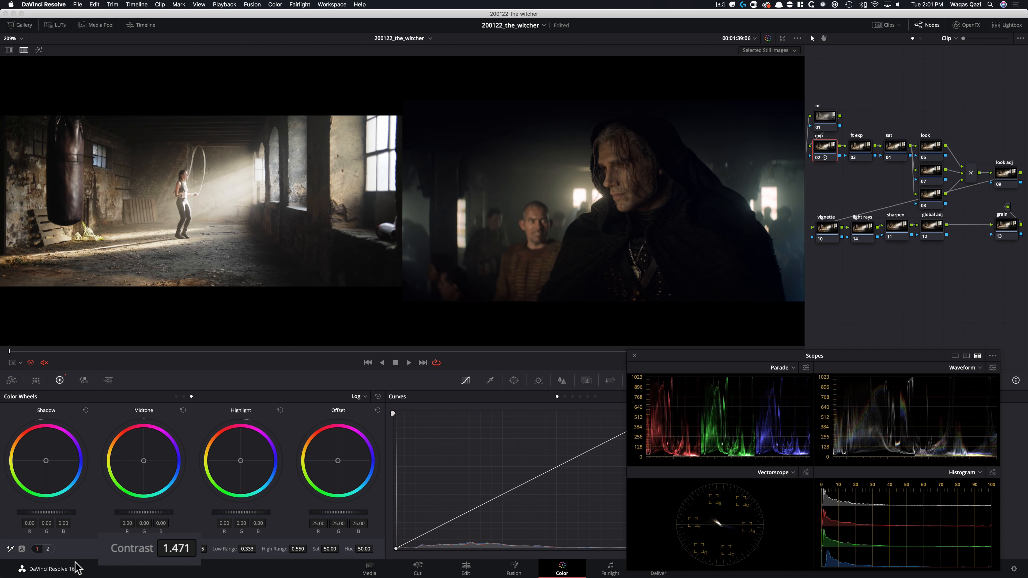
{"action": "key", "text": "super+d"}
{"action": "key", "text": "super+d"}
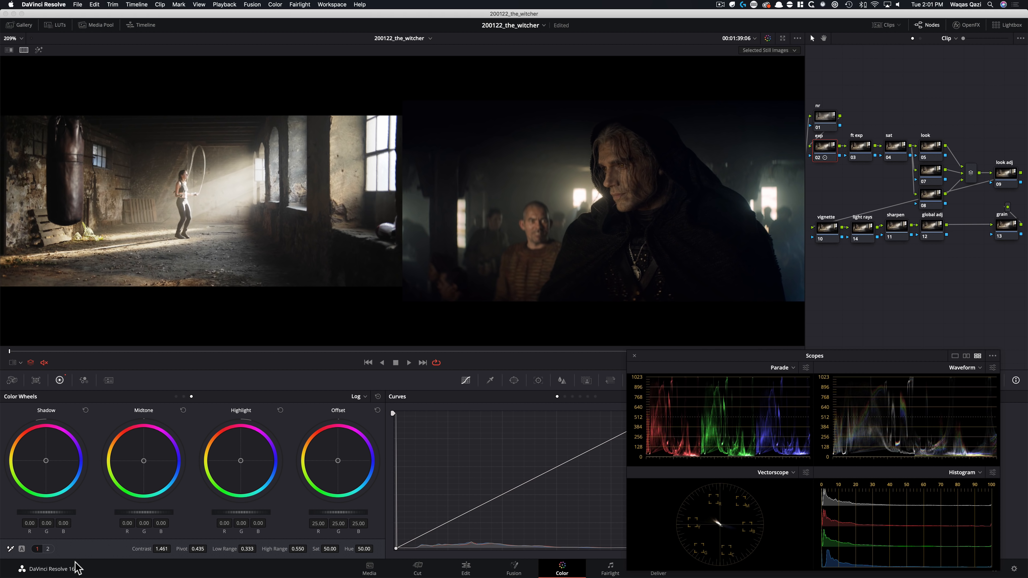
Lower the ft exp node's primary gain to 0.84 on all channels, and switch its color wheels to Log mode.
{"action": "left_click", "coordinate": [864, 157]}
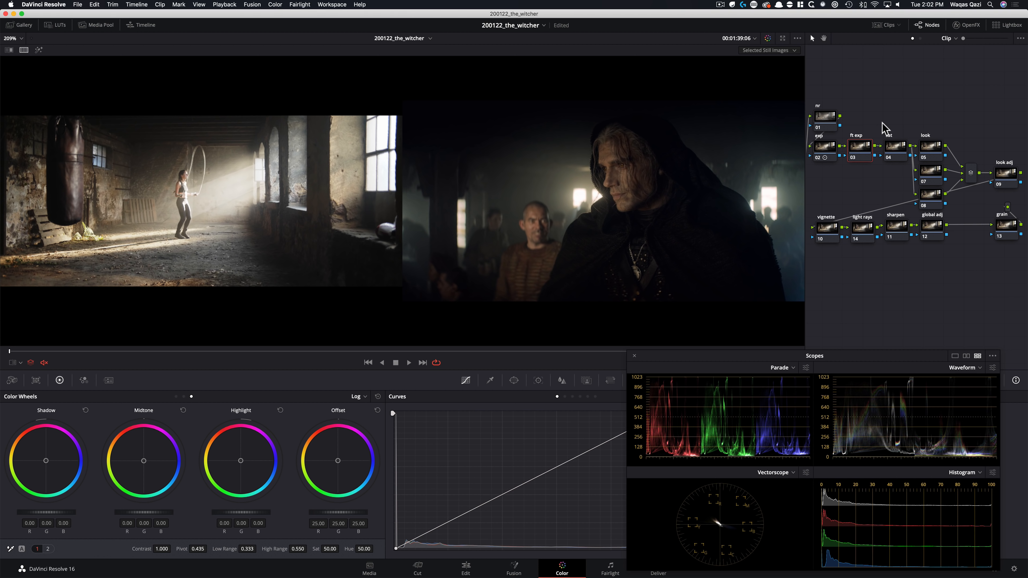
{"action": "key", "text": "alt+z"}
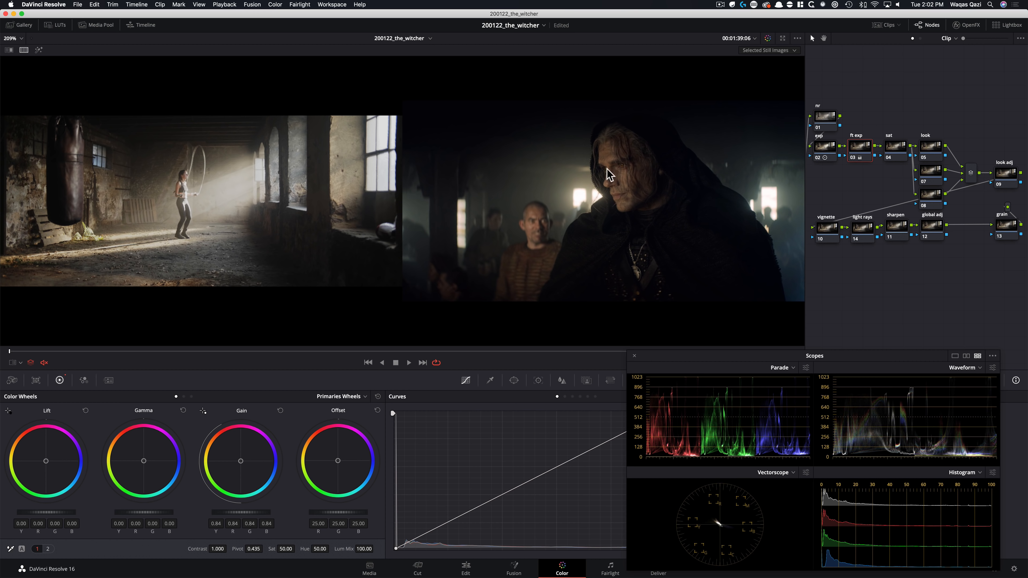
{"action": "key", "text": "alt+z"}
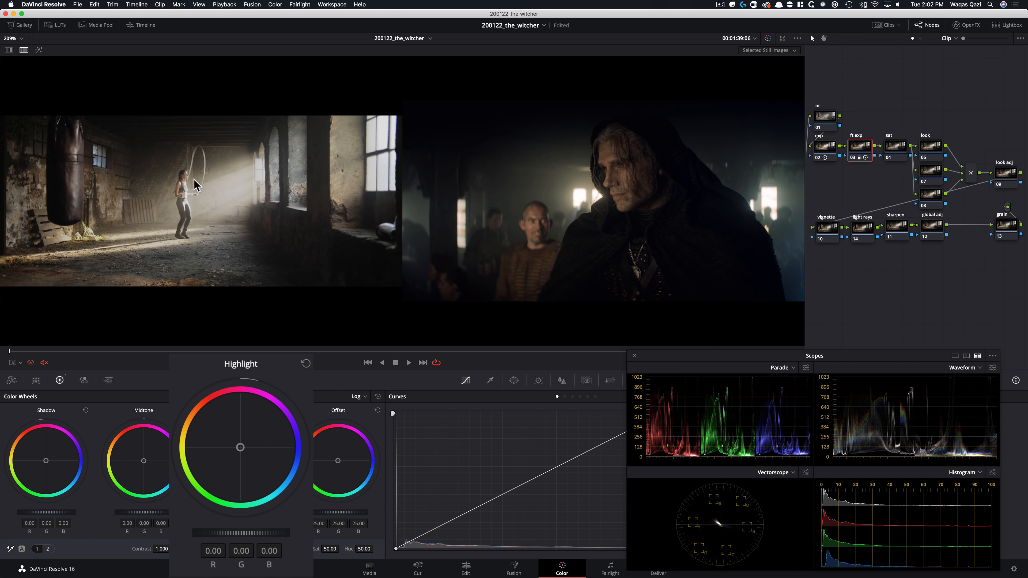
Set the ft exp node's Log highlight to 0.17 and shadow to -0.03 on all channels, comparing the image with and without the node.
{"action": "key", "text": "super+z"}
{"action": "key", "text": "super+shift+z"}
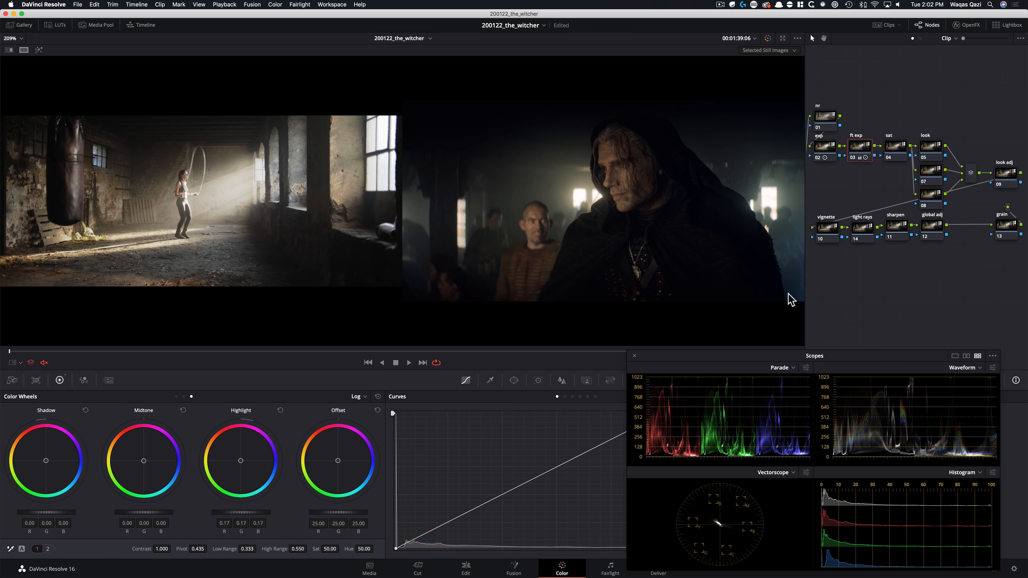
{"action": "key", "text": "super+d"}
{"action": "key", "text": "super+d"}
{"action": "left_click_drag", "start_coordinate": [53, 460], "coordinate": [238, 382]}
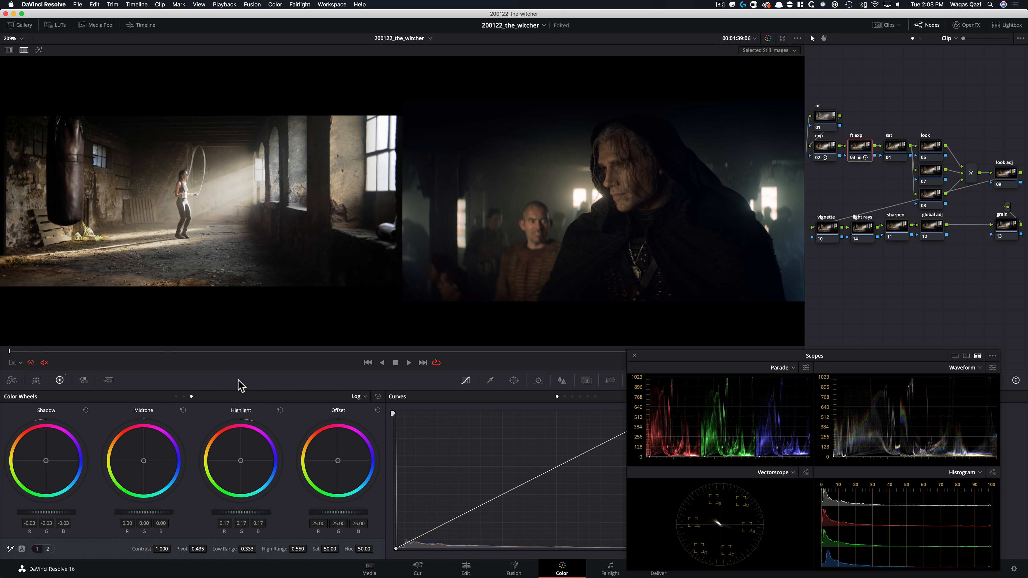
Set the sat node's saturation to 66.05 and tint the look node's lift to red -0.01, green 0.01, blue 0.01.
{"action": "left_click", "coordinate": [895, 147]}
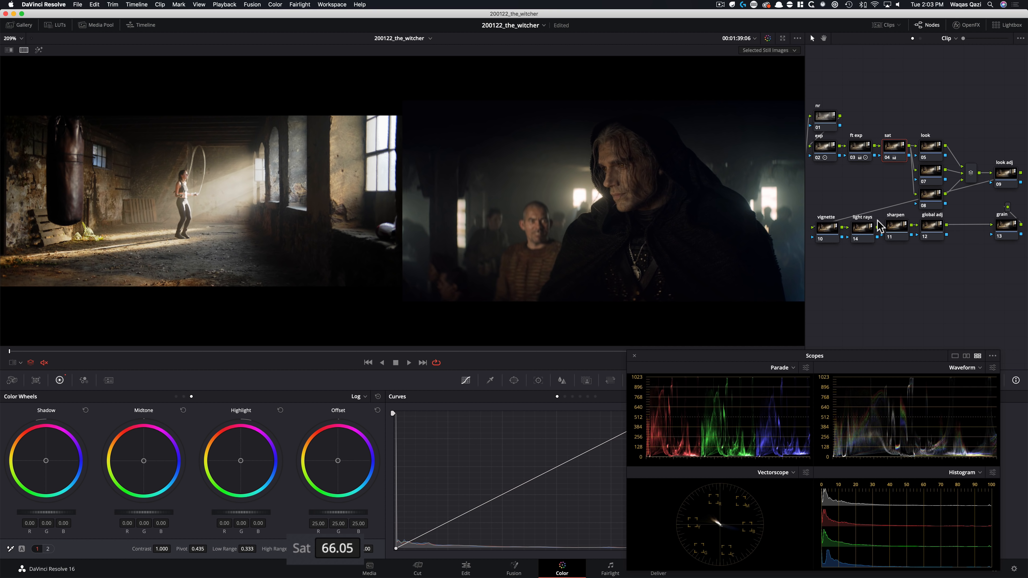
{"action": "left_click", "coordinate": [927, 149]}
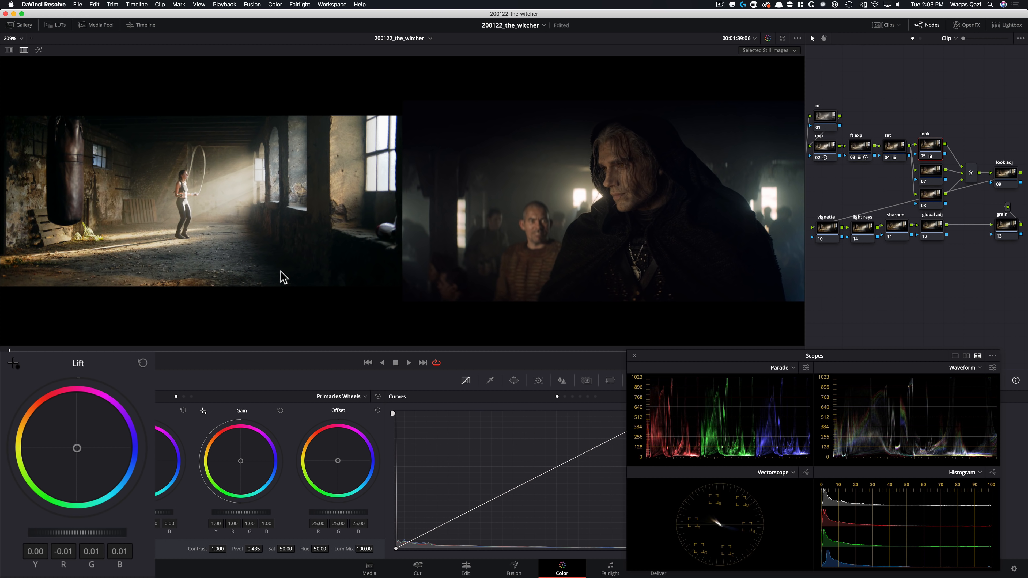
{"action": "key", "text": "super+d"}
{"action": "key", "text": "super+d"}
{"action": "key", "text": "super+d"}
{"action": "key", "text": "super+d"}
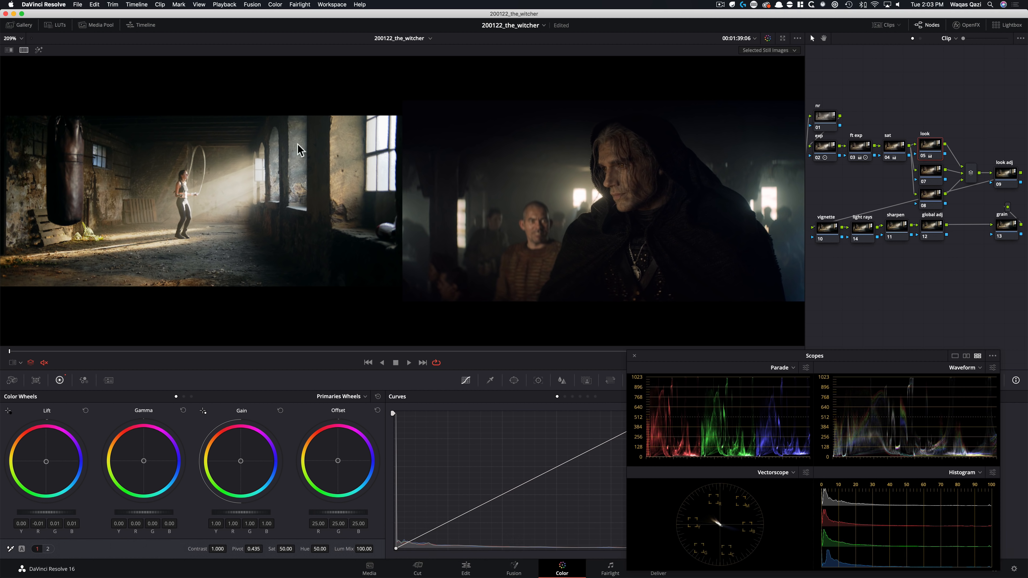
Examine the shadows in the image with and without the look node's lift tint.
{"action": "key", "text": "super+d"}
{"action": "key", "text": "super+d"}
{"action": "key", "text": "super+d"}
{"action": "key", "text": "super+d"}
{"action": "key", "text": "super+d"}
{"action": "key", "text": "super+d"}
{"action": "key", "text": "super+d"}
{"action": "key", "text": "super+d"}
Warm node 07's highlights in Log mode to red 0.04 and blue -0.09, and compare the image with and without the node.
{"action": "left_click", "coordinate": [930, 182]}
{"action": "key", "text": "alt+shift+l"}
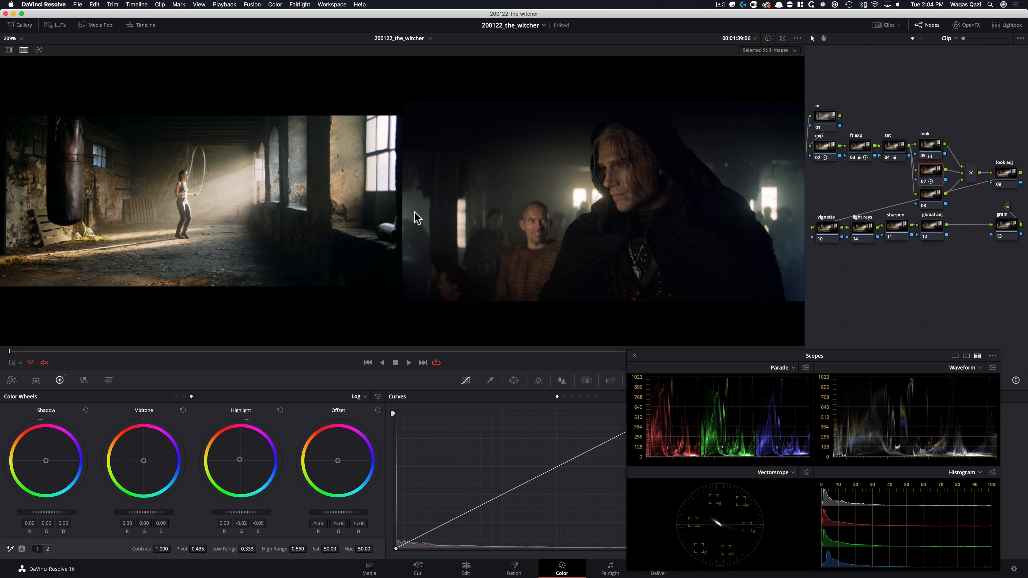
{"action": "key", "text": "super+d"}
{"action": "key", "text": "super+d"}
{"action": "key", "text": "super+d"}
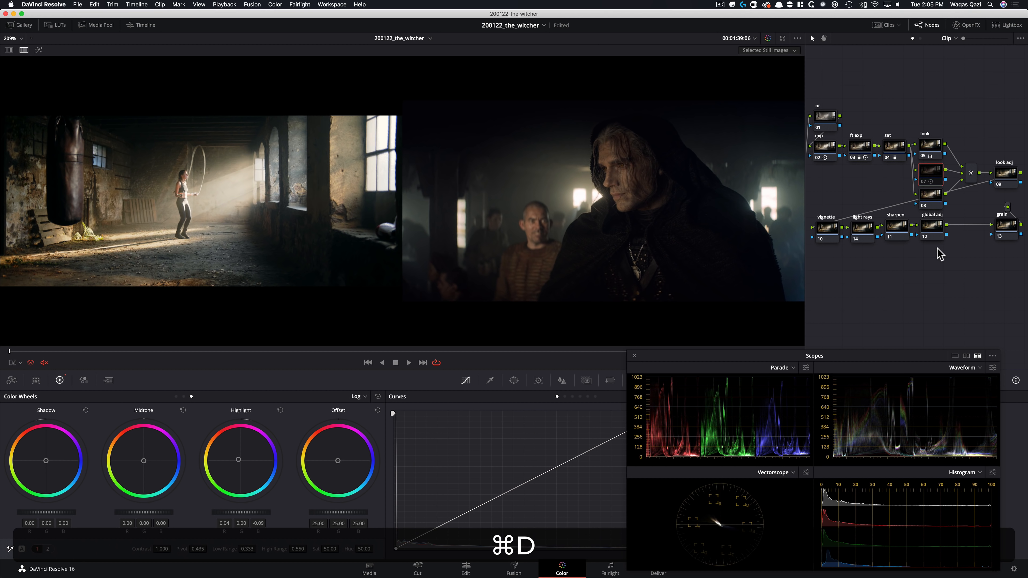
{"action": "key", "text": "super+d"}
{"action": "key", "text": "super+d"}
{"action": "key", "text": "super+d"}
{"action": "key", "text": "super+d"}
{"action": "key", "text": "super+d"}
Refine the look node's primary lift to red -0.01, green 0.00, blue 0.01, and compare the image with and without the node.
{"action": "left_click", "coordinate": [928, 153]}
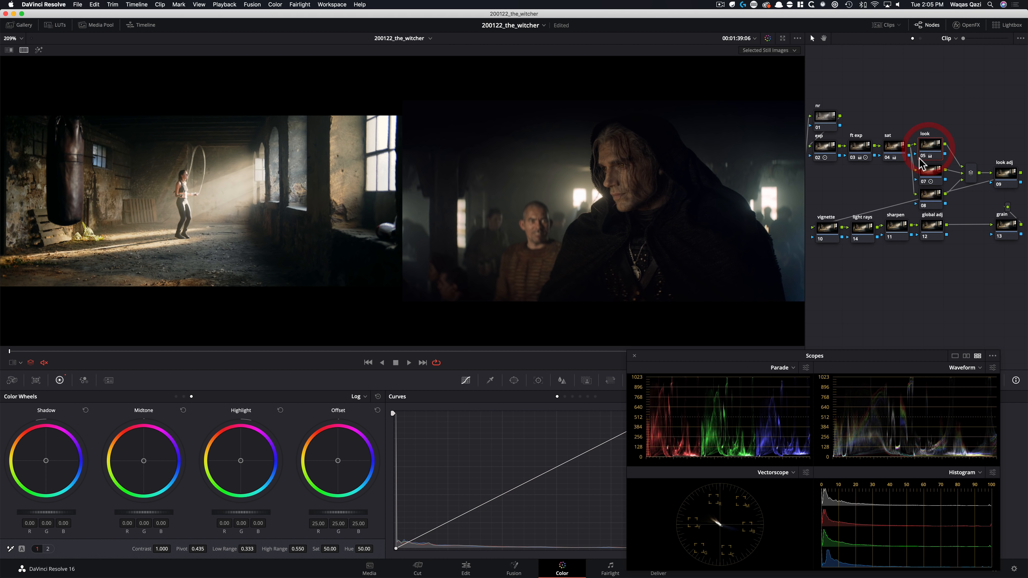
{"action": "key", "text": "alt+z"}
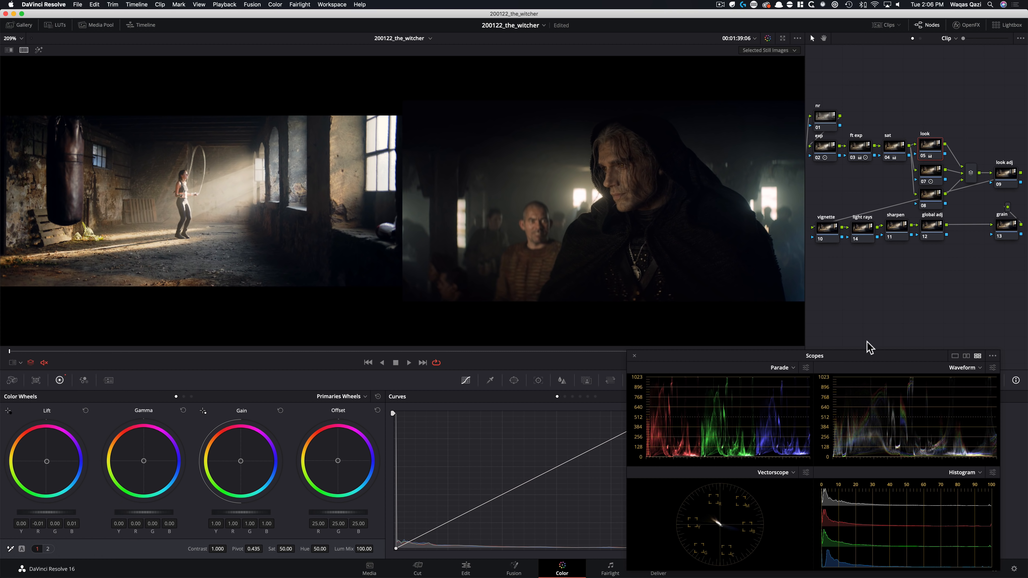
{"action": "key", "text": "super+d"}
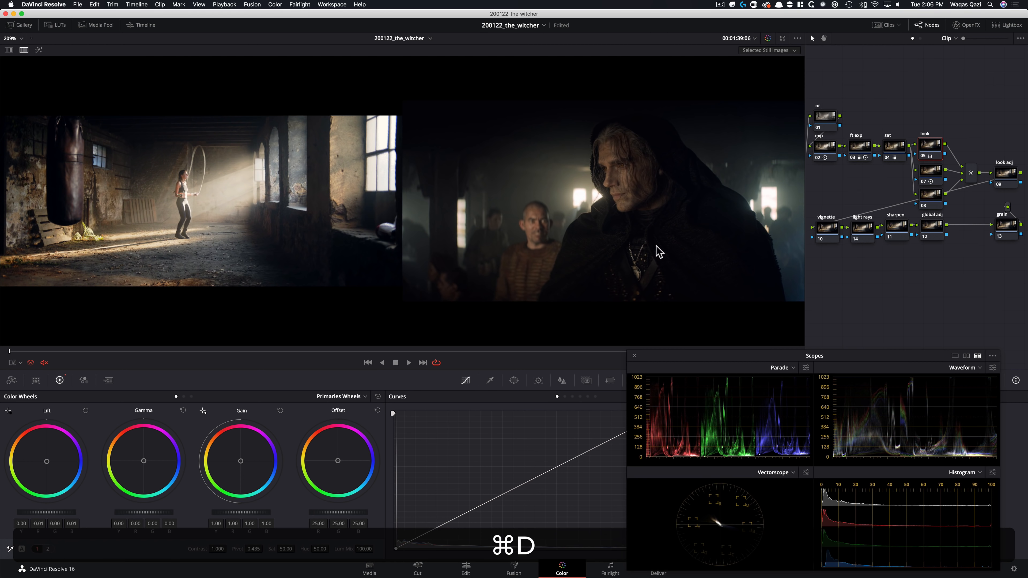
{"action": "key", "text": "super+d"}
{"action": "key", "text": "super+d"}
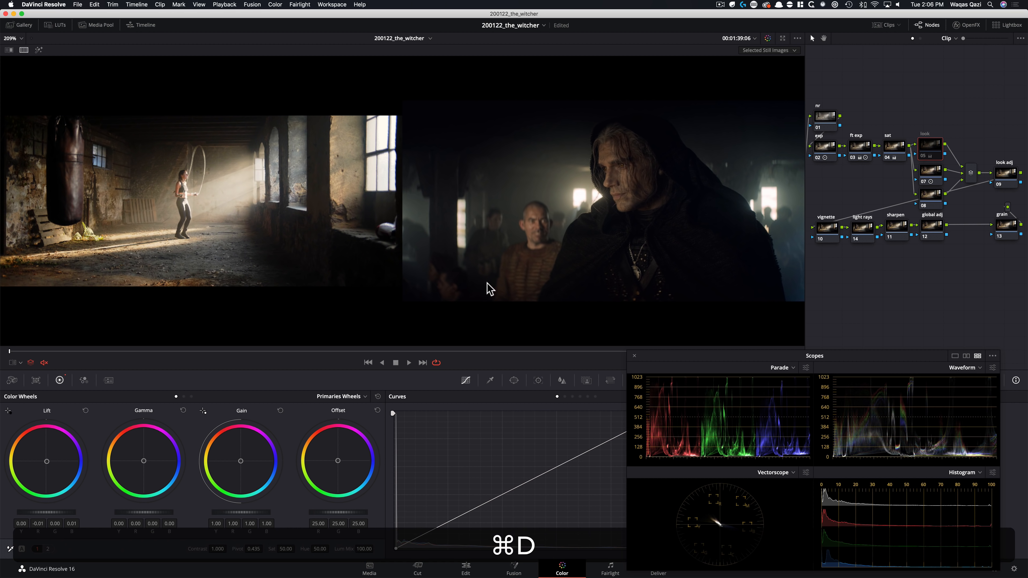
Tint the look node's gamma to green 0.01 and blue -0.01, and set node 07's Log highlight to red 0.10, green -0.05, blue -0.14.
{"action": "key", "text": "super+d"}
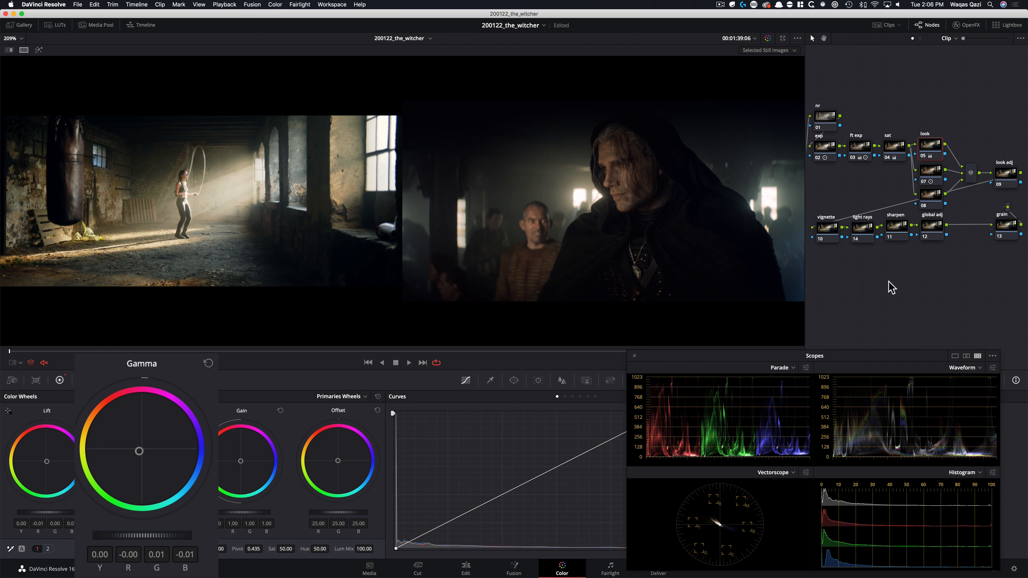
{"action": "key", "text": "super+d"}
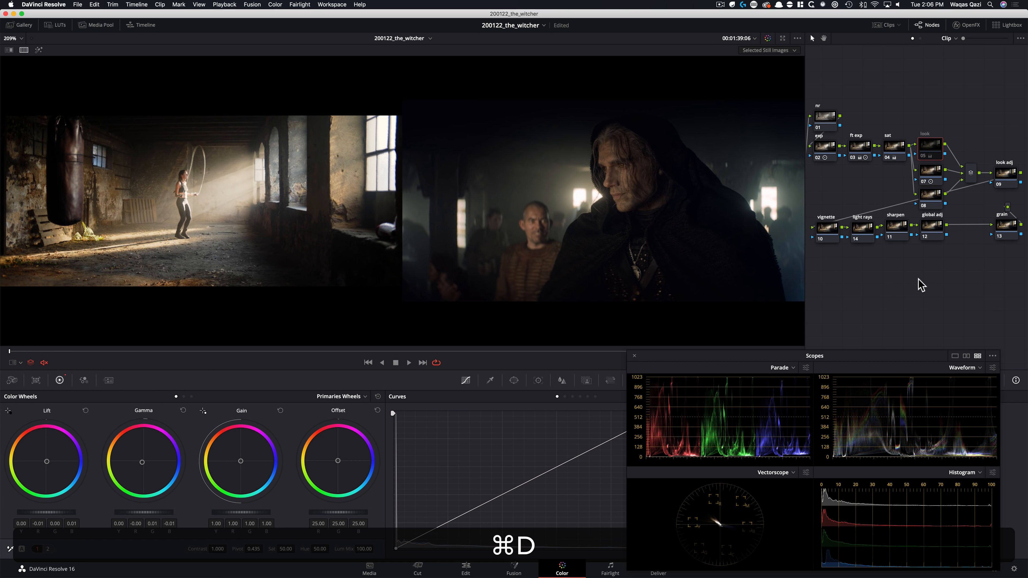
{"action": "key", "text": "super+d"}
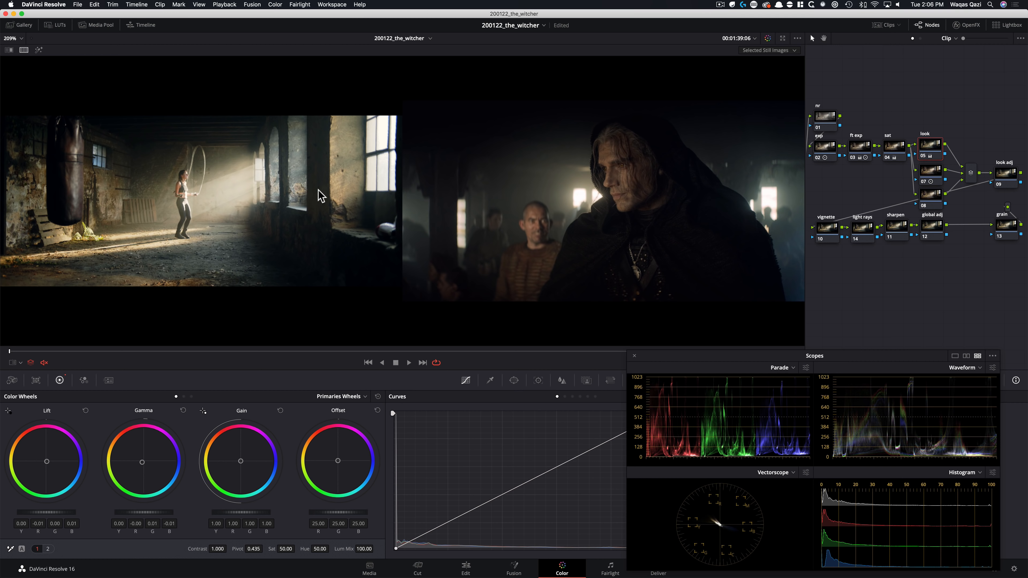
{"action": "key", "text": "super+d"}
{"action": "key", "text": "super+d"}
{"action": "key", "text": "super+d"}
{"action": "left_click_drag", "start_coordinate": [925, 168], "coordinate": [922, 168]}
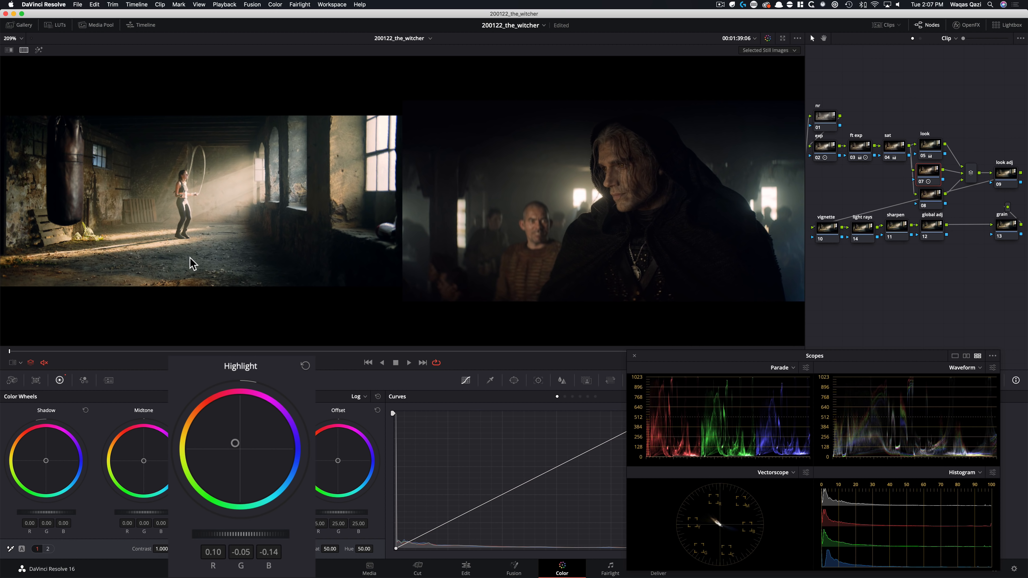
Set the ft exp node's primary lift to 0.01 and gamma to -0.04 on all channels.
{"action": "left_click", "coordinate": [860, 148]}
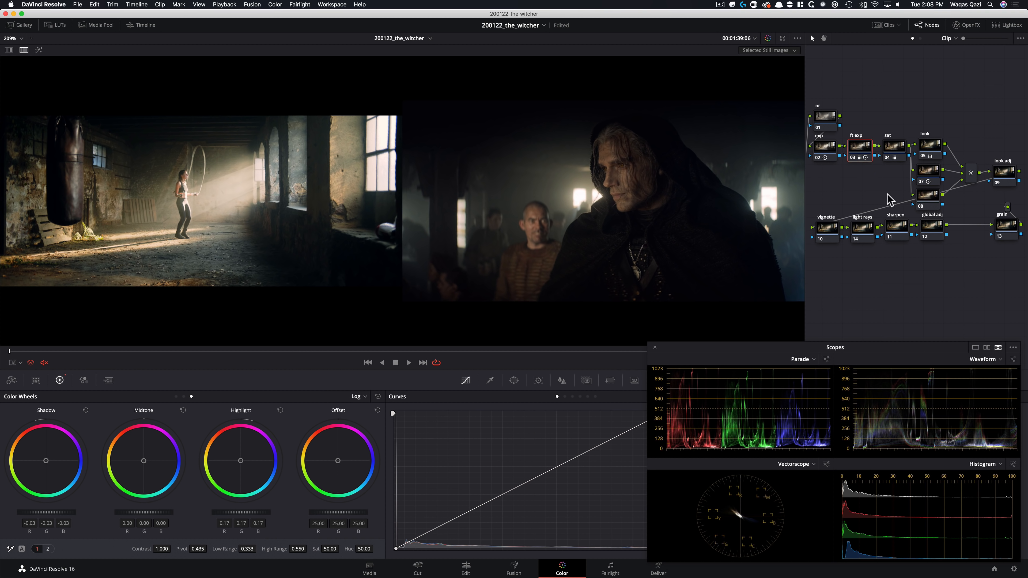
{"action": "left_click_drag", "start_coordinate": [794, 349], "coordinate": [795, 350]}
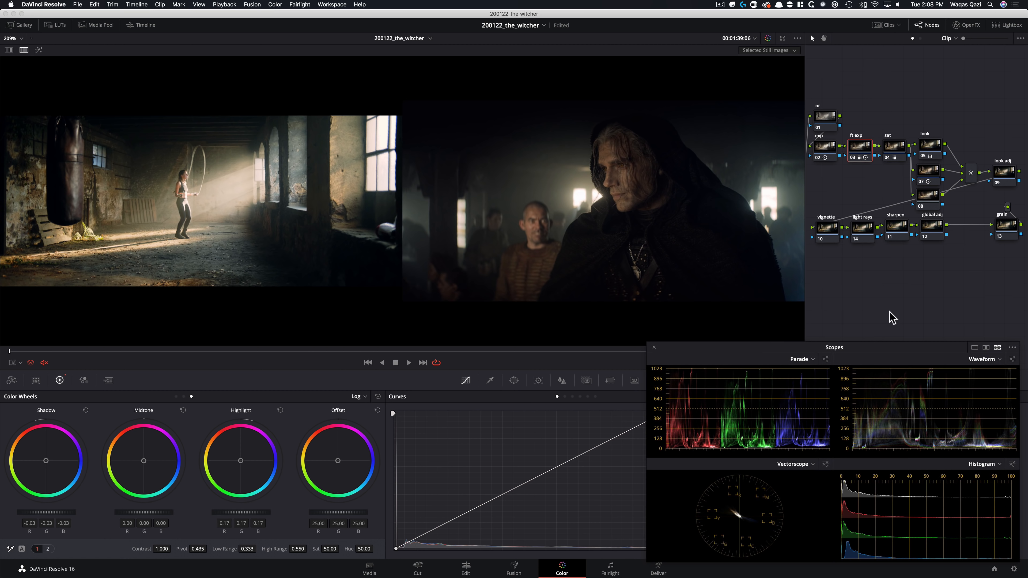
{"action": "key", "text": "alt+z"}
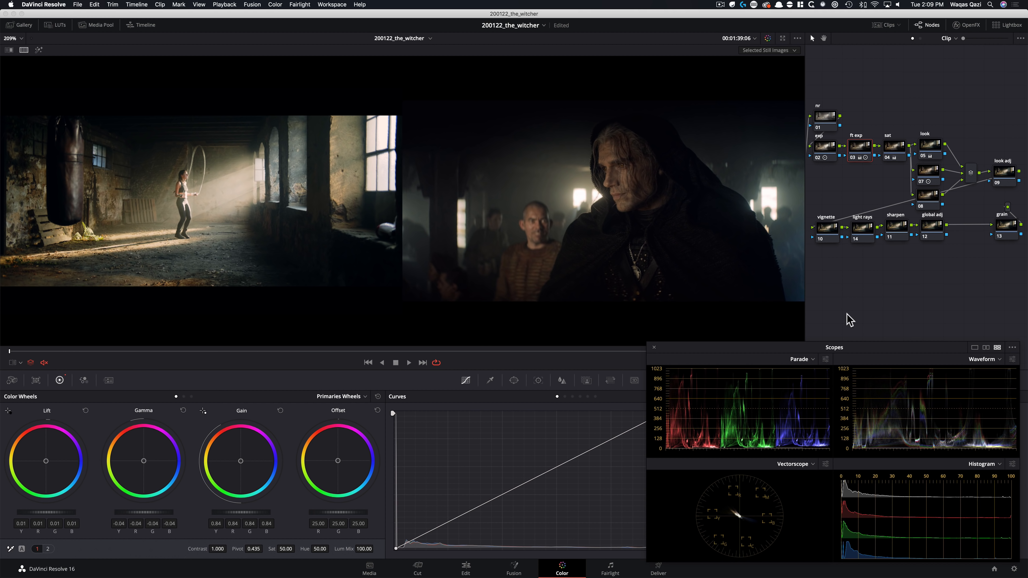
Compare the image and scopes with and without the ft exp node.
{"action": "key", "text": "super+d"}
{"action": "key", "text": "super+d"}
{"action": "key", "text": "super+d"}
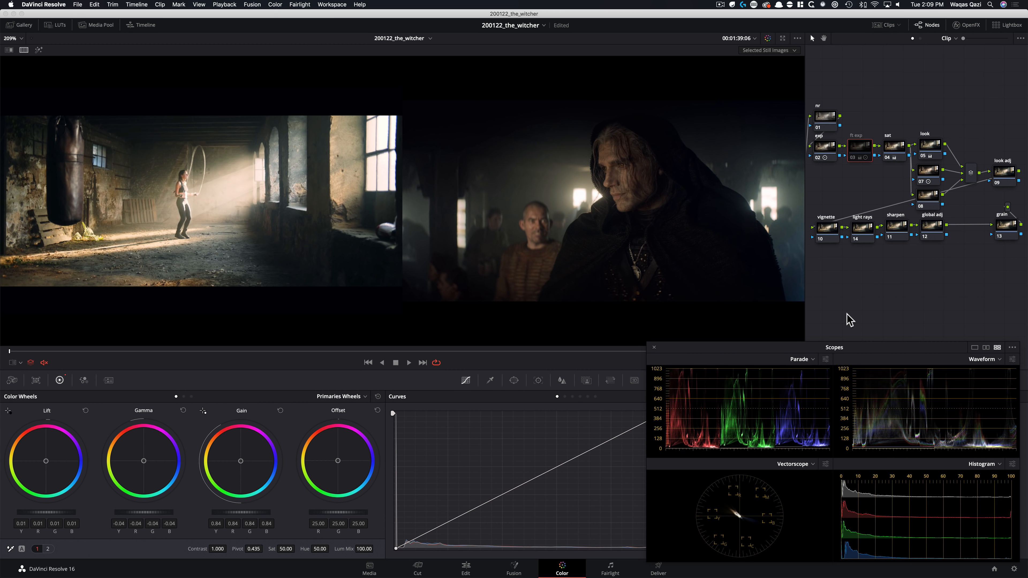
{"action": "key", "text": "super+d"}
{"action": "key", "text": "super+d"}
{"action": "key", "text": "super+d"}
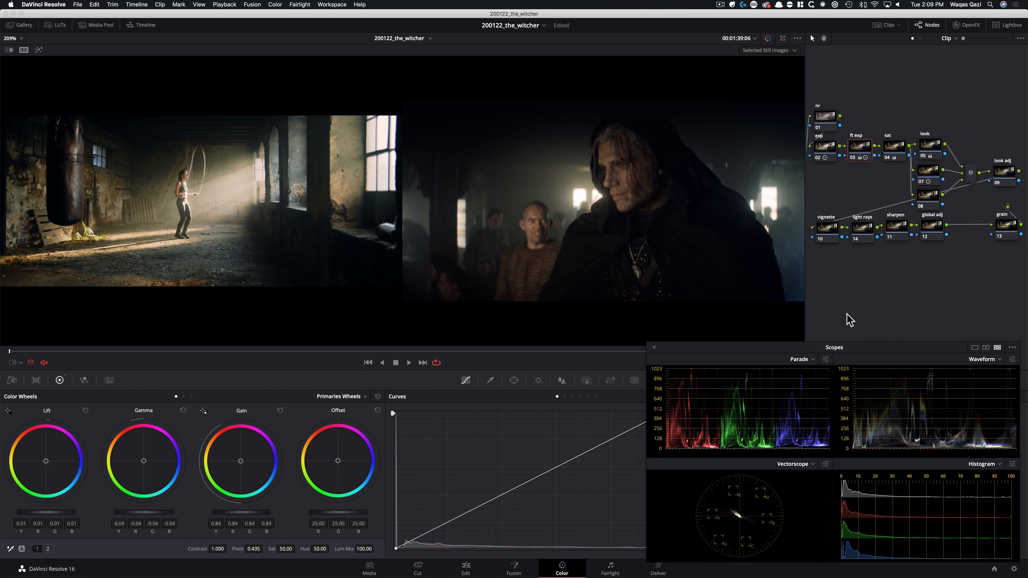
{"action": "key", "text": "super+d"}
{"action": "key", "text": "super+d"}
Lower the look adj node's color boost to -7.08, checking the image with and without the node.
{"action": "left_click", "coordinate": [1007, 180]}
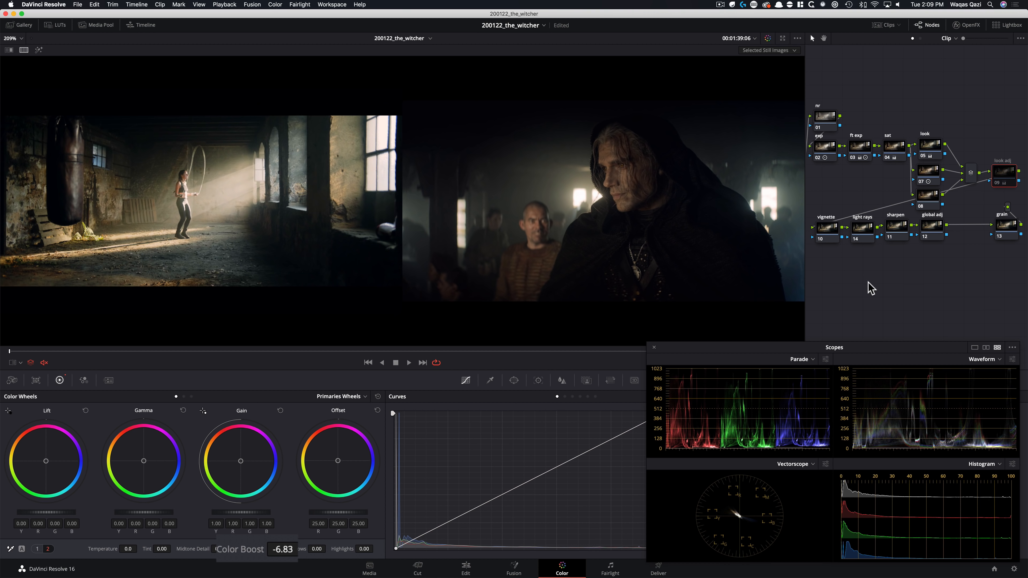
{"action": "key", "text": "super+d"}
{"action": "key", "text": "super+d"}
{"action": "key", "text": "super+d"}
{"action": "key", "text": "super+d"}
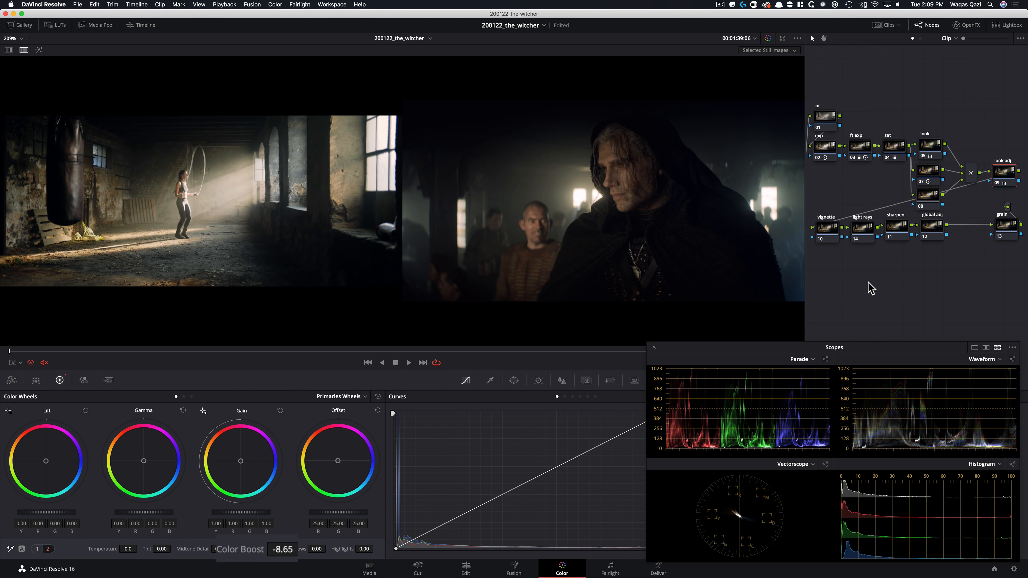
{"action": "key", "text": "super+d"}
{"action": "key", "text": "super+d"}
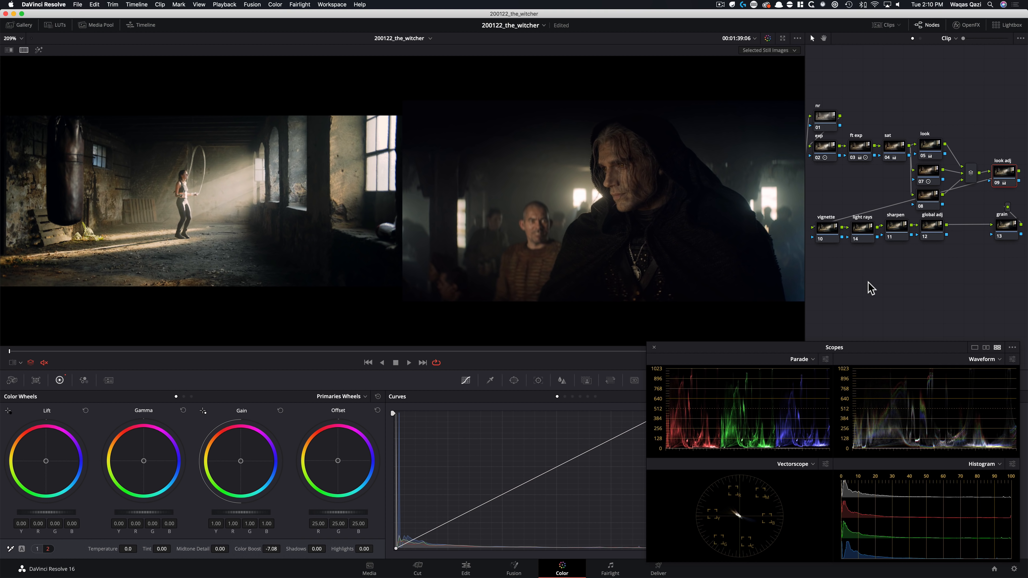
Examine how the look adj node's reduced color boost affects the image by switching the node off and on.
{"action": "key", "text": "super+d"}
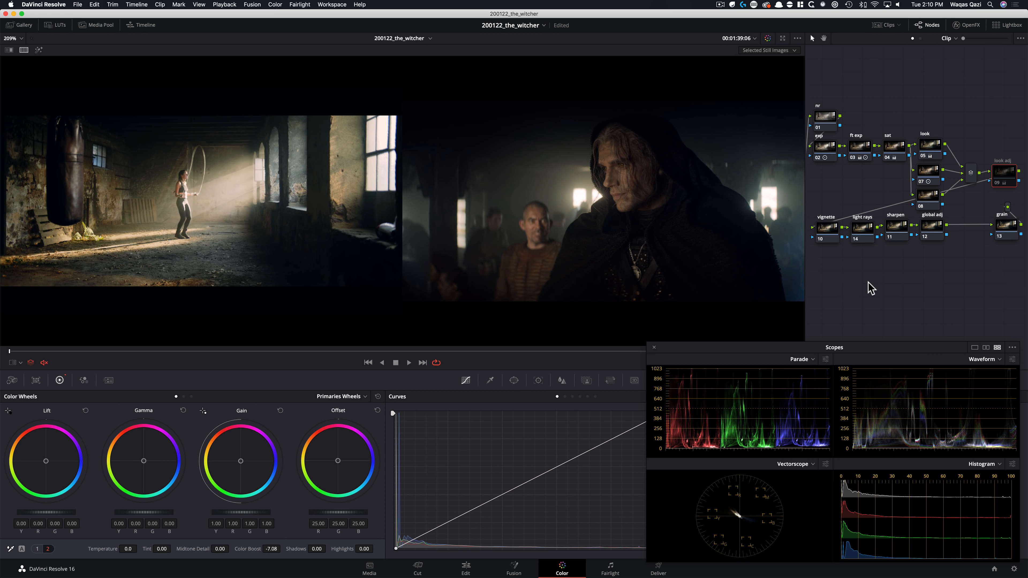
{"action": "key", "text": "super+d"}
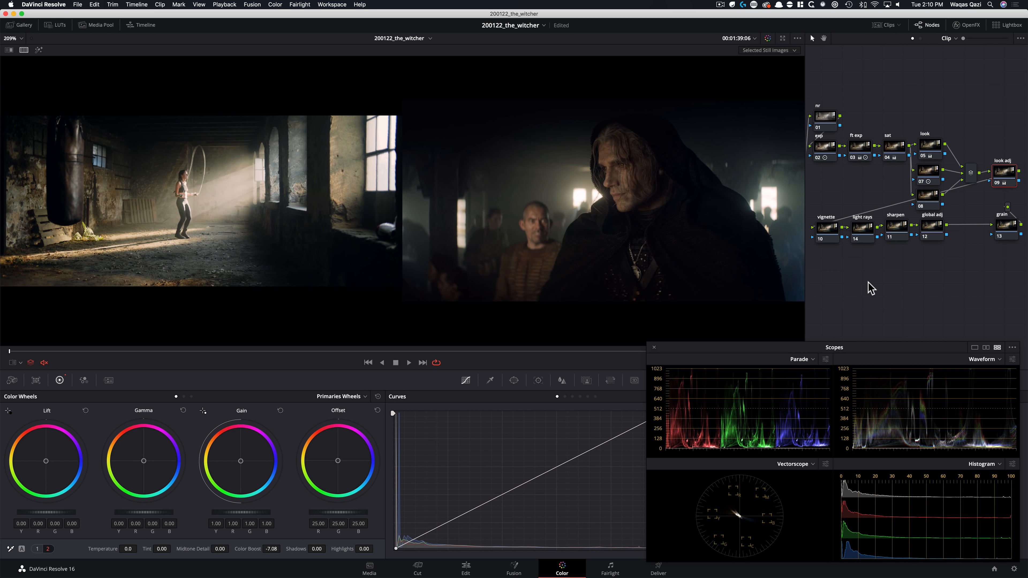
{"action": "key", "text": "super+d"}
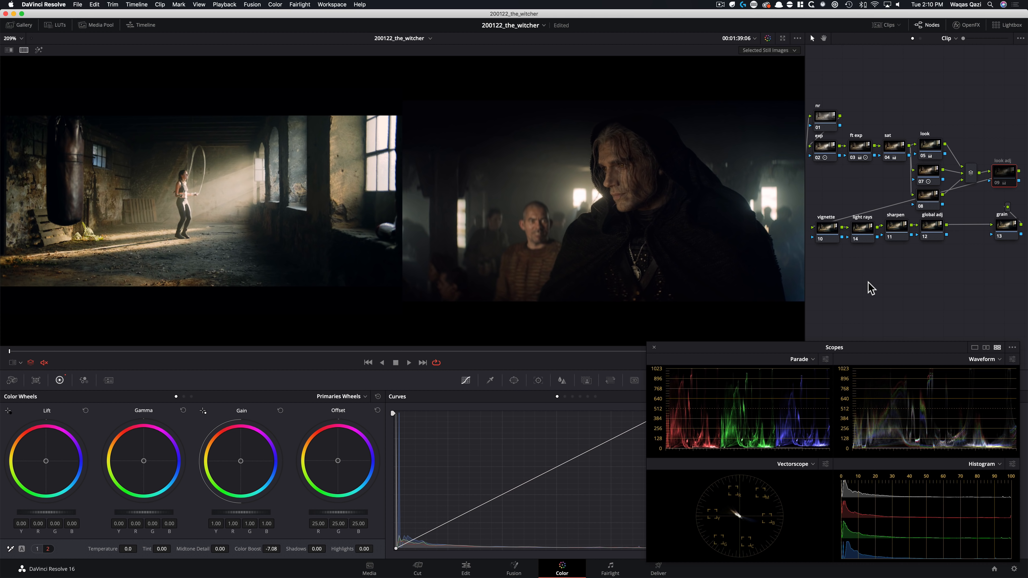
{"action": "key", "text": "super+d"}
{"action": "key", "text": "super+d"}
{"action": "key", "text": "super+d"}
{"action": "key", "text": "super+d"}
{"action": "key", "text": "super+d"}
{"action": "key", "text": "super+d"}
{"action": "key", "text": "super+d"}
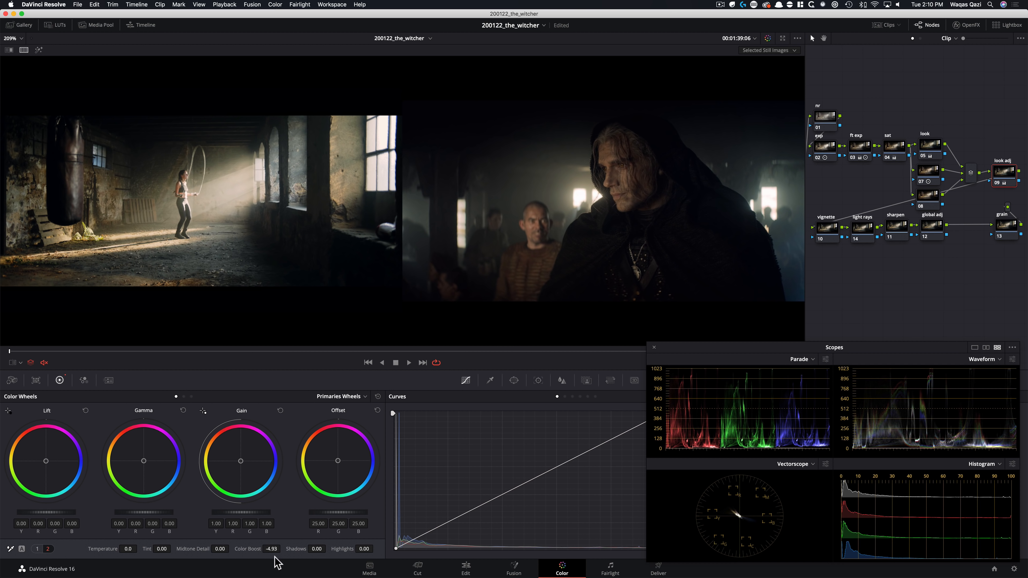
Set the look adj node's color boost to -5.00 and compare the image with and without it.
{"action": "left_click_drag", "start_coordinate": [307, 563], "coordinate": [323, 565]}
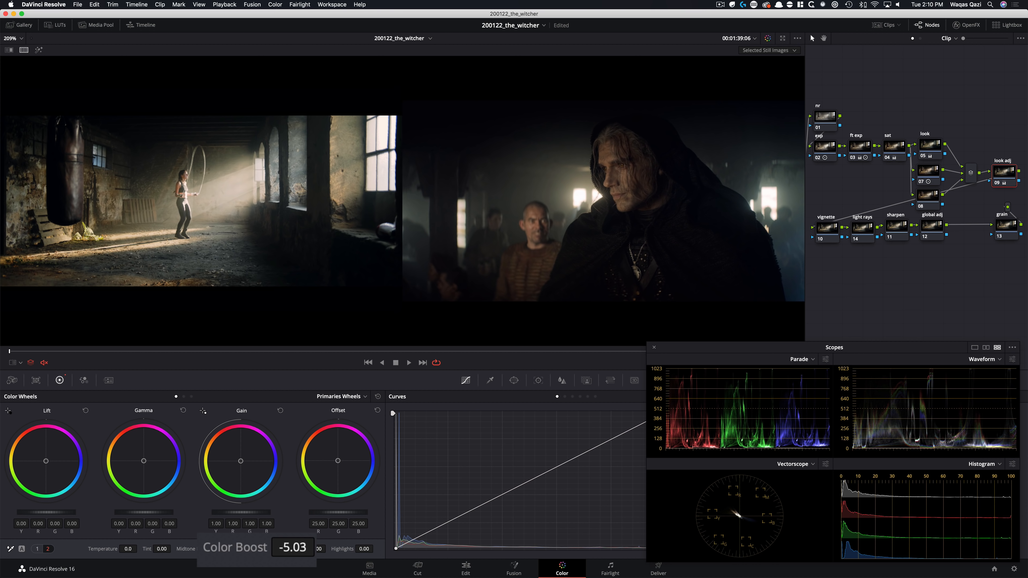
{"action": "left_click_drag", "start_coordinate": [302, 554], "coordinate": [305, 553]}
{"action": "key", "text": "super+d"}
{"action": "key", "text": "super+d"}
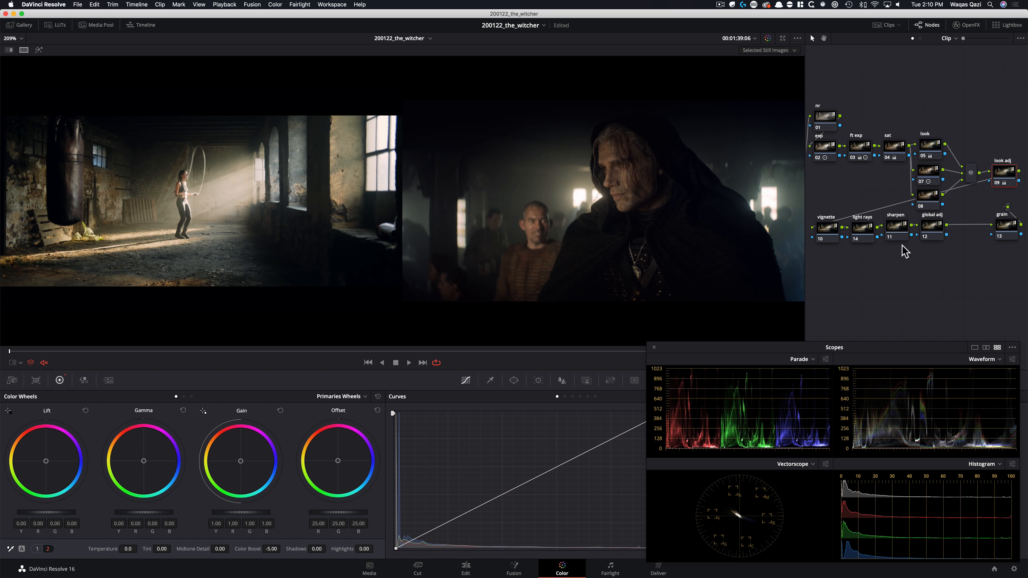
Select the vignette node, leave split screen, fit the image in the viewer, and compare the clip with the full-frame reference still.
{"action": "left_click", "coordinate": [828, 229]}
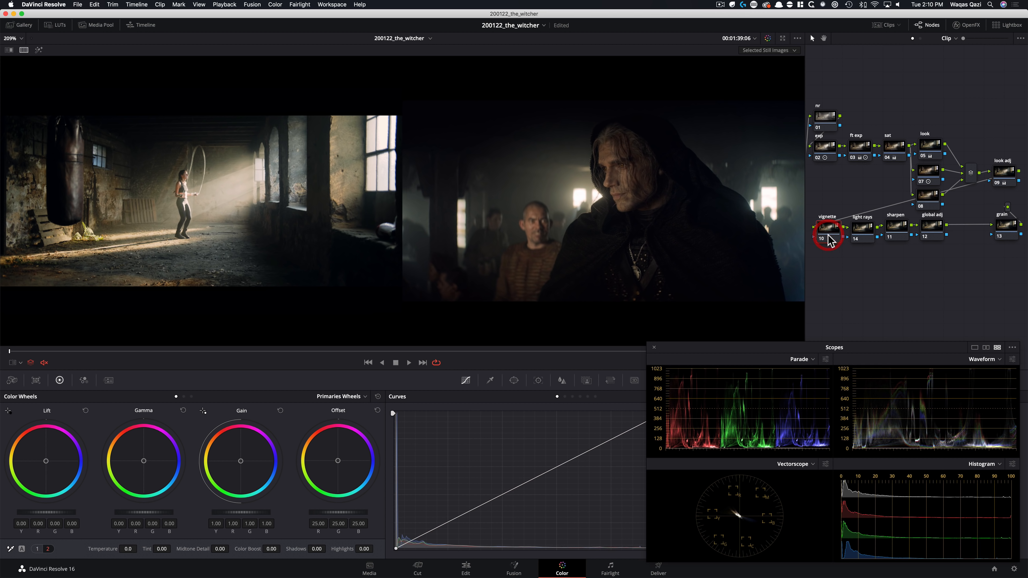
{"action": "key", "text": "super+w"}
{"action": "key", "text": "super+w"}
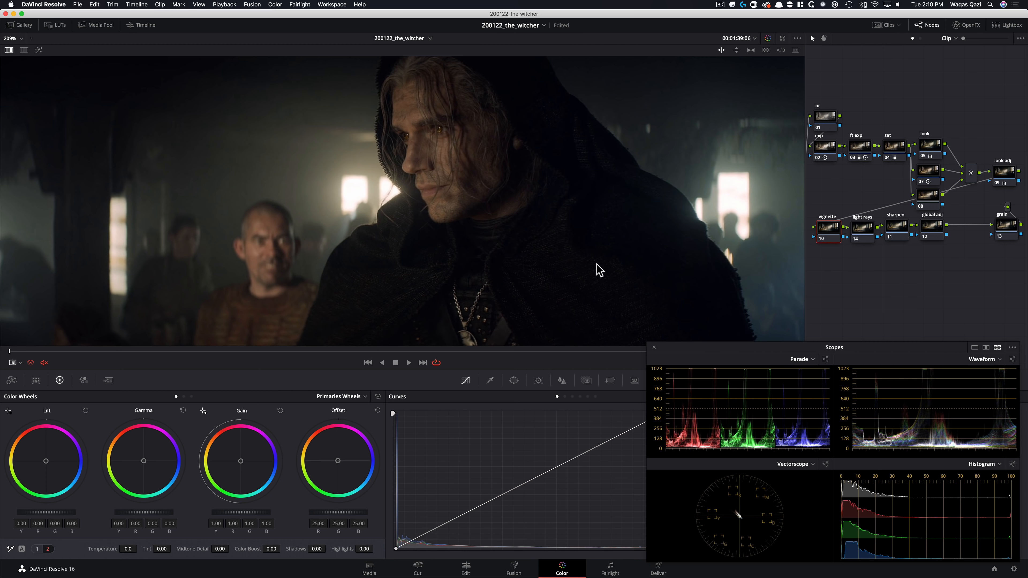
{"action": "key", "text": "shift+z"}
{"action": "key", "text": "shift+super+z"}
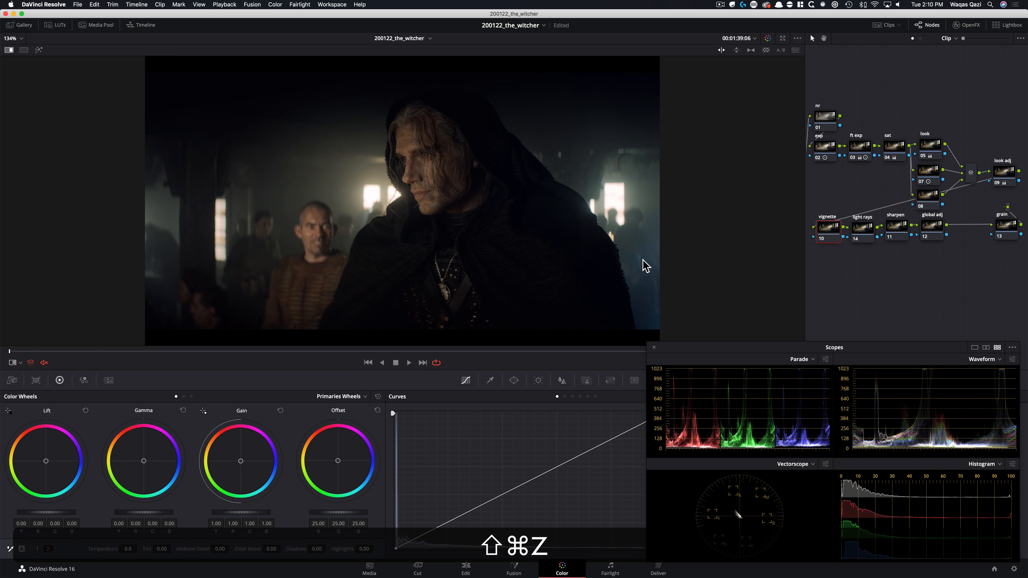
{"action": "key", "text": "super+w"}
{"action": "key", "text": "super+w"}
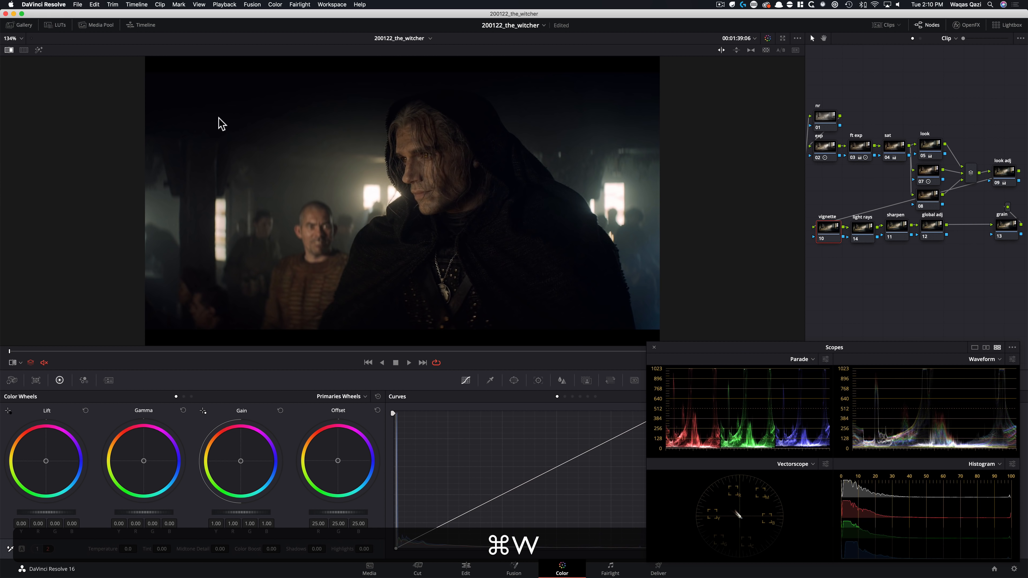
{"action": "key", "text": "super+w"}
{"action": "key", "text": "super+w"}
{"action": "key", "text": "super+w"}
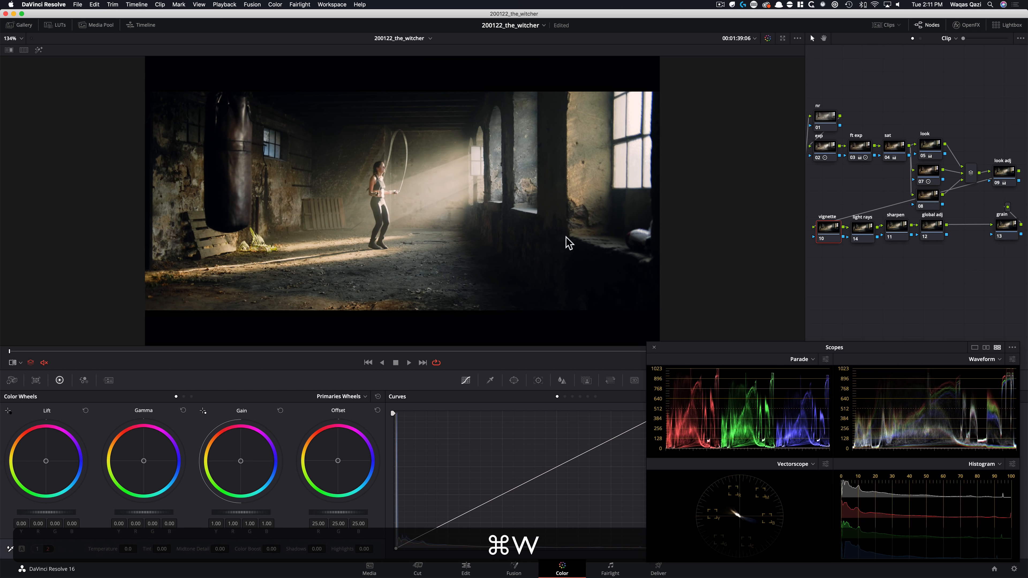
Add a circular window to the vignette node, stretched into a wide, soft-edged ellipse with size about 62.5, aspect 85 and softness 7.4.
{"action": "left_click", "coordinate": [514, 380]}
{"action": "left_click", "coordinate": [405, 456]}
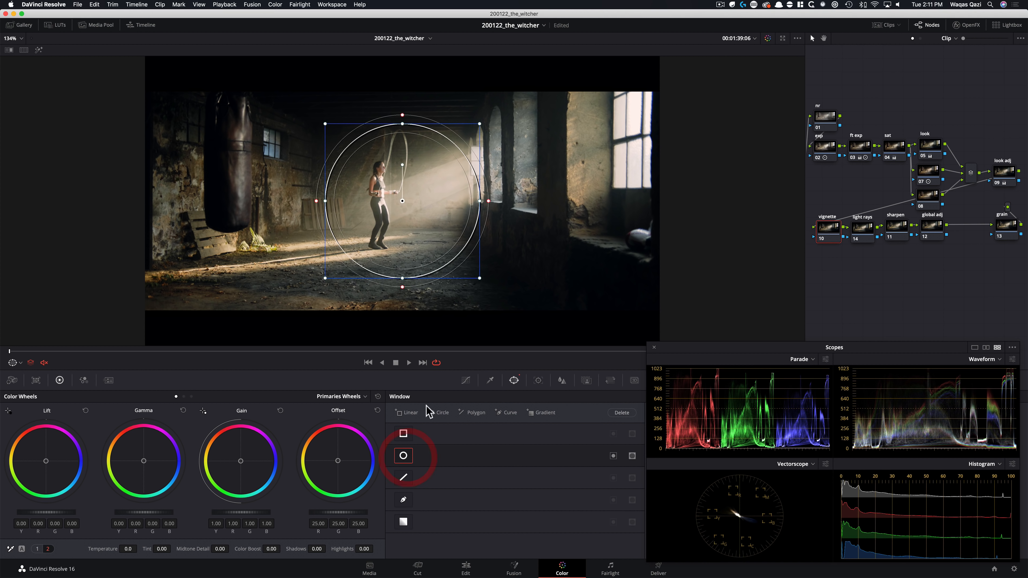
{"action": "key", "text": "super+minus"}
{"action": "left_click_drag", "start_coordinate": [441, 201], "coordinate": [622, 192]}
{"action": "mouse_move", "coordinate": [404, 242]}
{"action": "left_mouse_down"}
{"action": "mouse_move", "coordinate": [388, 280]}
{"action": "mouse_move", "coordinate": [402, 242]}
{"action": "mouse_move", "coordinate": [411, 252]}
{"action": "left_mouse_up"}
{"action": "left_click_drag", "start_coordinate": [639, 222], "coordinate": [783, 223]}
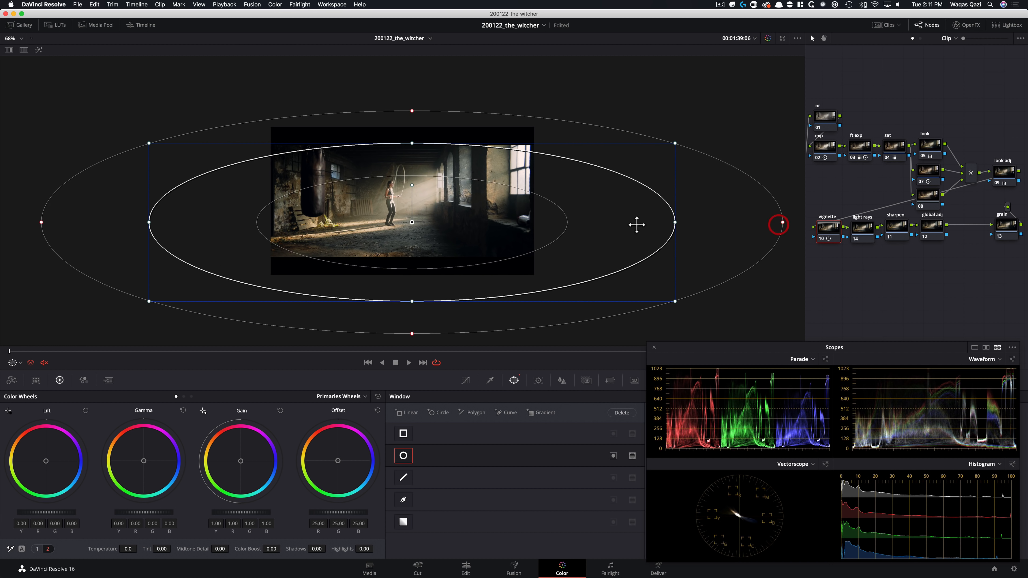
{"action": "left_click_drag", "start_coordinate": [436, 224], "coordinate": [436, 238]}
{"action": "key", "text": "super+equal"}
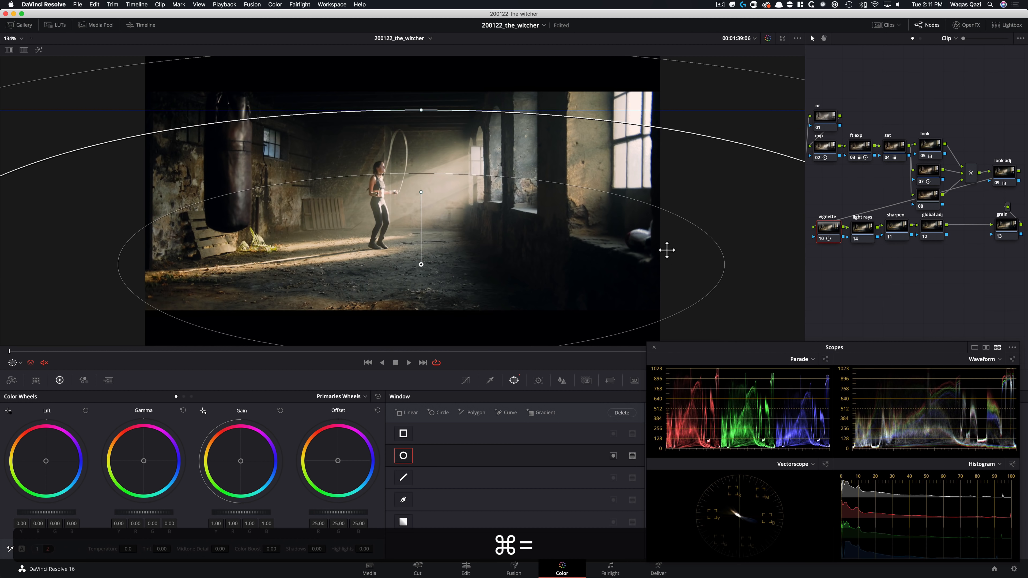
Pull the vignette node's custom curve midtones down slightly and invert the circular window so the darkening affects the area outside it.
{"action": "left_click", "coordinate": [466, 380]}
{"action": "left_click_drag", "start_coordinate": [727, 350], "coordinate": [713, 174]}
{"action": "left_click_drag", "start_coordinate": [526, 484], "coordinate": [545, 491]}
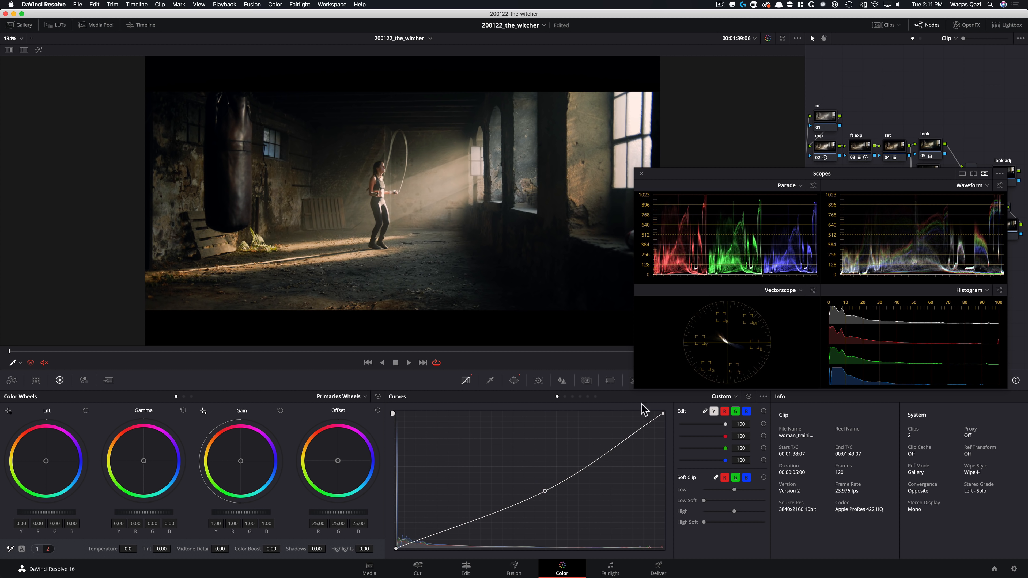
{"action": "left_click", "coordinate": [501, 382]}
{"action": "left_click", "coordinate": [512, 383]}
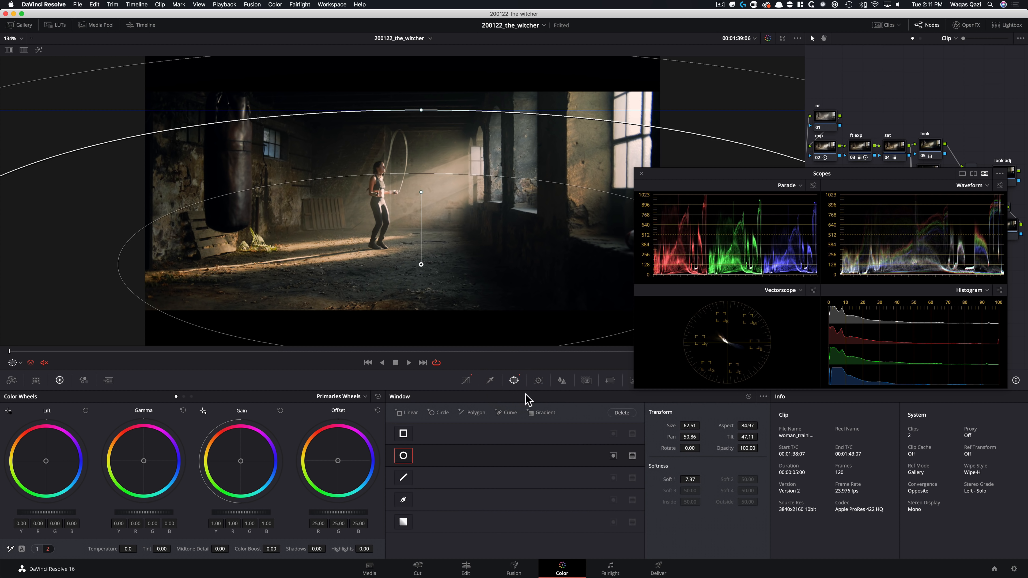
{"action": "left_click", "coordinate": [614, 457]}
Pull the vignette curve's midtone point further down to darken the frame edges, and compare the image with and without the node.
{"action": "left_click", "coordinate": [466, 380]}
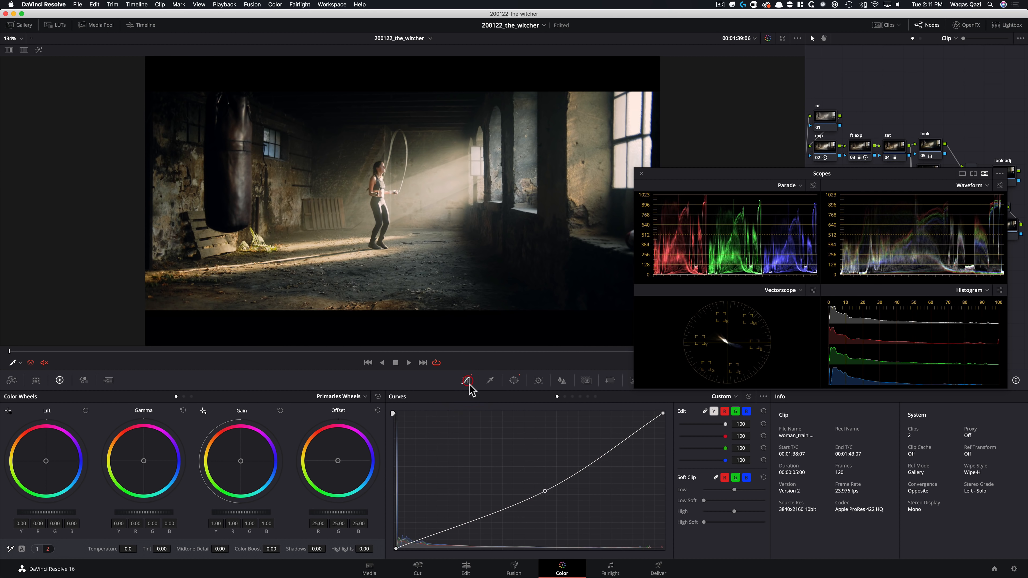
{"action": "left_click_drag", "start_coordinate": [546, 491], "coordinate": [564, 505]}
{"action": "key", "text": "super+d"}
{"action": "key", "text": "super+d"}
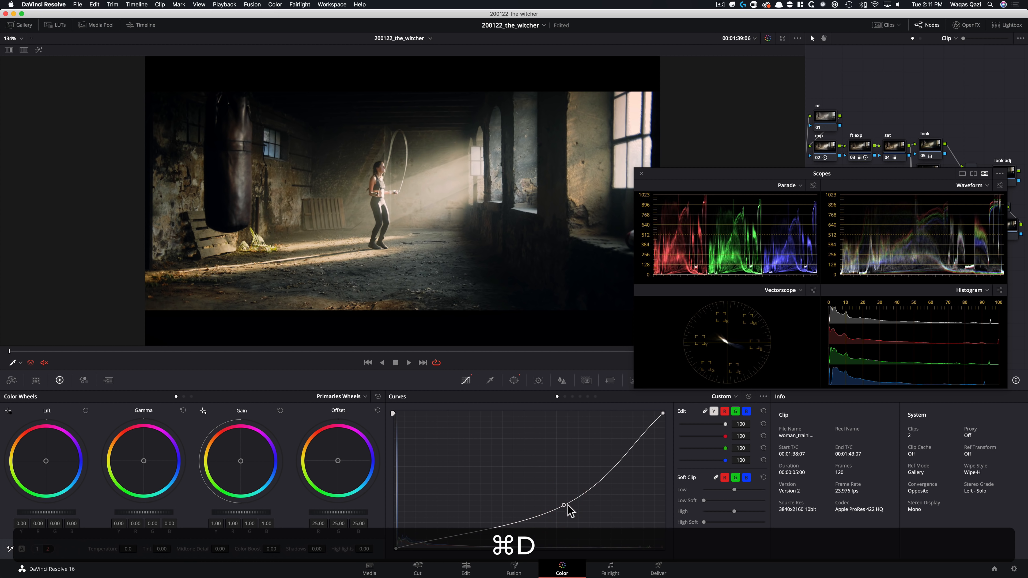
Reduce the vignette window's softness to about 5.5, shift it to pan about 50.7 and tilt about 46.6, and compare with and without the node.
{"action": "left_click", "coordinate": [514, 381]}
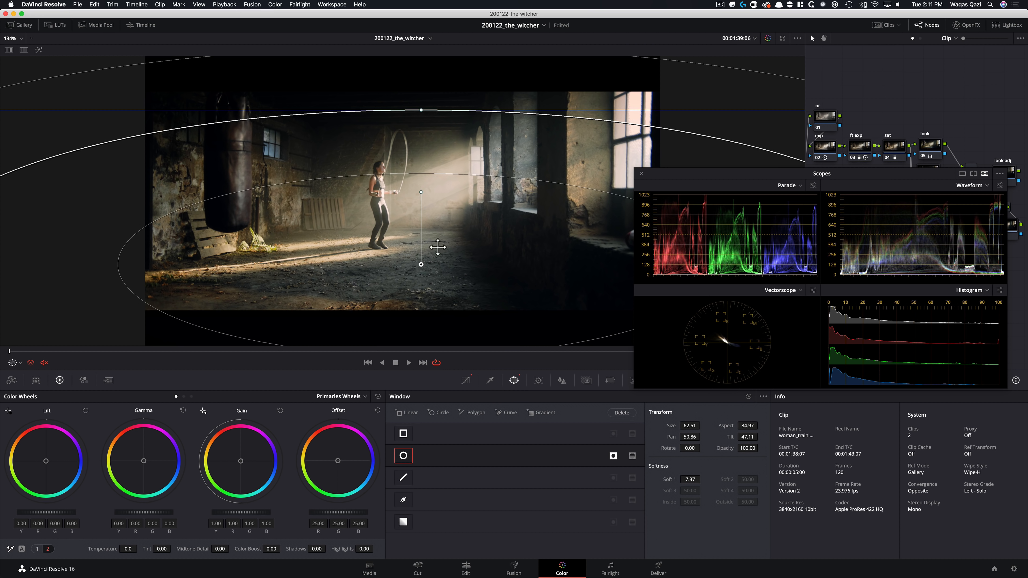
{"action": "key", "text": "super+minus"}
{"action": "key", "text": "super+equal"}
{"action": "key", "text": "super+minus"}
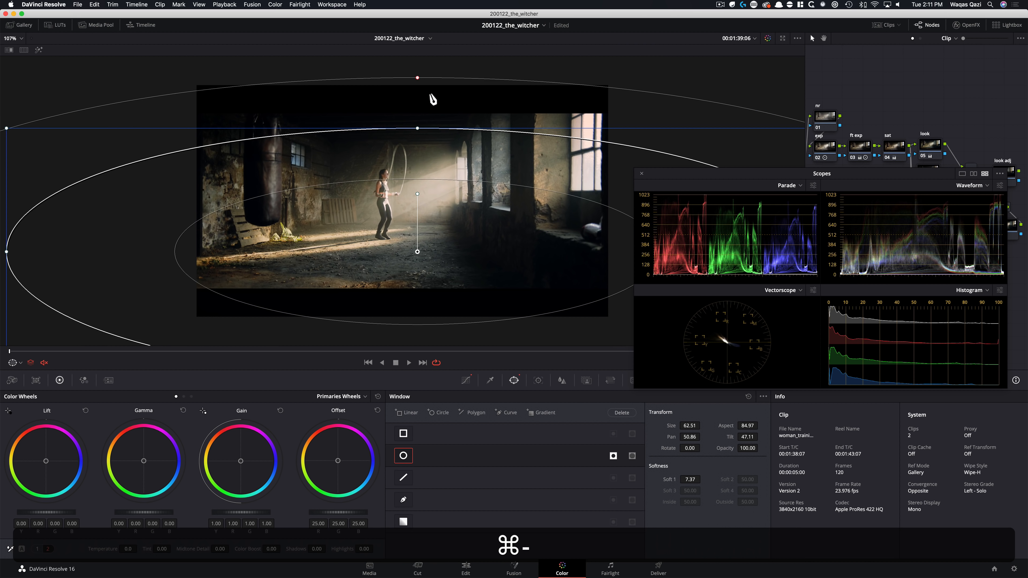
{"action": "left_click_drag", "start_coordinate": [418, 77], "coordinate": [417, 90]}
{"action": "left_click_drag", "start_coordinate": [429, 204], "coordinate": [427, 221]}
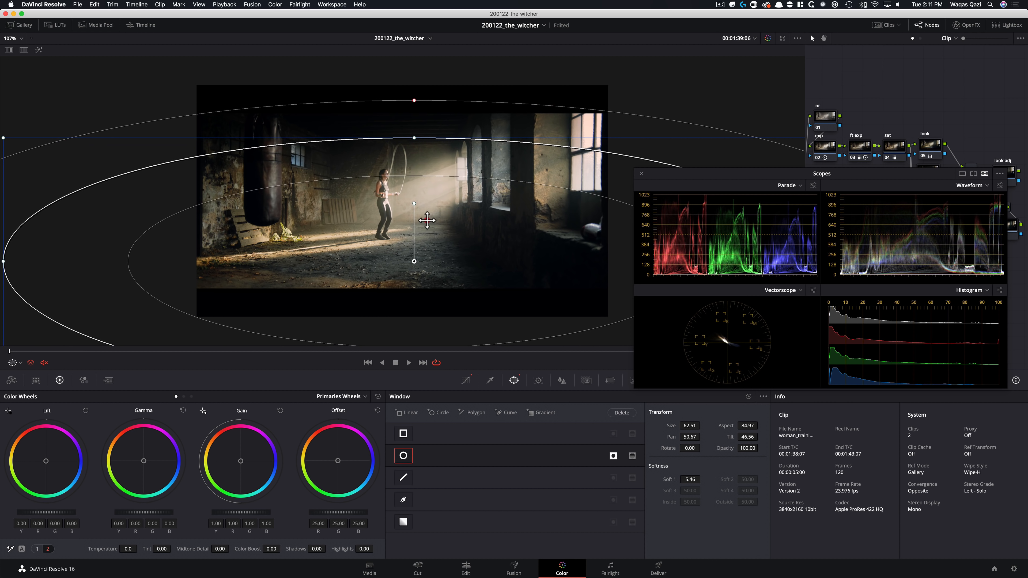
{"action": "key", "text": "super+d"}
{"action": "key", "text": "super+d"}
Compare the clip with the full-frame reference still, and show both enlarged side by side in split screen.
{"action": "key", "text": "super+w"}
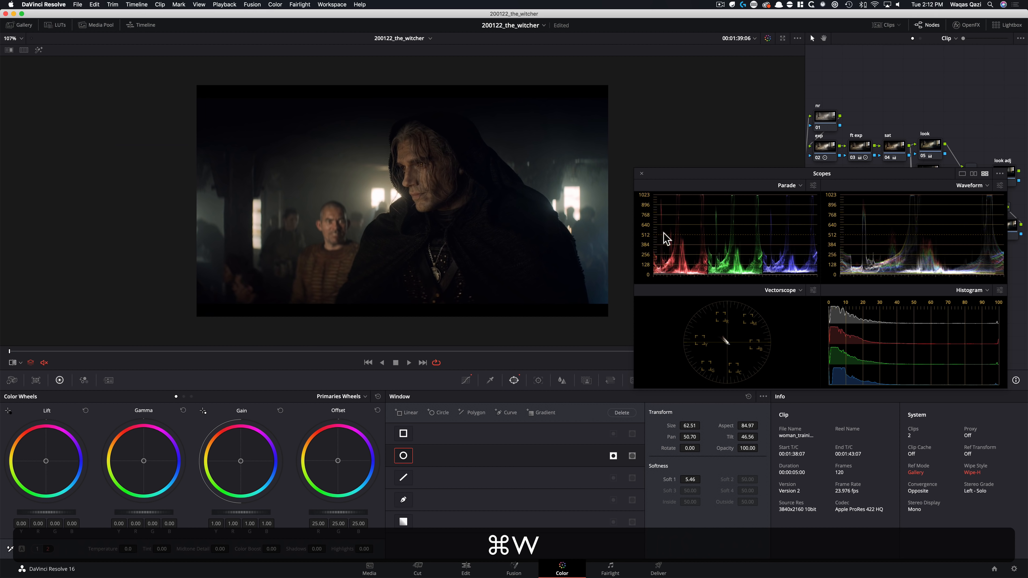
{"action": "key", "text": "super+w"}
{"action": "left_click_drag", "start_coordinate": [722, 174], "coordinate": [736, 361]}
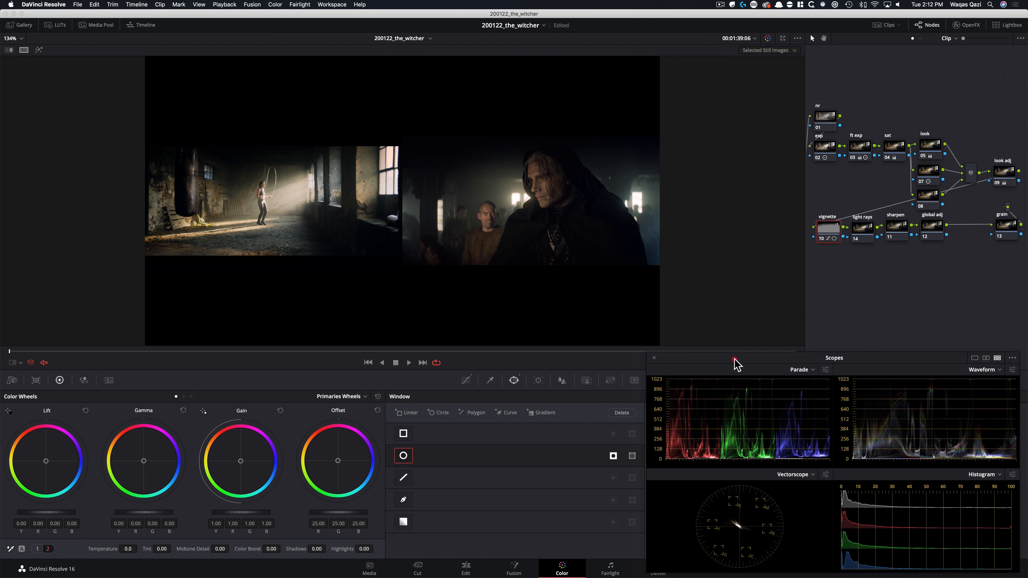
{"action": "scroll", "coordinate": [592, 313], "scroll_direction": "up", "scroll_amount": 2}
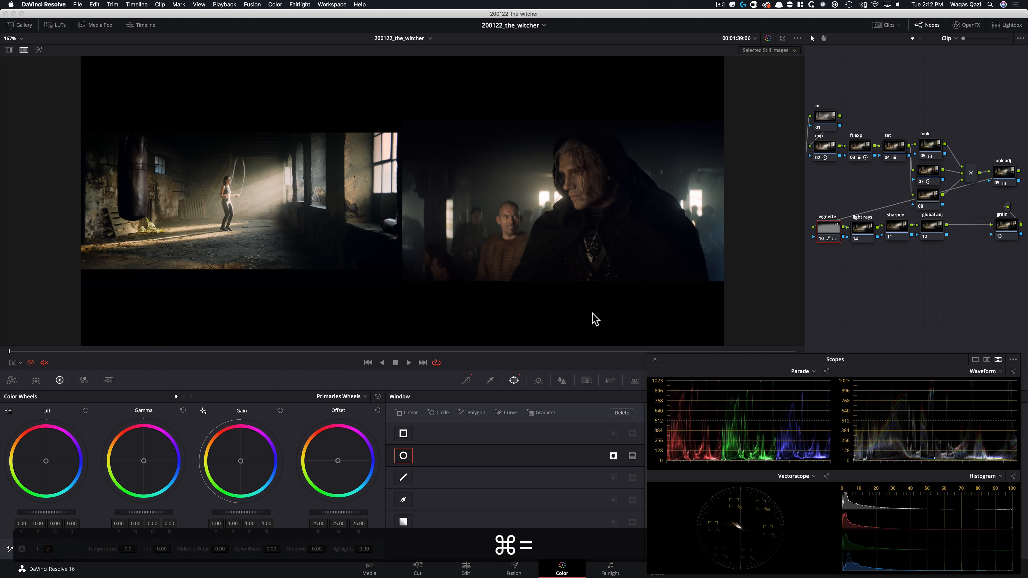
{"action": "key", "text": "super+equal"}
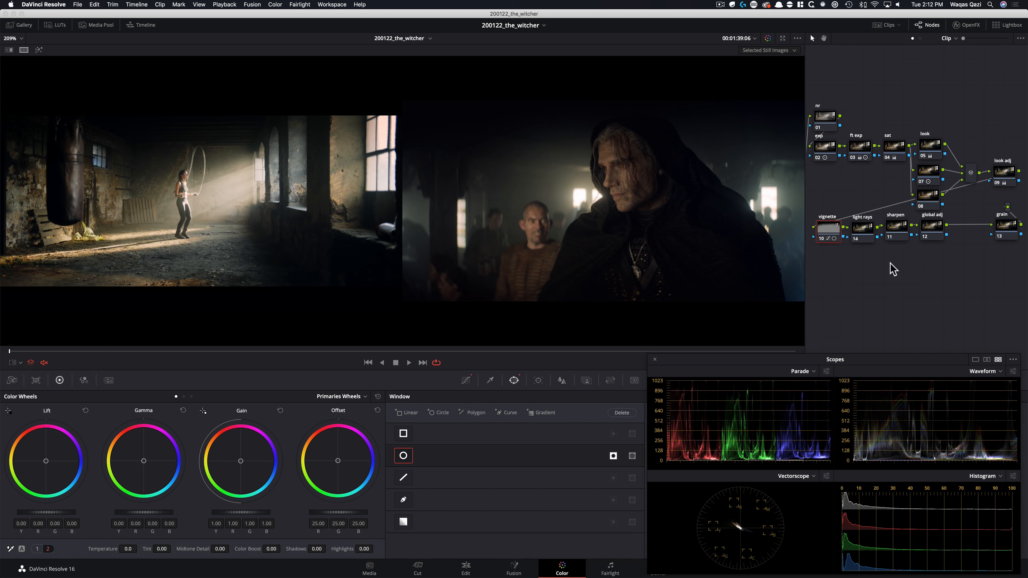
Examine the vignette's effect beside the reference still by repeatedly switching the vignette node off and on.
{"action": "key", "text": "super+d"}
{"action": "key", "text": "super+d"}
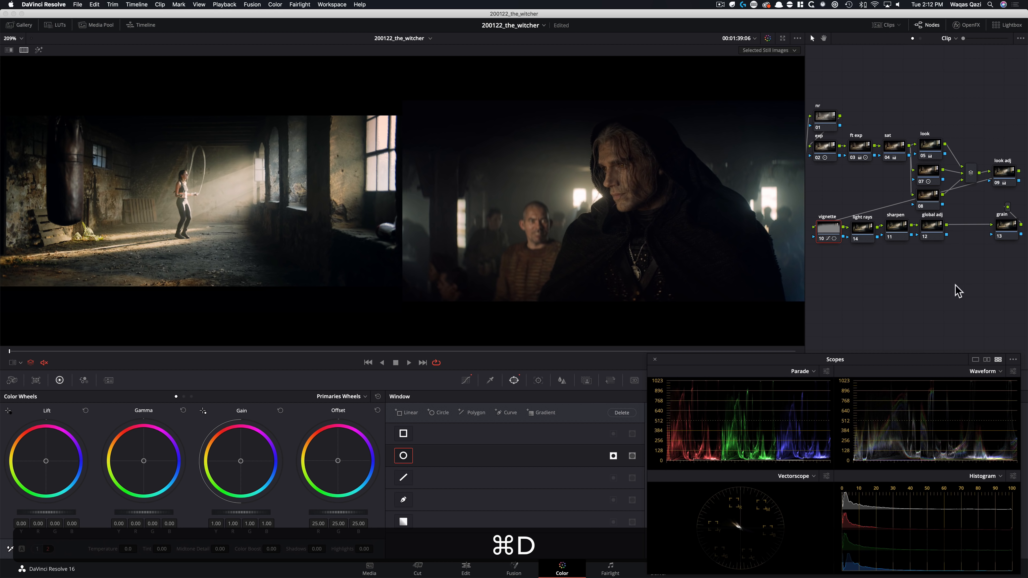
{"action": "key", "text": "super+d"}
{"action": "key", "text": "super+d"}
{"action": "key", "text": "super+d"}
{"action": "key", "text": "super+d"}
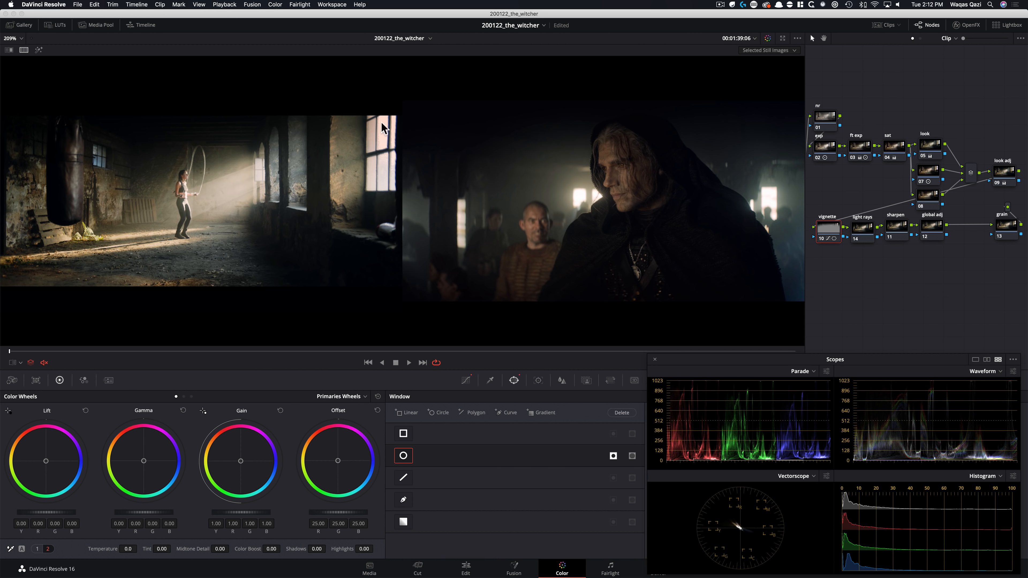
{"action": "key", "text": "super+d"}
{"action": "key", "text": "super+d"}
{"action": "key", "text": "super+d"}
{"action": "key", "text": "super+d"}
{"action": "key", "text": "super+d"}
{"action": "key", "text": "super+d"}
{"action": "key", "text": "super+d"}
{"action": "key", "text": "super+d"}
{"action": "key", "text": "super+d"}
{"action": "key", "text": "super+d"}
{"action": "key", "text": "super+minus"}
{"action": "key", "text": "super+equal"}
{"action": "key", "text": "super+d"}
{"action": "key", "text": "super+d"}
Search the effects library for "glow" and apply the Glow effect to the light rays node.
{"action": "left_click", "coordinate": [896, 229]}
{"action": "left_click", "coordinate": [860, 234]}
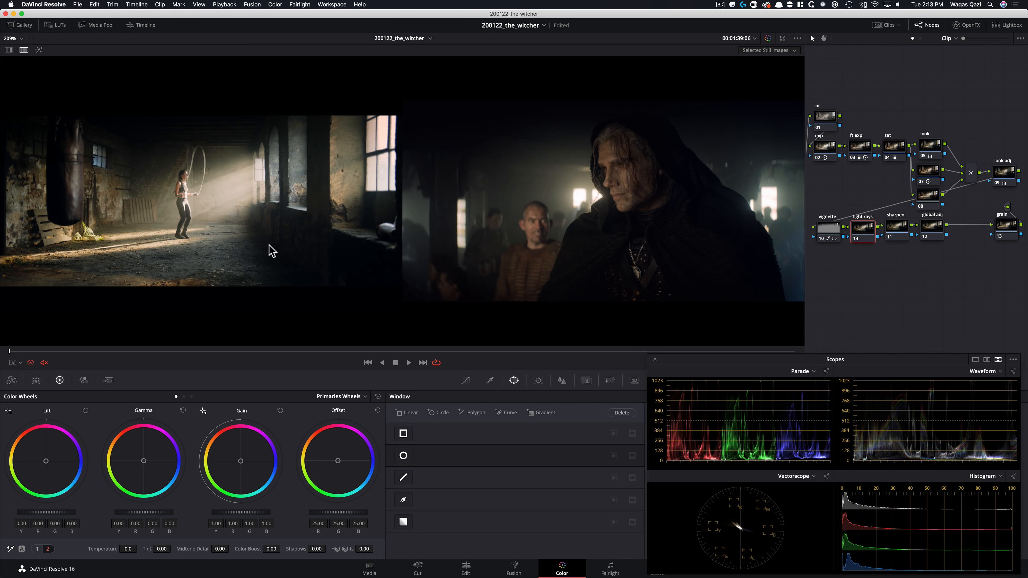
{"action": "key", "text": "super+minus"}
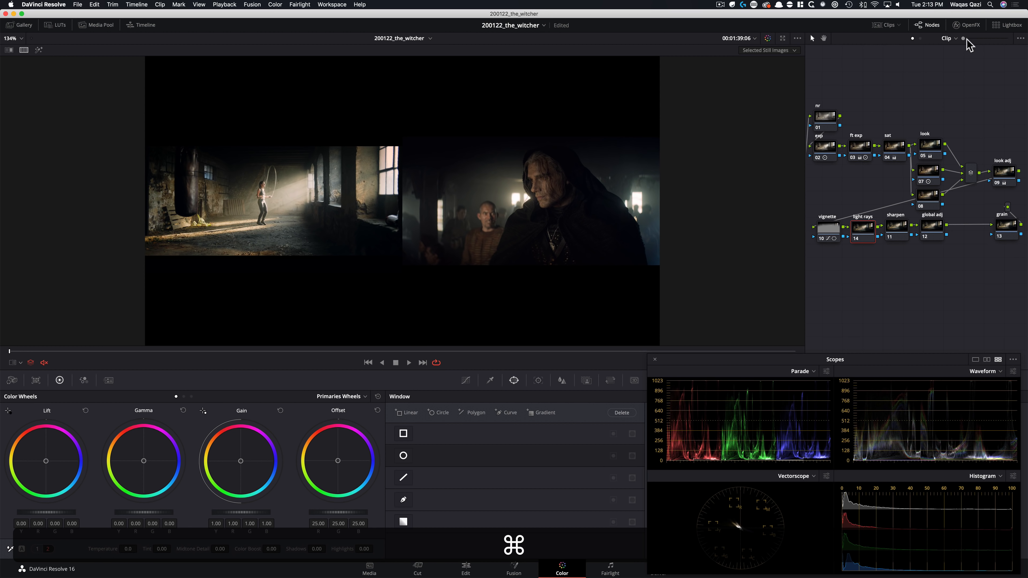
{"action": "left_click", "coordinate": [966, 25]}
{"action": "left_click", "coordinate": [918, 55]}
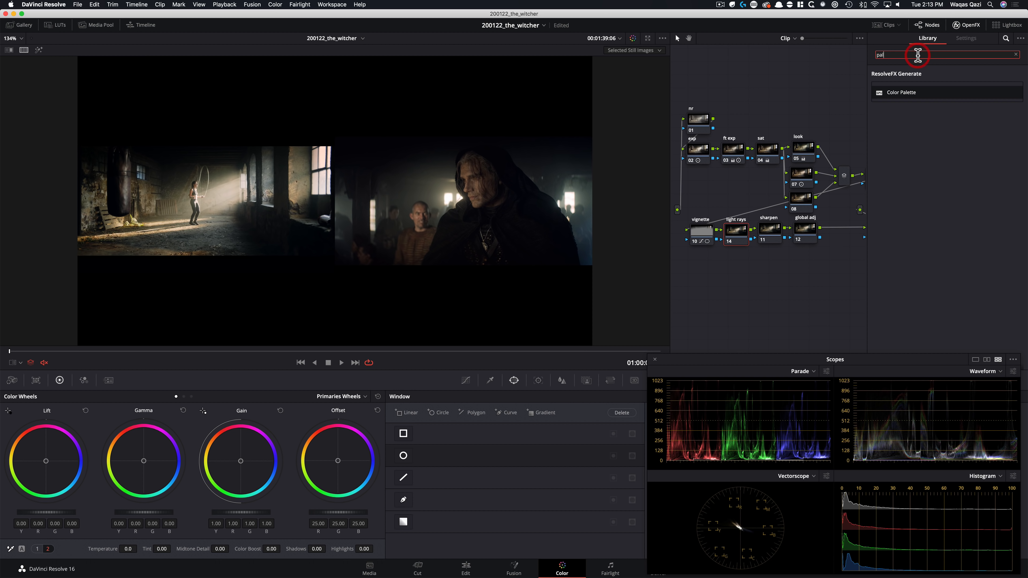
{"action": "key", "text": "super+a"}
{"action": "type", "text": "glow"}
{"action": "left_click_drag", "start_coordinate": [892, 92], "coordinate": [736, 231]}
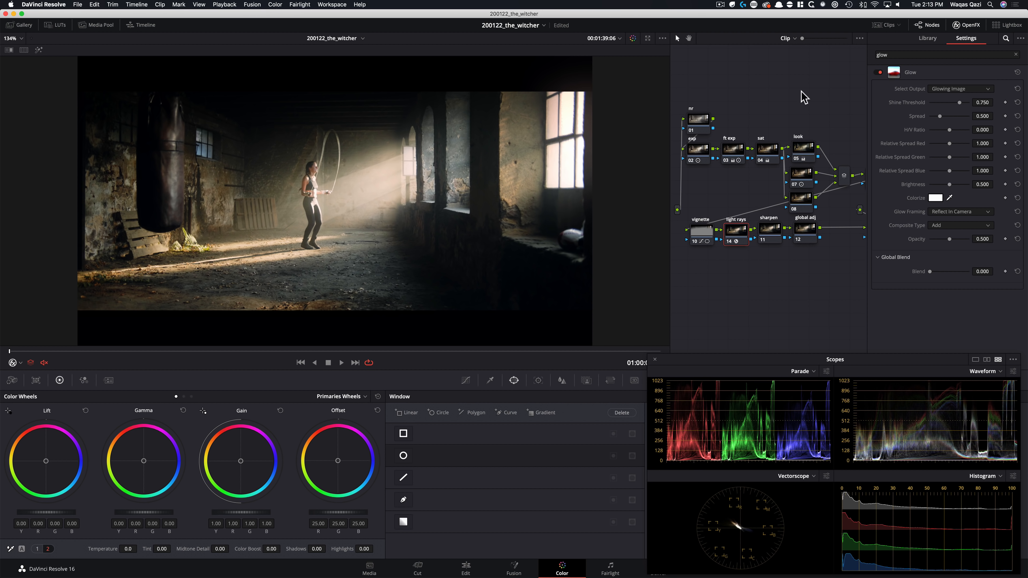
Check the default glow with the light rays node off and on, and compare the full-frame clip with the reference still's window highlights.
{"action": "key", "text": "super+d"}
{"action": "key", "text": "super+d"}
{"action": "key", "text": "super+d"}
{"action": "key", "text": "super+d"}
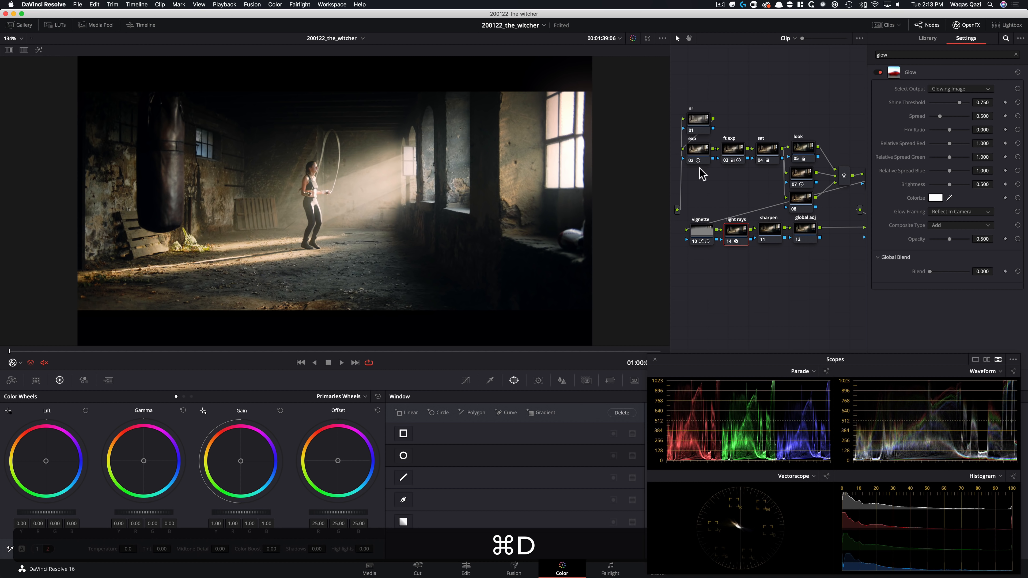
{"action": "key", "text": "super+w"}
{"action": "key", "text": "super+w"}
{"action": "key", "text": "super+w"}
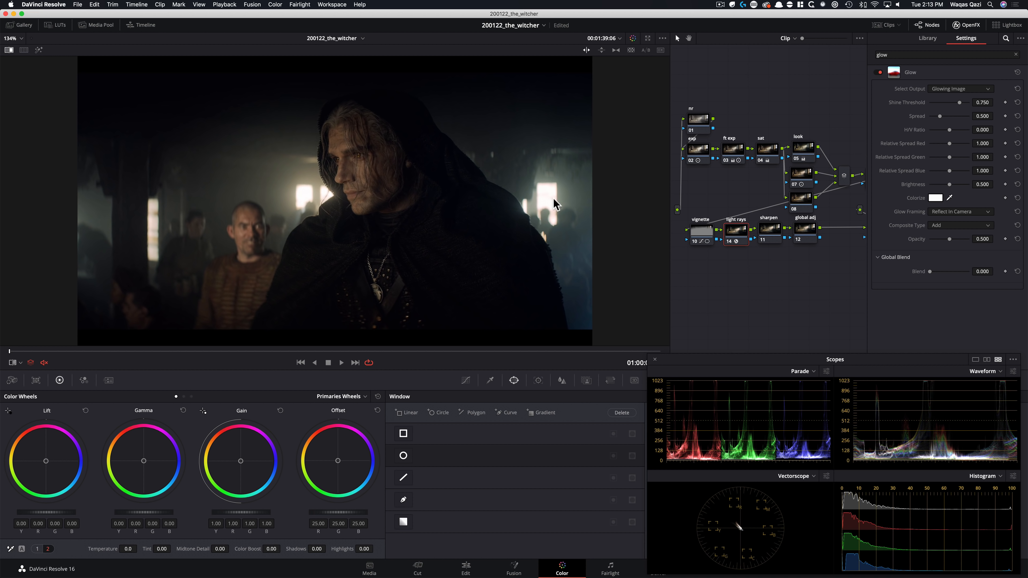
{"action": "key", "text": "super"}
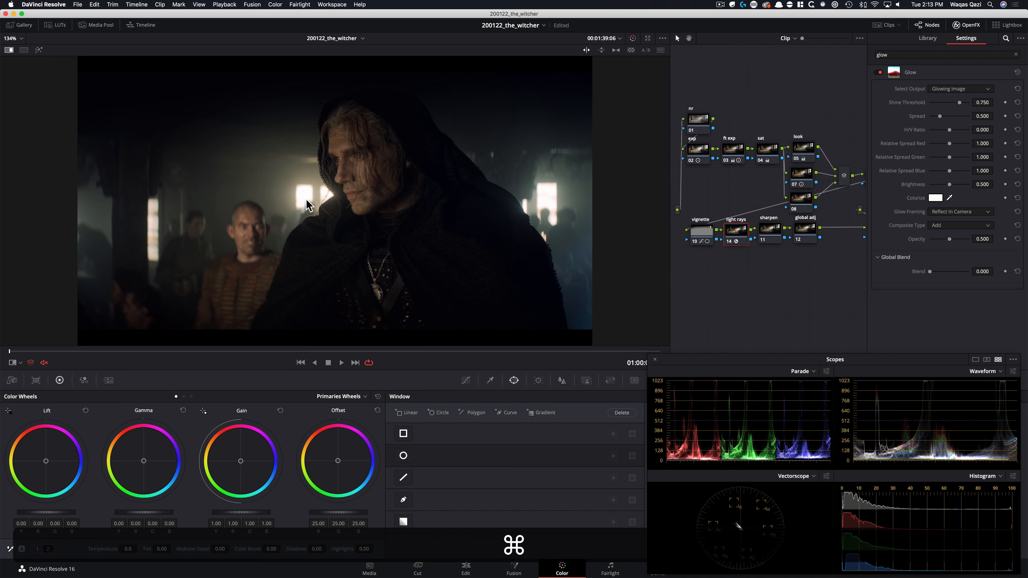
{"action": "key", "text": "super+w"}
Examine the glow around the bright gym window in the full-frame clip by switching the light rays node off and on.
{"action": "key", "text": "super+d"}
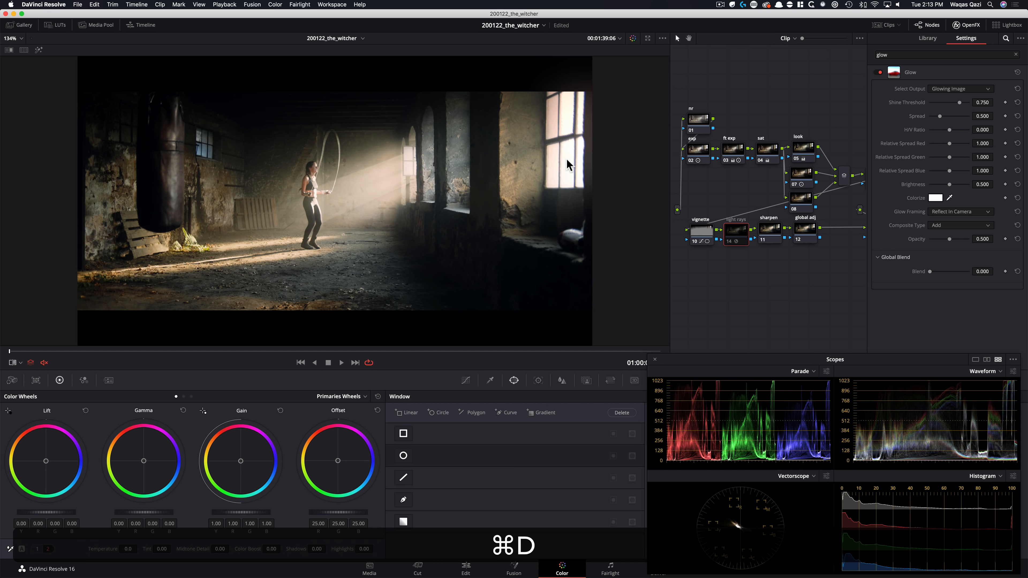
{"action": "key", "text": "super+d"}
{"action": "key", "text": "super+d"}
{"action": "key", "text": "super+d"}
{"action": "key", "text": "super+d"}
{"action": "key", "text": "super+d"}
{"action": "key", "text": "super+d"}
{"action": "key", "text": "super+d"}
Show the clip and reference still in split screen and compare the window highlights with and without the light rays node.
{"action": "key", "text": "alt+super+w"}
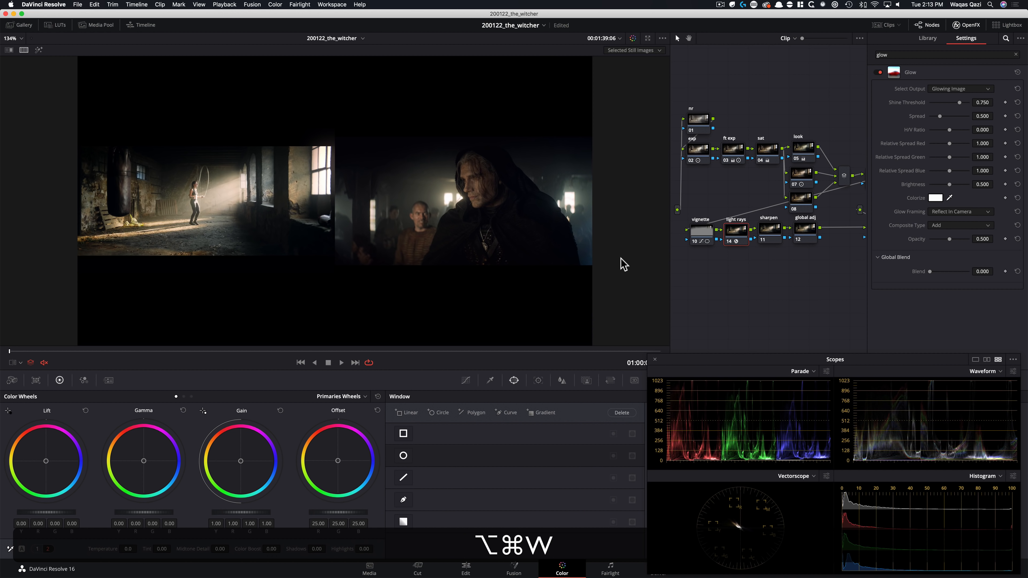
{"action": "key", "text": "super+d"}
{"action": "key", "text": "super+d"}
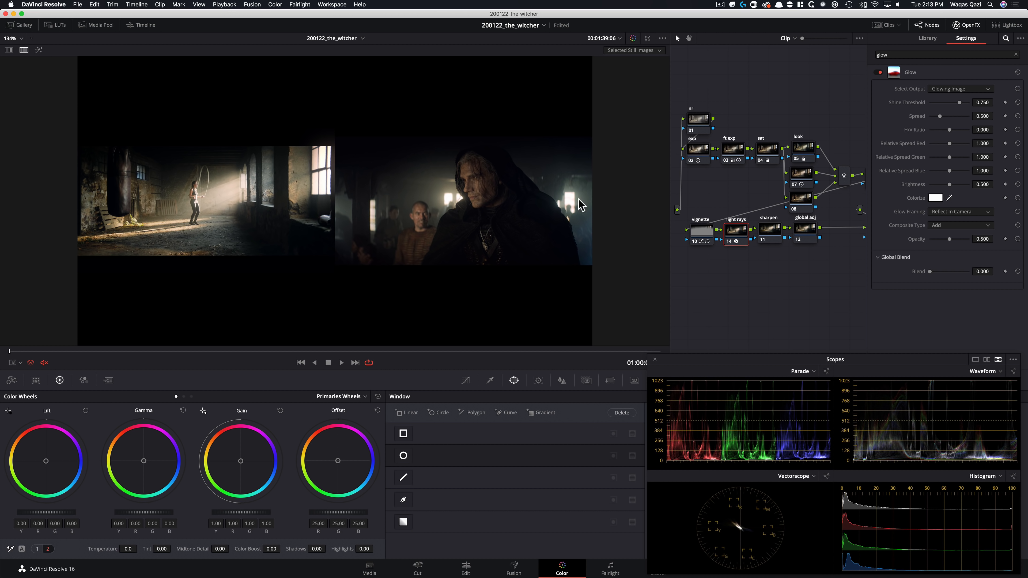
{"action": "key", "text": "super+d"}
{"action": "key", "text": "super+d"}
{"action": "key", "text": "super+d"}
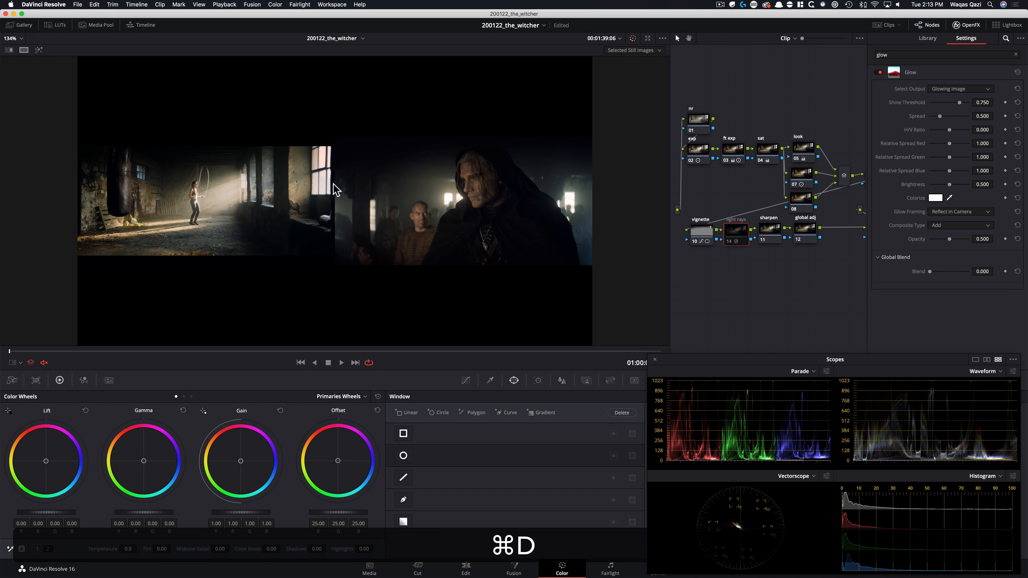
{"action": "key", "text": "super+d"}
{"action": "key", "text": "super+d"}
{"action": "key", "text": "super+d"}
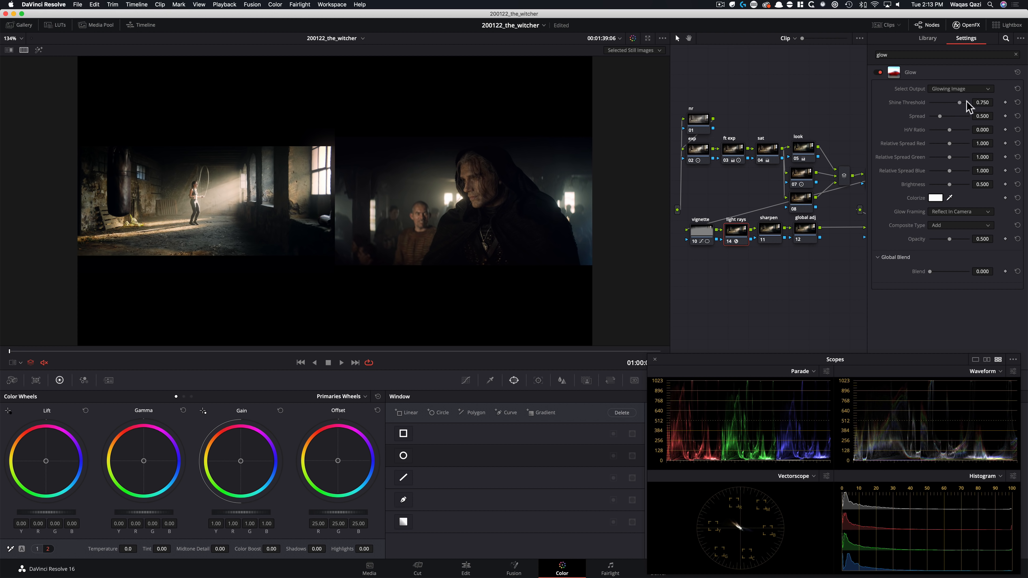
Set the glow's shine threshold to 0.694, spread to 1.122 and brightness to 0.541, comparing the clip with and without the node.
{"action": "mouse_move", "coordinate": [960, 103]}
{"action": "left_mouse_down"}
{"action": "mouse_move", "coordinate": [944, 104]}
{"action": "mouse_move", "coordinate": [958, 104]}
{"action": "left_mouse_up"}
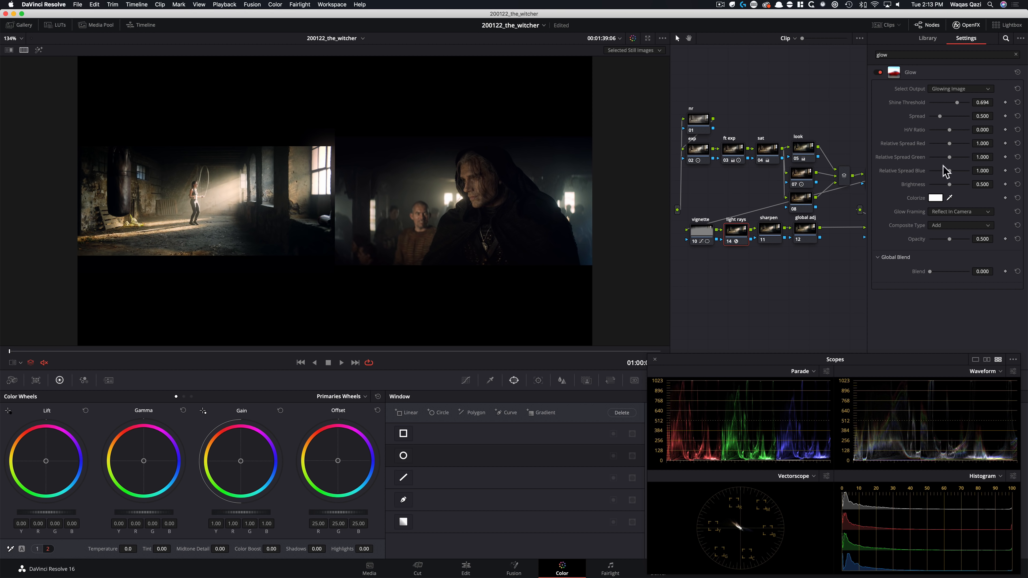
{"action": "left_click_drag", "start_coordinate": [942, 116], "coordinate": [953, 118]}
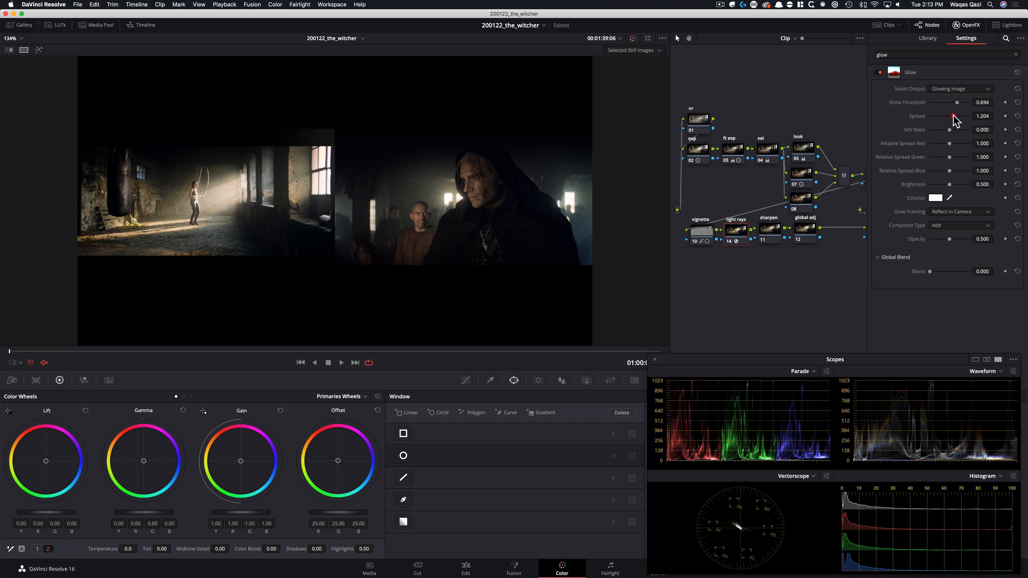
{"action": "left_click_drag", "start_coordinate": [957, 115], "coordinate": [955, 116]}
{"action": "mouse_move", "coordinate": [950, 188]}
{"action": "left_mouse_down"}
{"action": "mouse_move", "coordinate": [940, 187]}
{"action": "mouse_move", "coordinate": [958, 189]}
{"action": "left_mouse_up"}
{"action": "key", "text": "super+d"}
{"action": "key", "text": "super+d"}
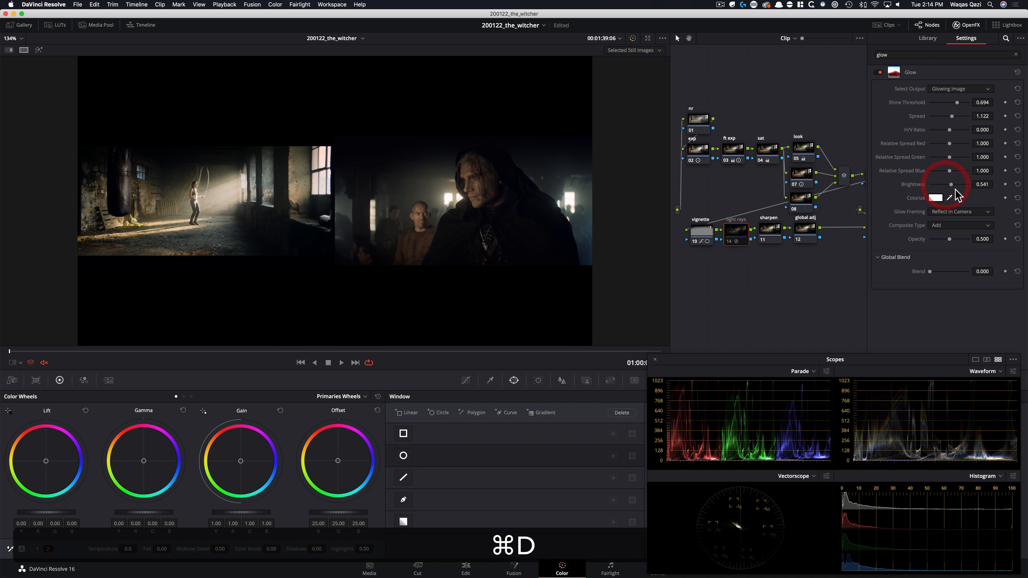
Colorize the glow light green and compare the enlarged split-screen view with and without the light rays node.
{"action": "scroll", "coordinate": [661, 300], "scroll_direction": "up", "scroll_amount": 2}
{"action": "left_click", "coordinate": [936, 197]}
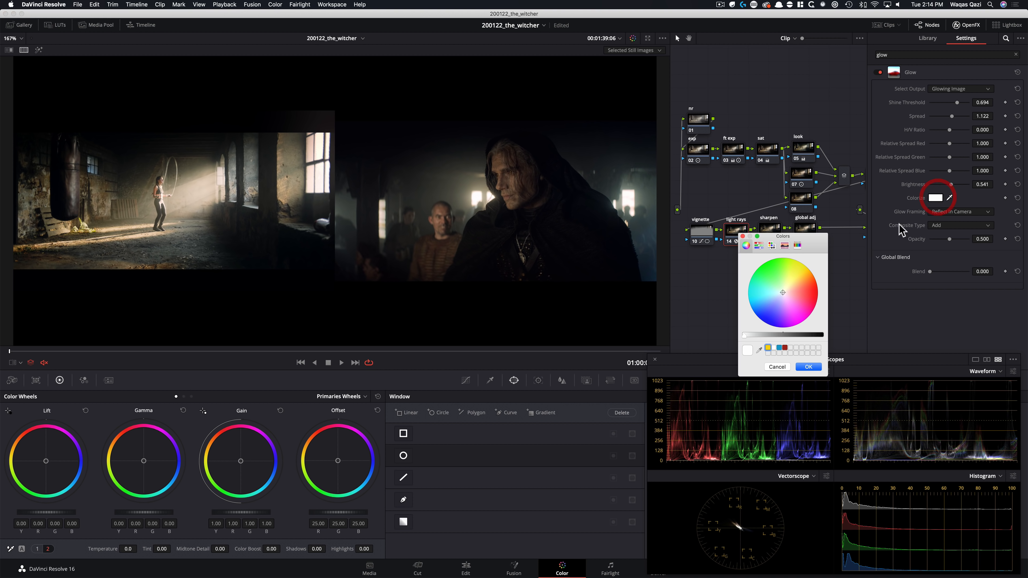
{"action": "left_click_drag", "start_coordinate": [782, 293], "coordinate": [781, 281]}
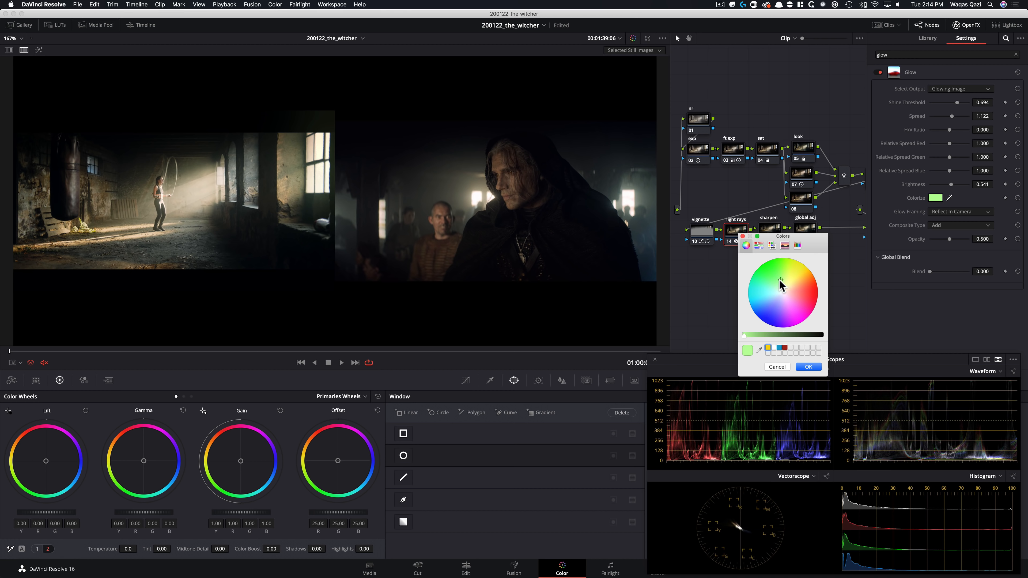
{"action": "left_click", "coordinate": [808, 366]}
{"action": "key", "text": "super+d"}
{"action": "key", "text": "super+d"}
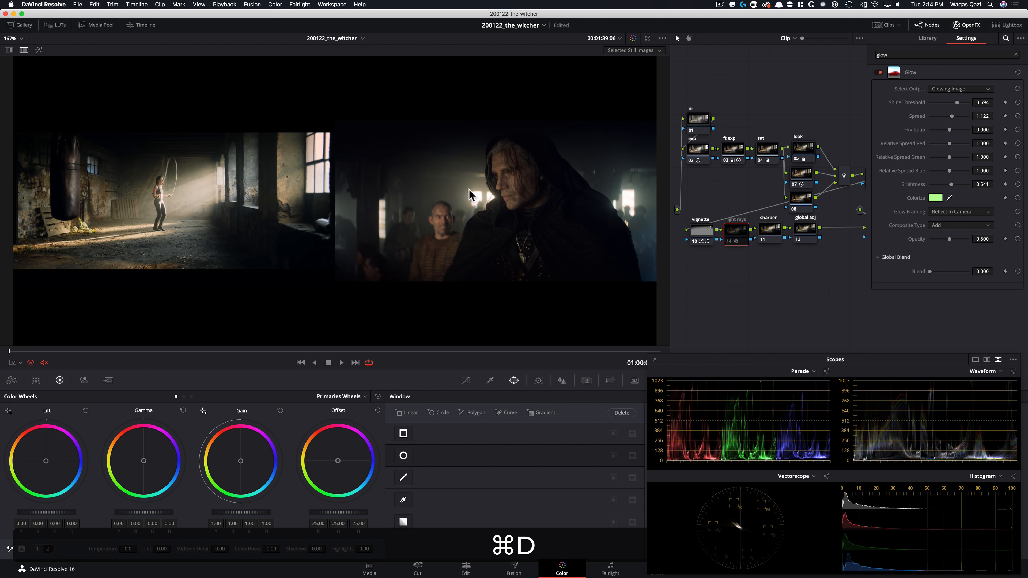
{"action": "key", "text": "super+d"}
{"action": "key", "text": "super+d"}
{"action": "key", "text": "super+d"}
{"action": "key", "text": "super+d"}
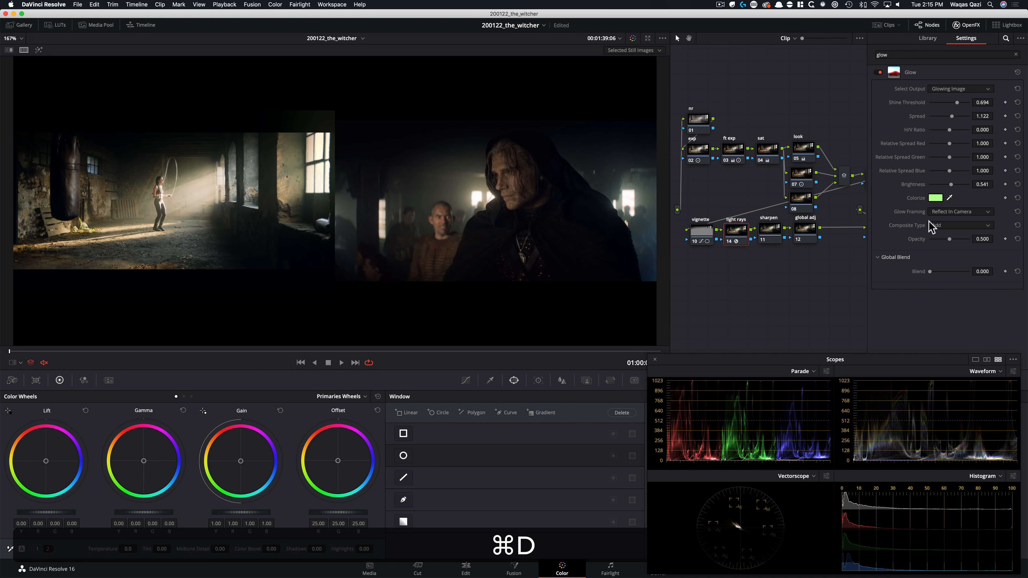
Recolor the glow light to a pale yellow and compare the split-screen view with and without the light rays node.
{"action": "left_click", "coordinate": [936, 198]}
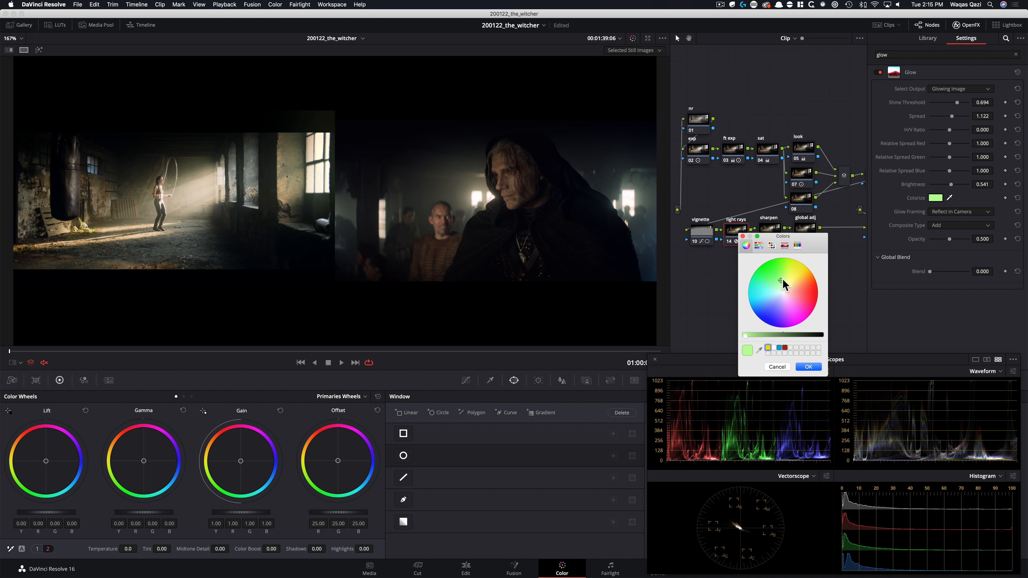
{"action": "left_click_drag", "start_coordinate": [783, 280], "coordinate": [794, 287]}
{"action": "left_click_drag", "start_coordinate": [792, 288], "coordinate": [793, 286]}
{"action": "left_click", "coordinate": [808, 367]}
{"action": "key", "text": "super+d"}
{"action": "key", "text": "super+d"}
Apply letterbox output blanking to the timeline and compare the full-frame gym clip with and without the light rays node.
{"action": "scroll", "coordinate": [446, 150], "scroll_direction": "up", "scroll_amount": 1}
{"action": "key", "text": "shift+z"}
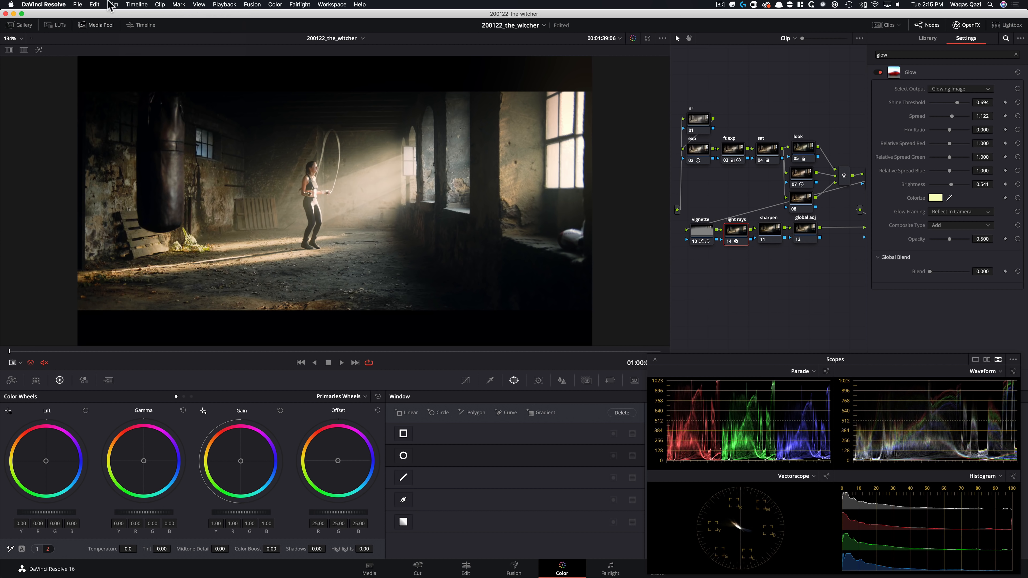
{"action": "left_click", "coordinate": [136, 5]}
{"action": "mouse_move", "coordinate": [216, 275]}
{"action": "left_click", "coordinate": [256, 320]}
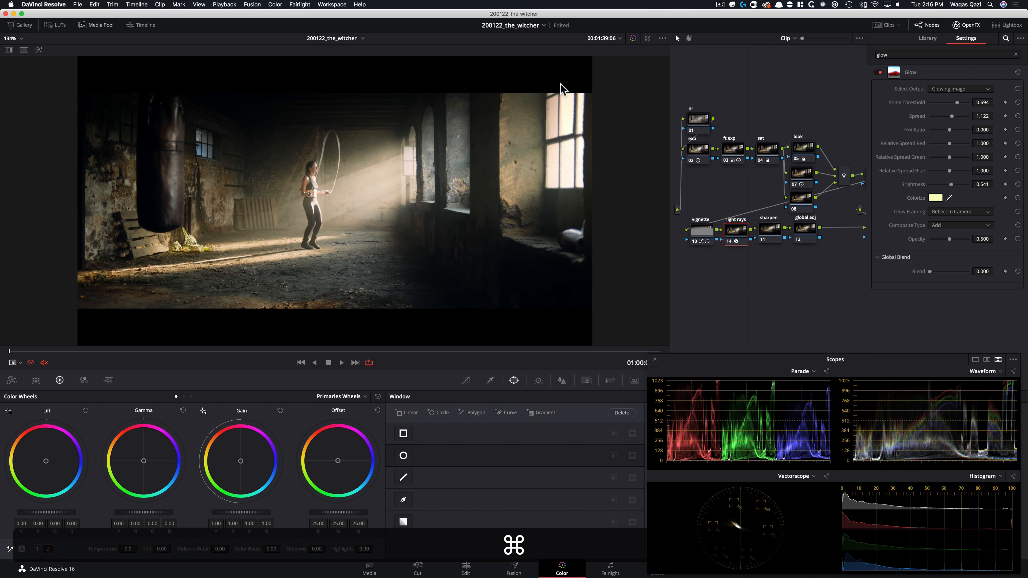
{"action": "key", "text": "super+d"}
{"action": "key", "text": "super+d"}
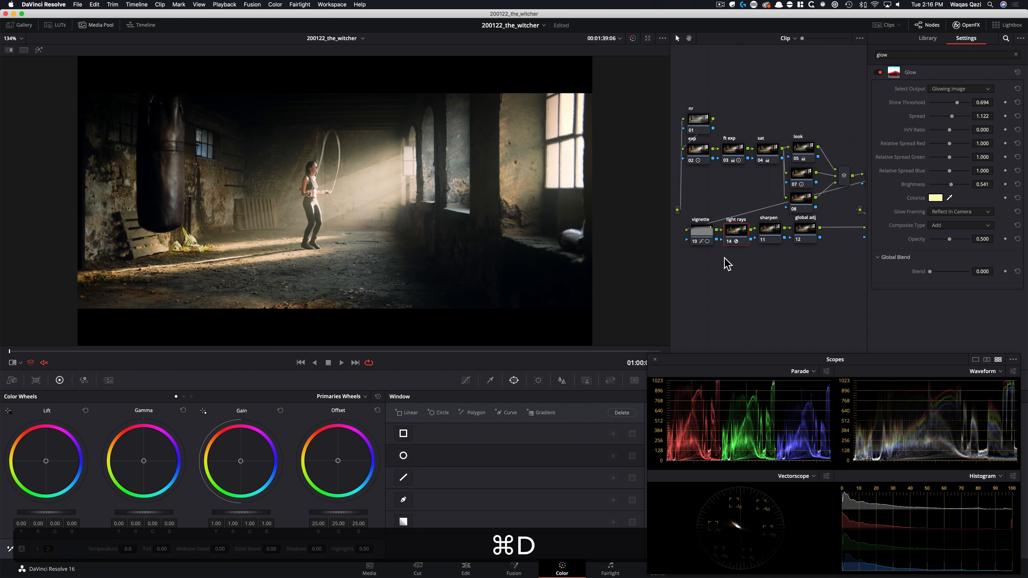
Compare the full-frame gym clip with the reference still, check it with and without the light rays node, and play it back.
{"action": "key", "text": "super+w"}
{"action": "key", "text": "super+w"}
{"action": "key", "text": "super+w"}
{"action": "key", "text": "super+w"}
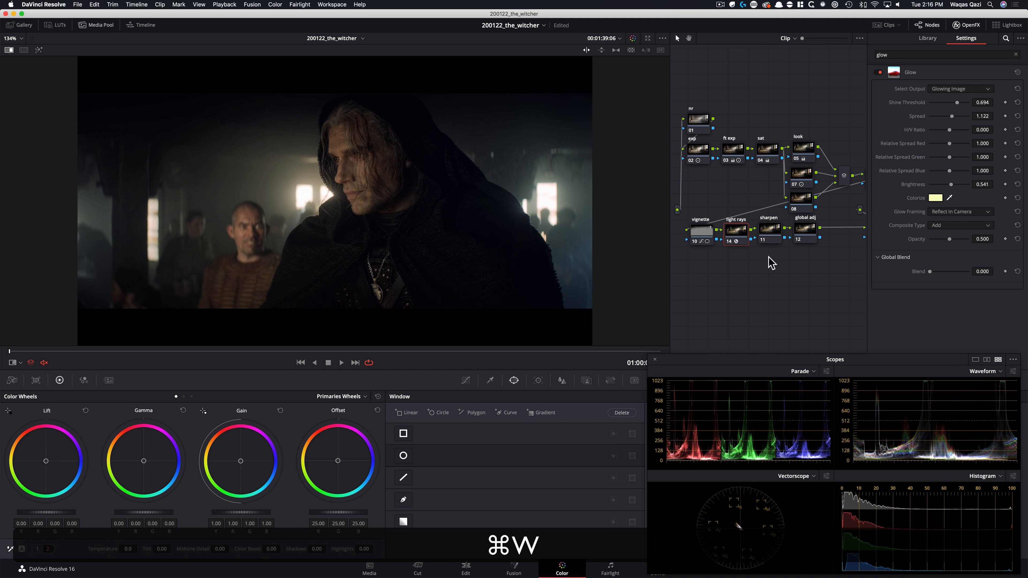
{"action": "key", "text": "super+d"}
{"action": "key", "text": "super+d"}
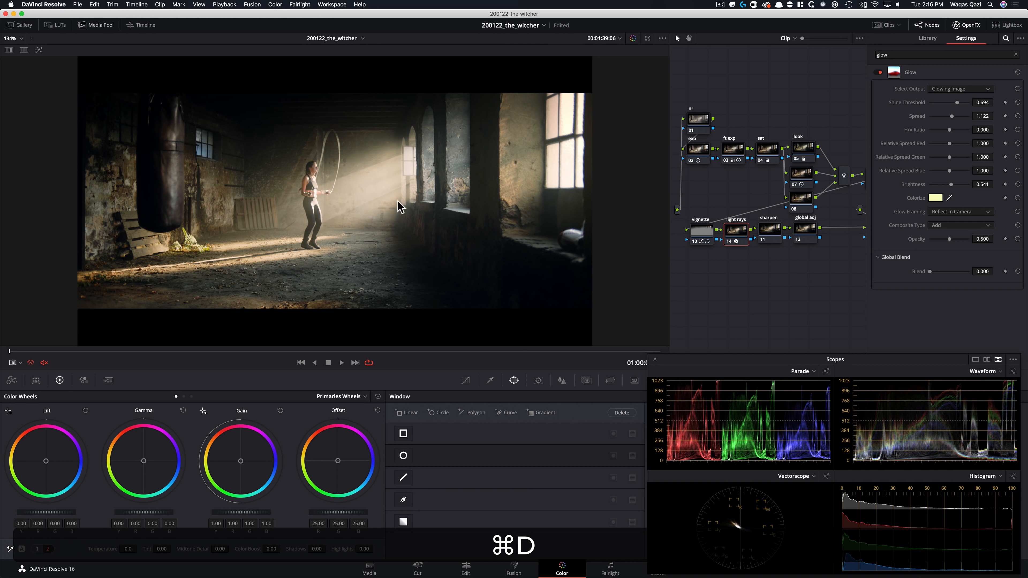
{"action": "key", "text": "super+d"}
{"action": "key", "text": "super+d"}
{"action": "key", "text": "Up"}
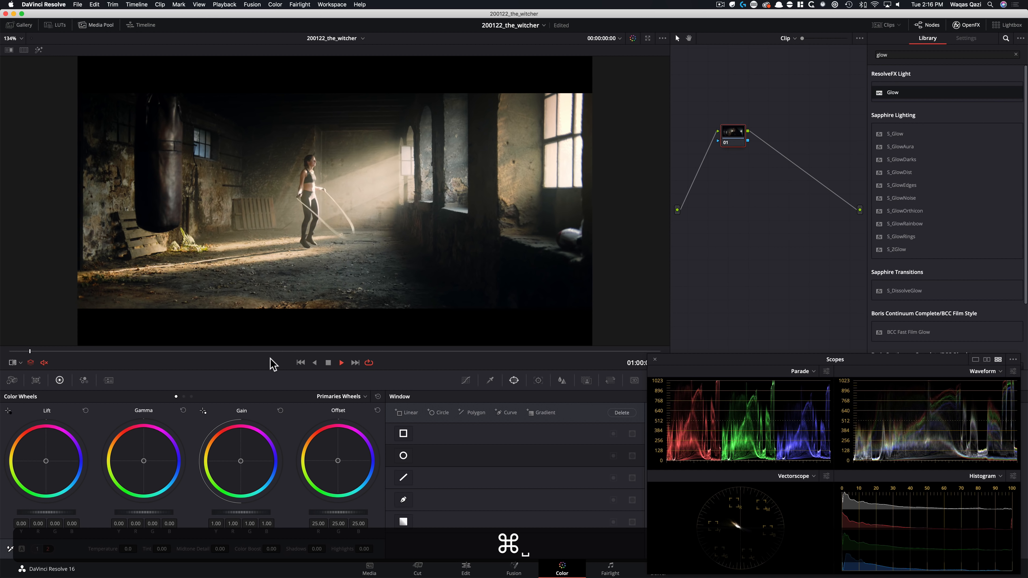
{"action": "key", "text": "space"}
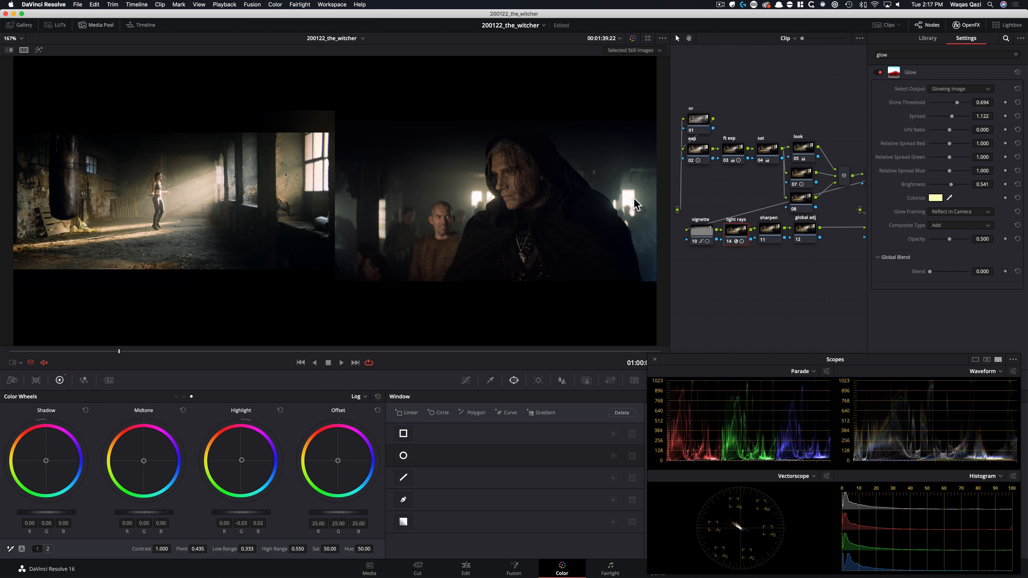
Lower the glow's shine threshold to 0.406 and brightness to 0.158, comparing the split-screen view with and without the light rays node.
{"action": "key", "text": "super+d"}
{"action": "key", "text": "super+d"}
{"action": "left_click_drag", "start_coordinate": [996, 180], "coordinate": [911, 186]}
{"action": "key", "text": "super+d"}
{"action": "key", "text": "super+d"}
{"action": "key", "text": "super+d"}
{"action": "key", "text": "super+d"}
{"action": "left_click_drag", "start_coordinate": [984, 102], "coordinate": [909, 106]}
{"action": "key", "text": "super+d"}
{"action": "key", "text": "super+d"}
{"action": "left_click_drag", "start_coordinate": [990, 186], "coordinate": [833, 179]}
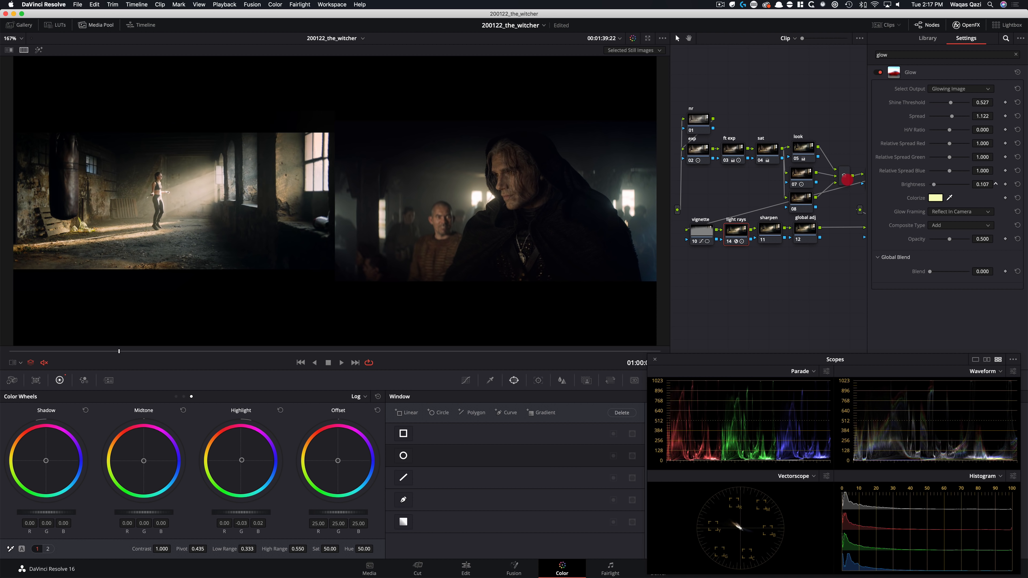
{"action": "left_click_drag", "start_coordinate": [935, 104], "coordinate": [946, 107]}
{"action": "key", "text": "super+d"}
{"action": "key", "text": "super+d"}
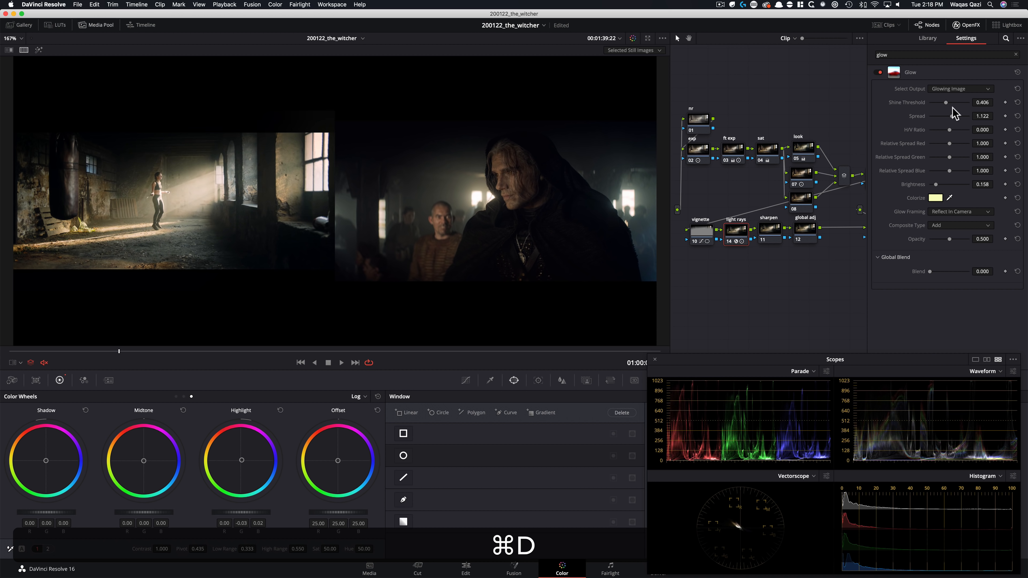
Set the glow's brightness to 0.096 and compare the enlarged split-screen view with and without the light rays node.
{"action": "left_click_drag", "start_coordinate": [983, 185], "coordinate": [958, 185]}
{"action": "key", "text": "super+d"}
{"action": "key", "text": "super+d"}
{"action": "key", "text": "super+equal"}
{"action": "key", "text": "super+d"}
{"action": "key", "text": "super+d"}
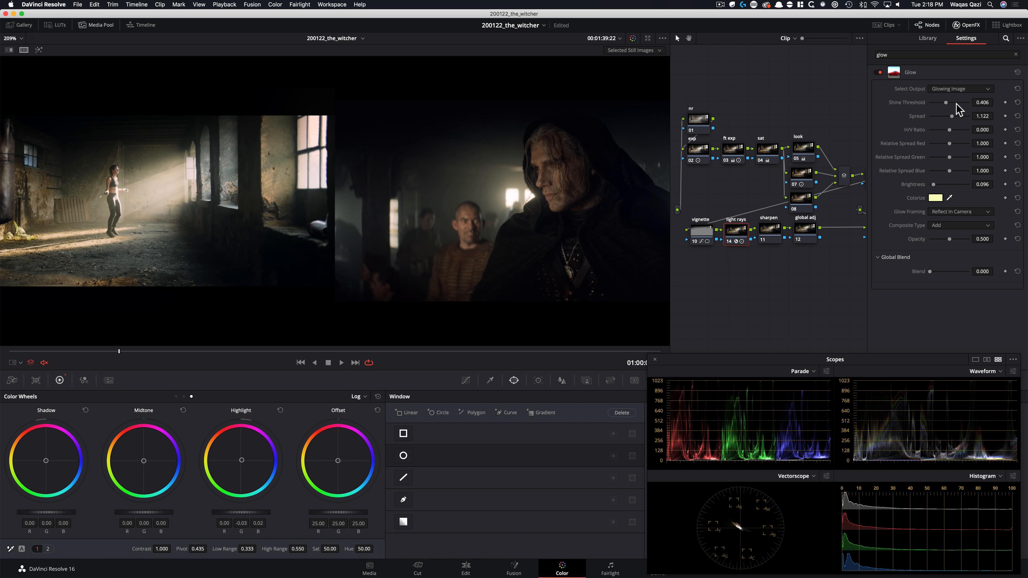
{"action": "key", "text": "super+d"}
{"action": "key", "text": "super+d"}
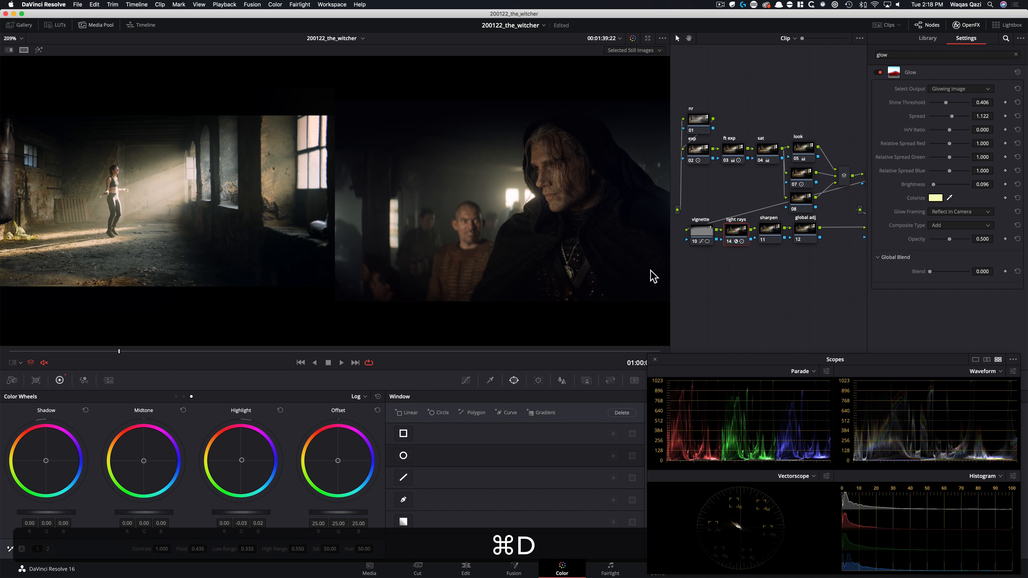
{"action": "key", "text": "super+d"}
{"action": "key", "text": "super+d"}
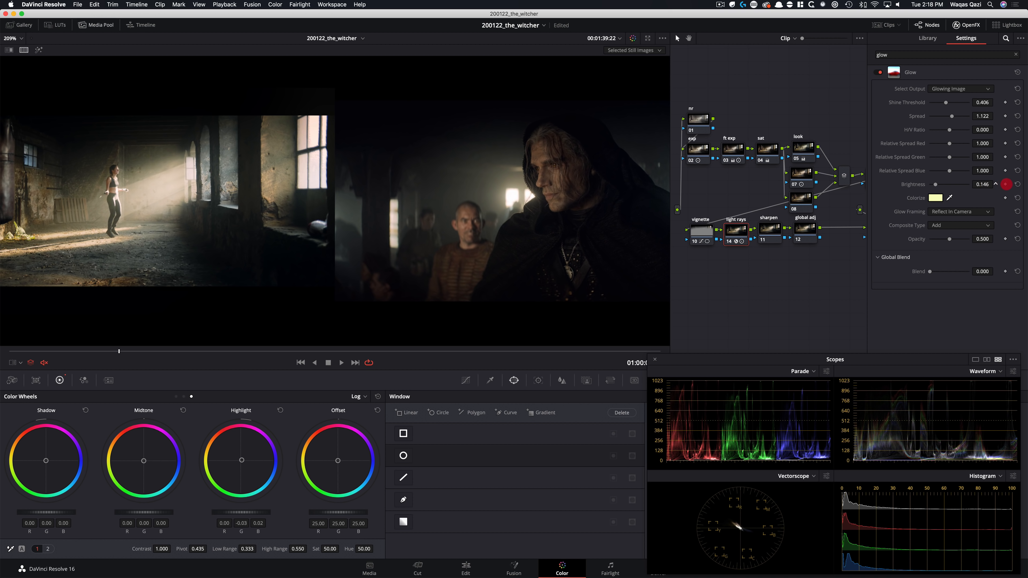
Set the glow's brightness to 0.178 and compare the window highlights with and without the light rays node.
{"action": "left_click_drag", "start_coordinate": [1016, 184], "coordinate": [1027, 184]}
{"action": "left_click_drag", "start_coordinate": [1019, 183], "coordinate": [1019, 183]}
{"action": "key", "text": "super+d"}
{"action": "key", "text": "super+d"}
{"action": "key", "text": "super+d"}
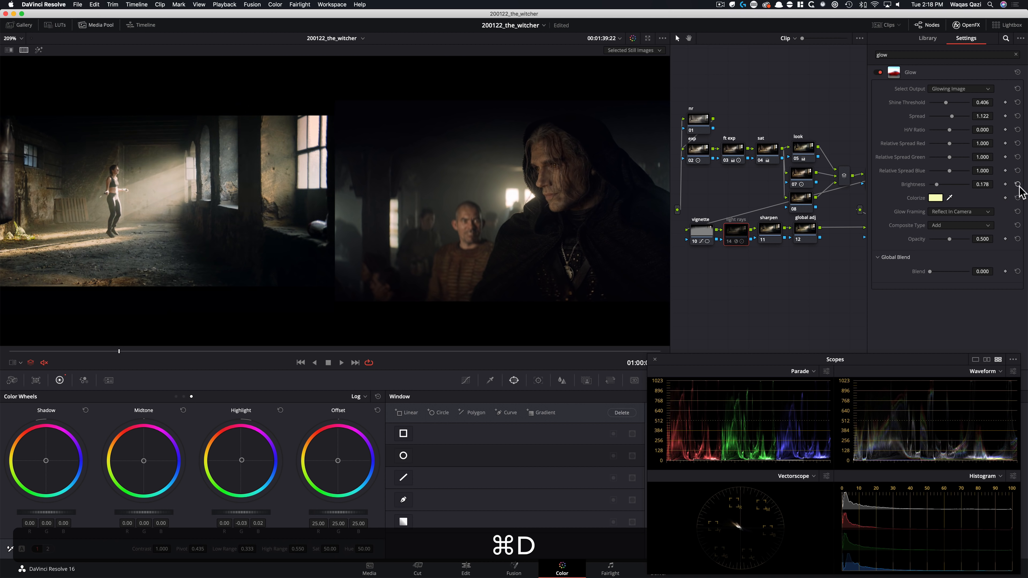
{"action": "key", "text": "super+d"}
{"action": "key", "text": "super+d"}
{"action": "key", "text": "super+d"}
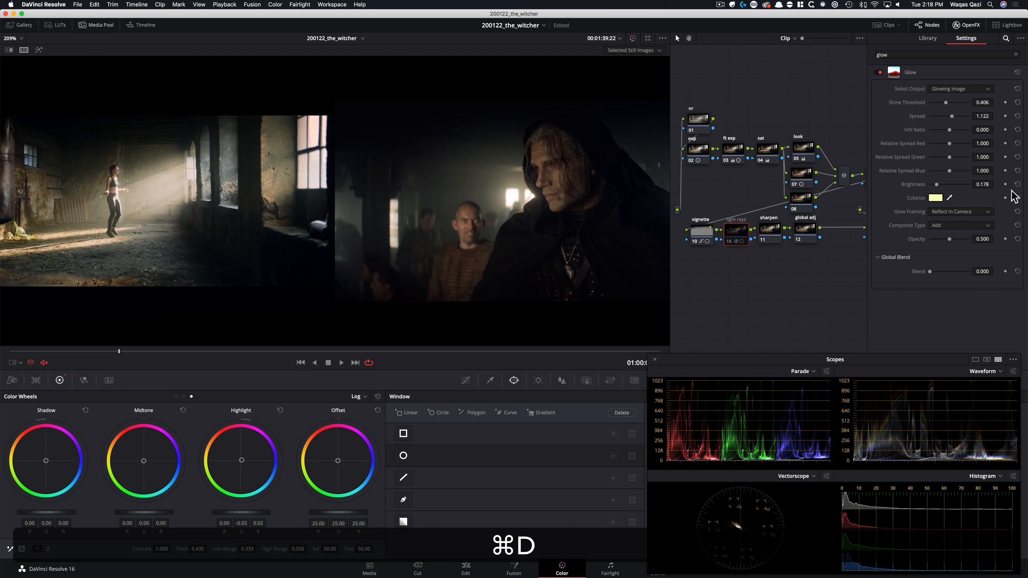
{"action": "key", "text": "super+d"}
{"action": "key", "text": "super+d"}
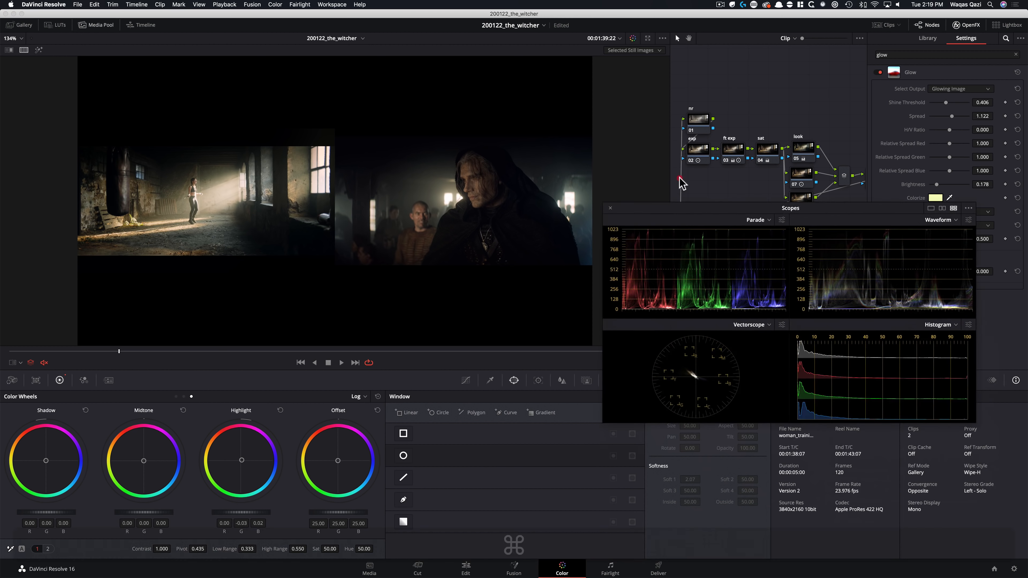
Reduce the light rays node's key output gain to 0.530, moving the scopes out of the way while adjusting it.
{"action": "left_click_drag", "start_coordinate": [667, 210], "coordinate": [701, 136]}
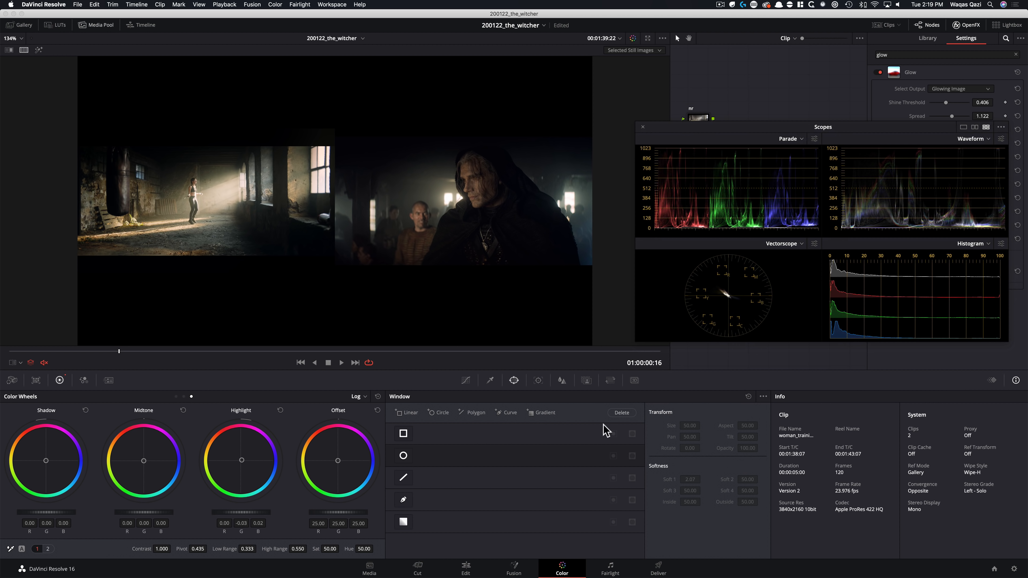
{"action": "left_click", "coordinate": [587, 381]}
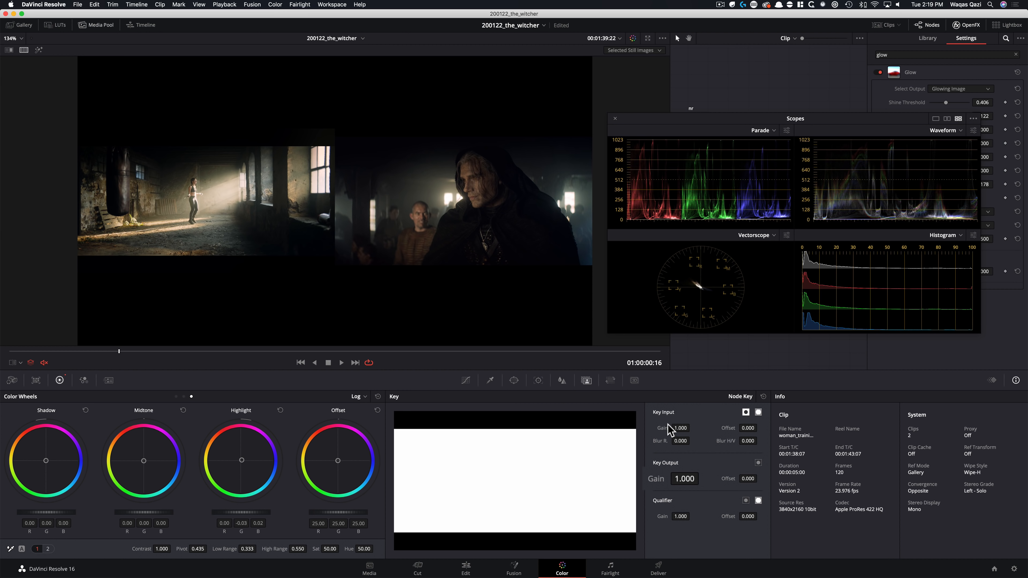
{"action": "type", "text": "0.723"}
{"action": "key", "text": "Return"}
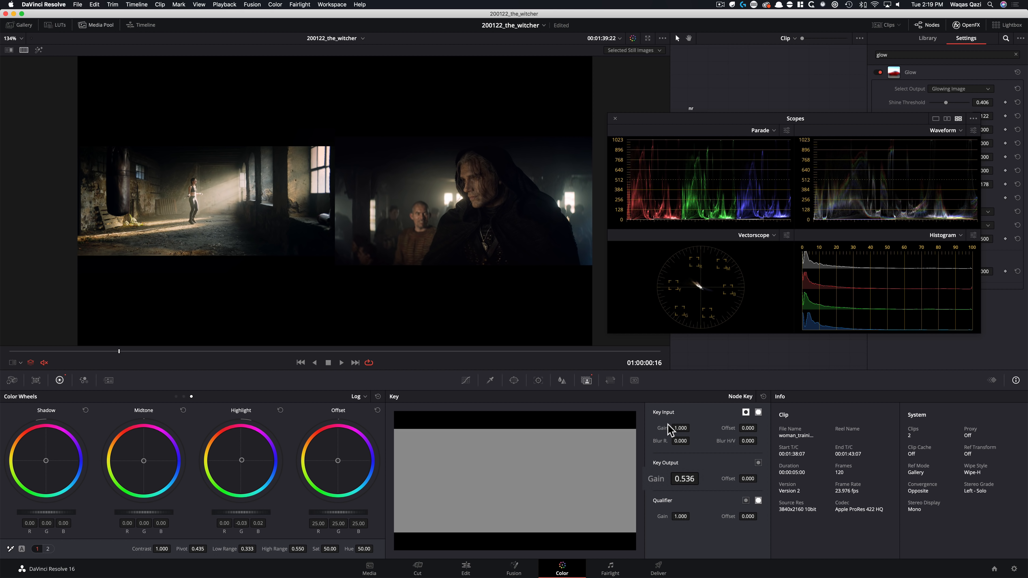
{"action": "key", "text": "super+d"}
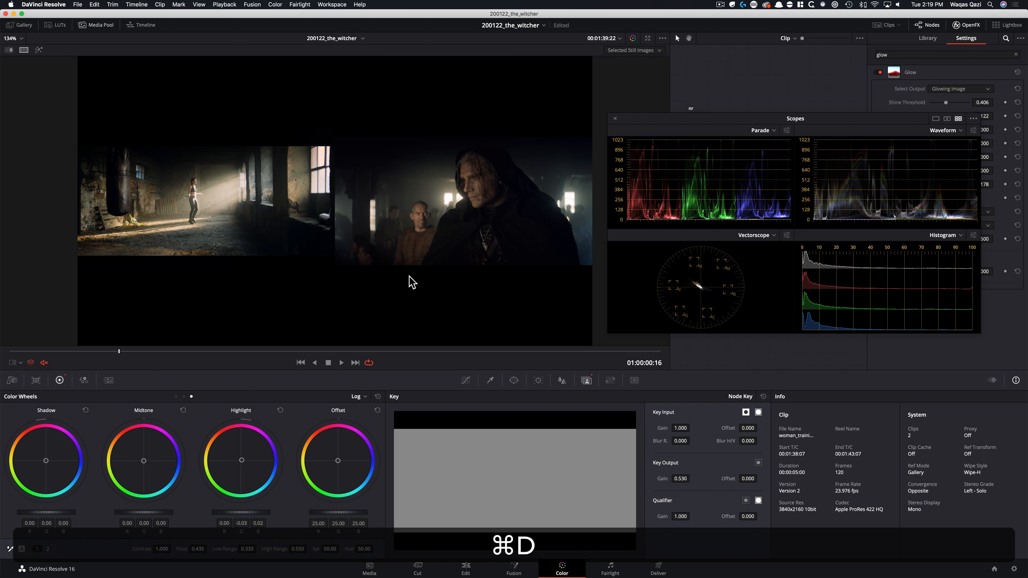
{"action": "left_click_drag", "start_coordinate": [681, 125], "coordinate": [717, 362]}
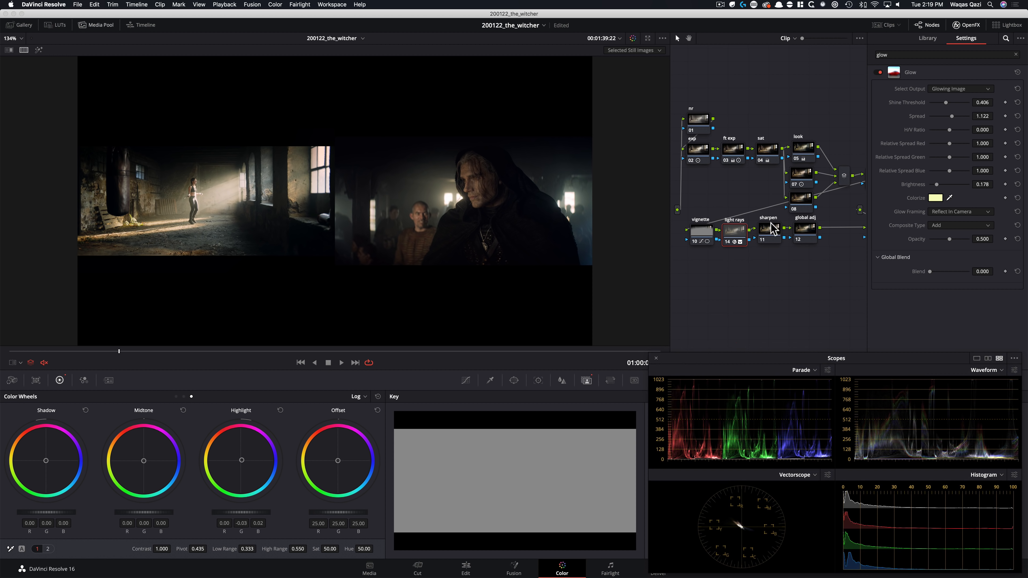
Sharpen the image slightly in the sharpen node by setting the blur radius to 0.47 on all three channels.
{"action": "left_click", "coordinate": [966, 24]}
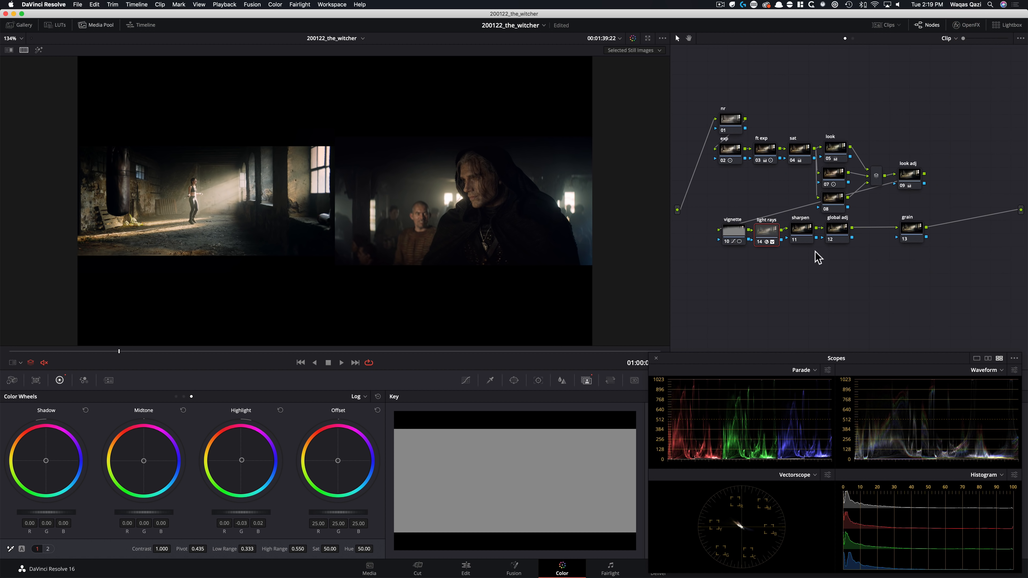
{"action": "left_click", "coordinate": [803, 229]}
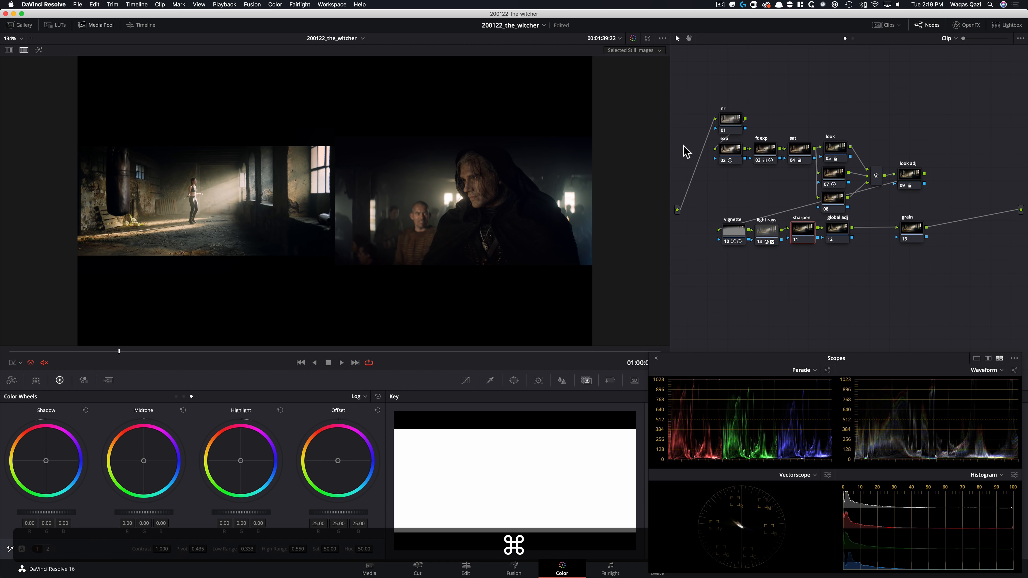
{"action": "key", "text": "super+equal"}
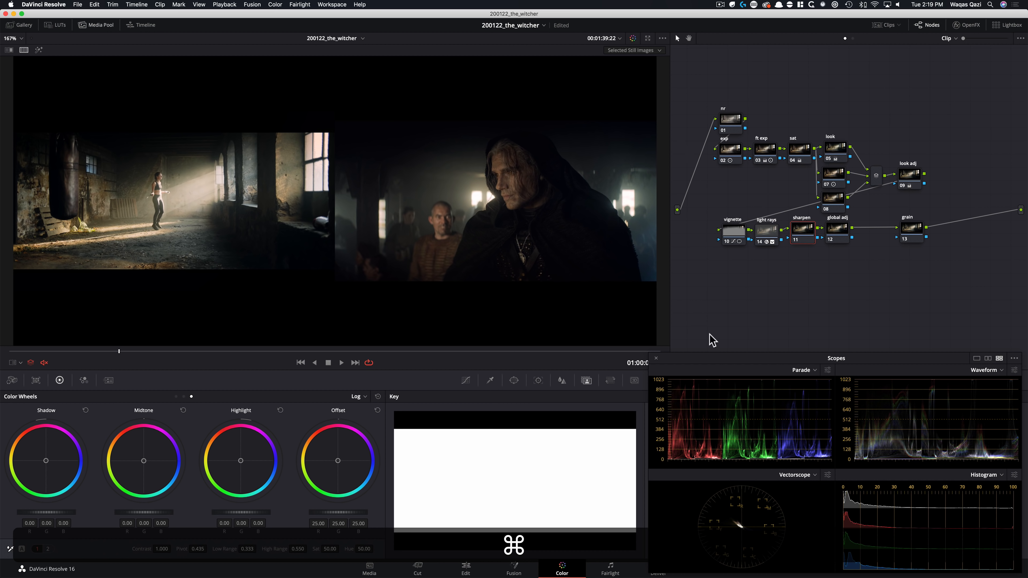
{"action": "left_click", "coordinate": [562, 380]}
{"action": "left_click_drag", "start_coordinate": [430, 467], "coordinate": [431, 469]}
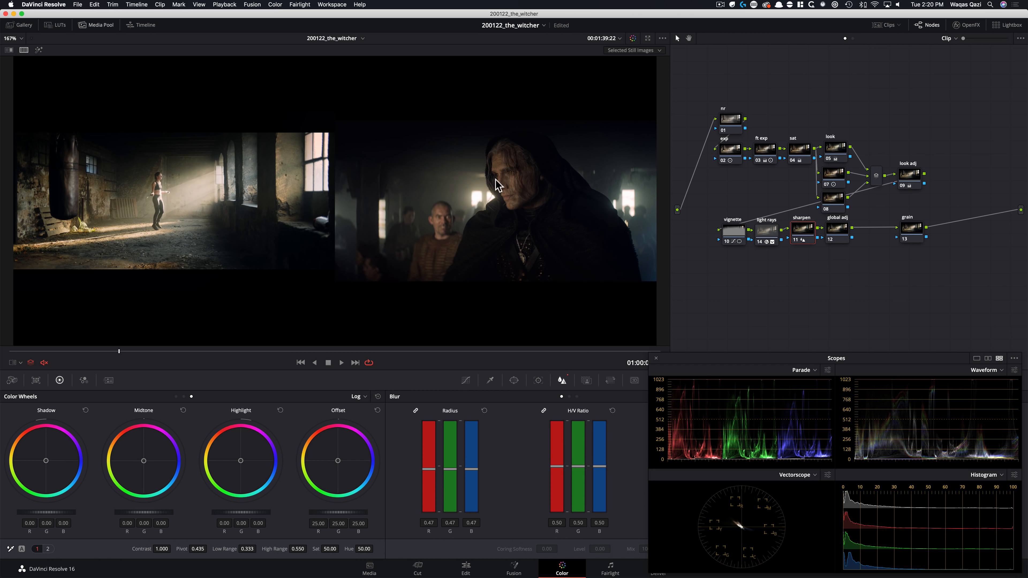
Raise the log highlights to 0.01 on all channels in the global adj node and compare the clip with the reference still.
{"action": "left_click", "coordinate": [828, 230]}
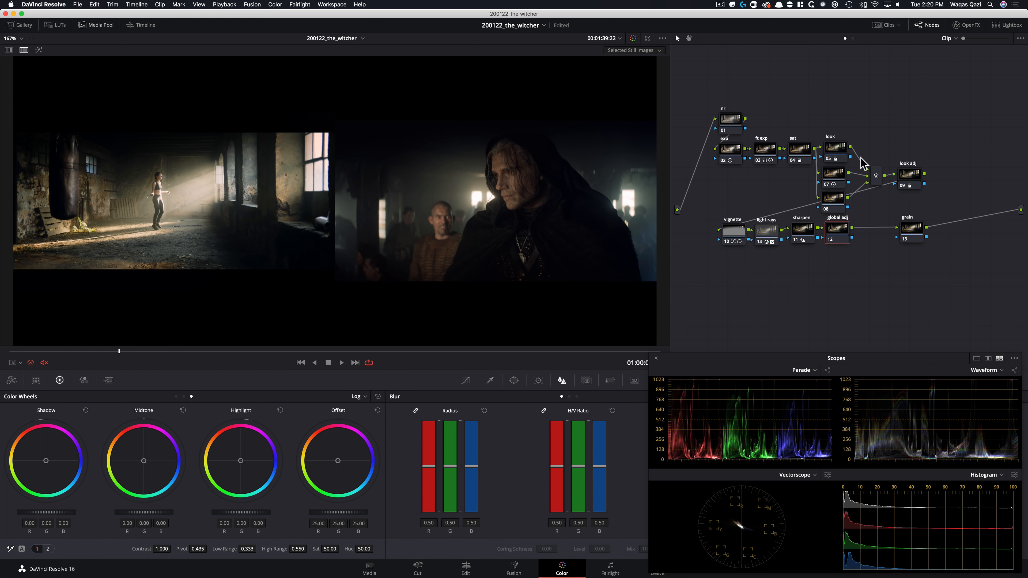
{"action": "key", "text": "super+d"}
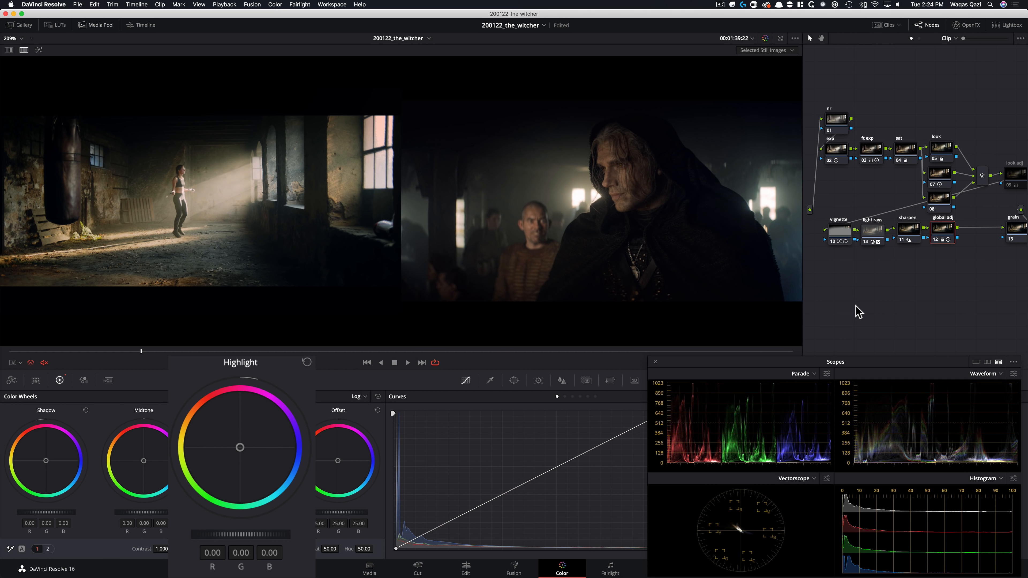
{"action": "key", "text": "super+d"}
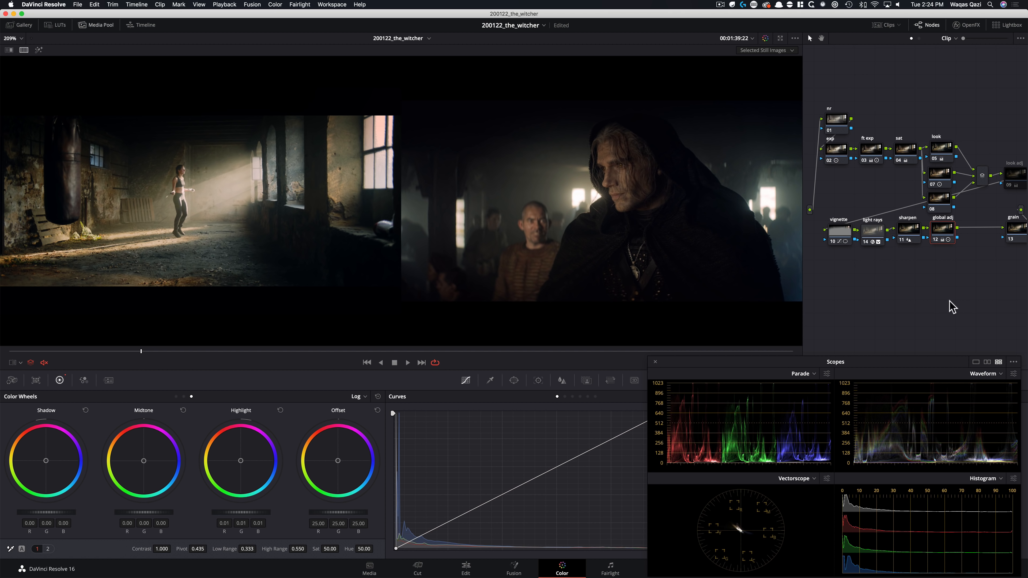
{"action": "key", "text": "super+minus"}
{"action": "key", "text": "super+minus"}
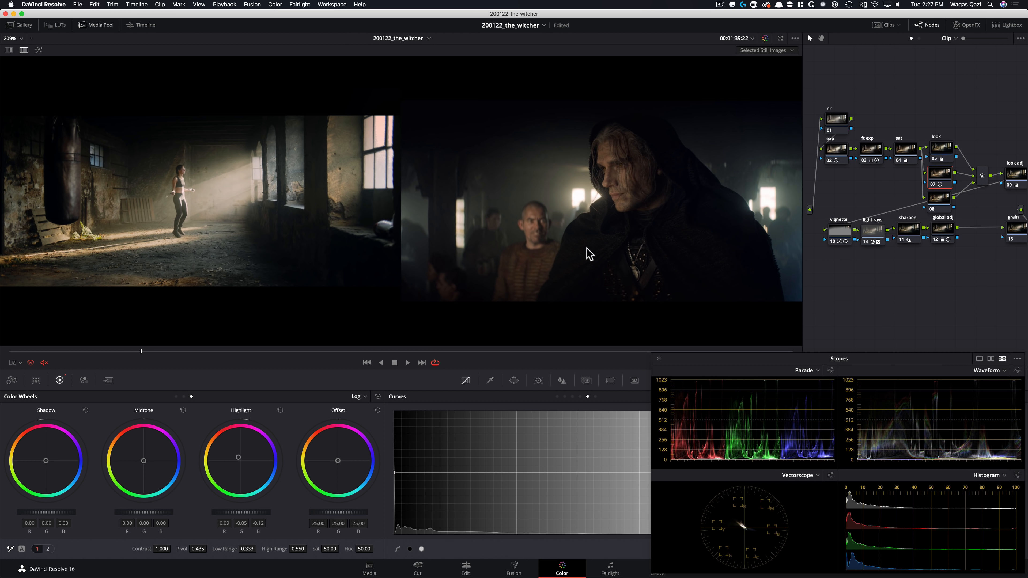
Tint node 08's log highlights with green at 0.03 and blue at -0.03, comparing the split-screen view with and without the node.
{"action": "left_click", "coordinate": [938, 204]}
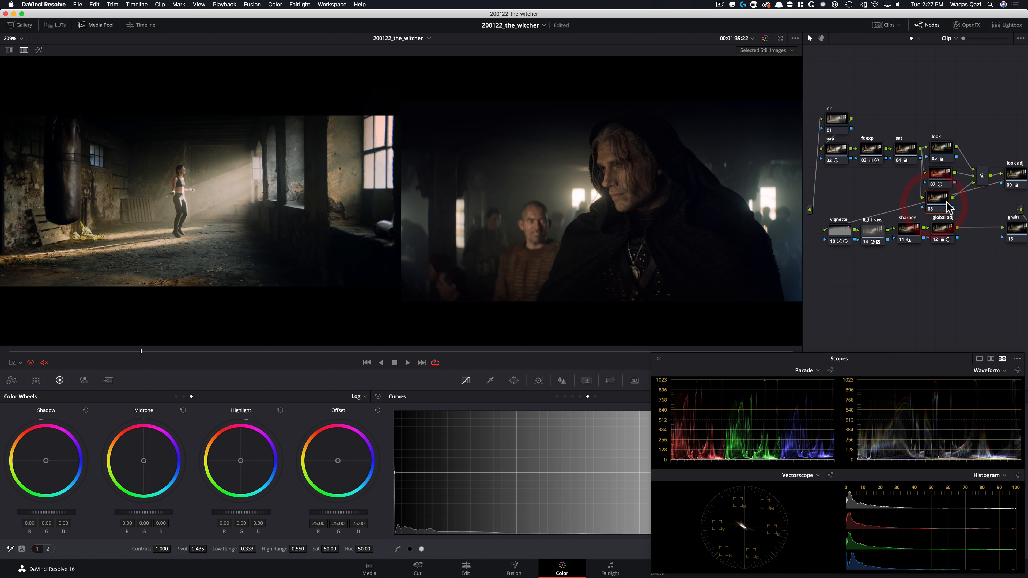
{"action": "left_click_drag", "start_coordinate": [950, 202], "coordinate": [945, 202]}
{"action": "key", "text": "alt+z"}
{"action": "key", "text": "alt+z"}
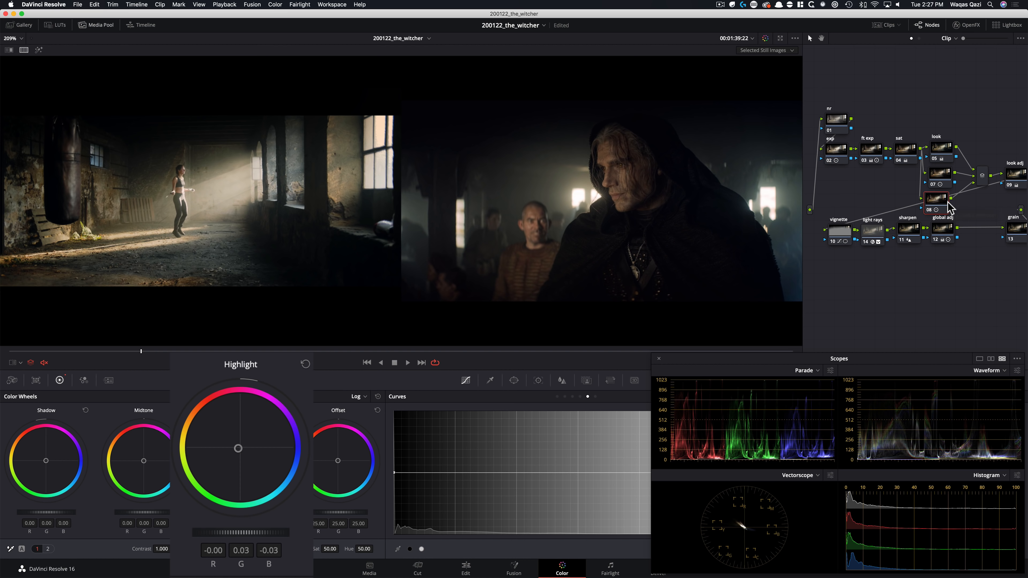
{"action": "key", "text": "super+minus"}
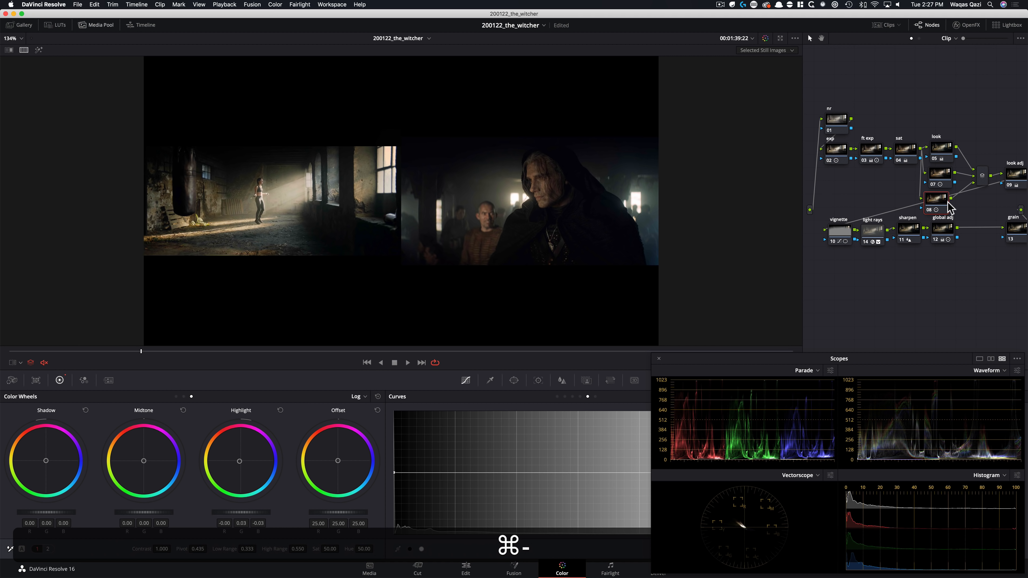
{"action": "key", "text": "super+equal"}
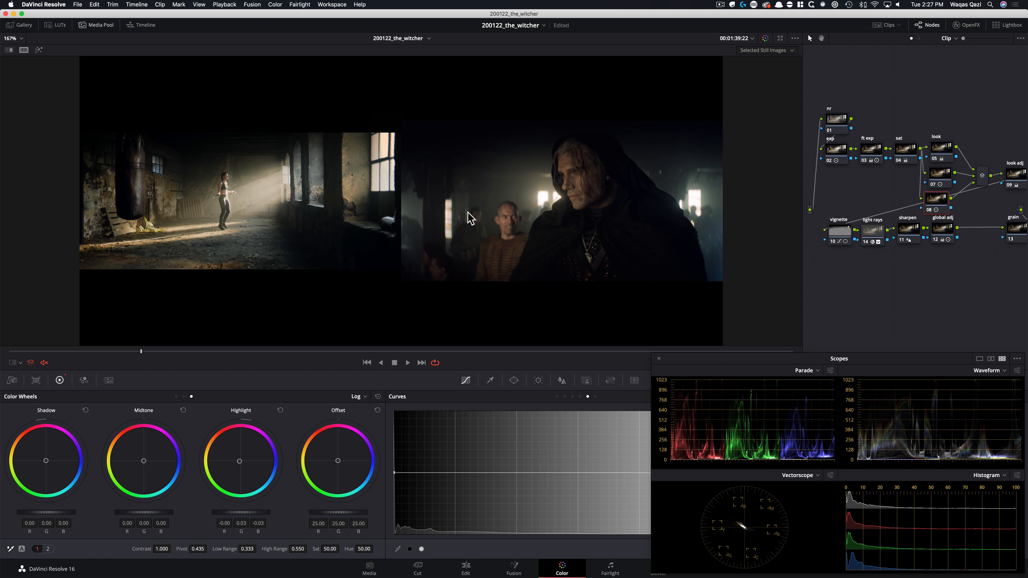
{"action": "key", "text": "super+d"}
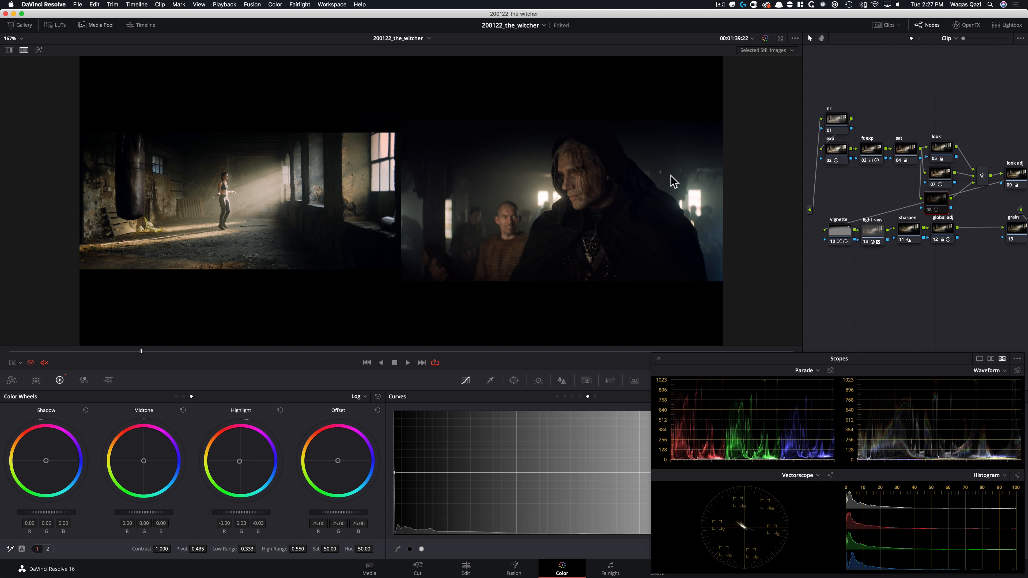
{"action": "key", "text": "super+d"}
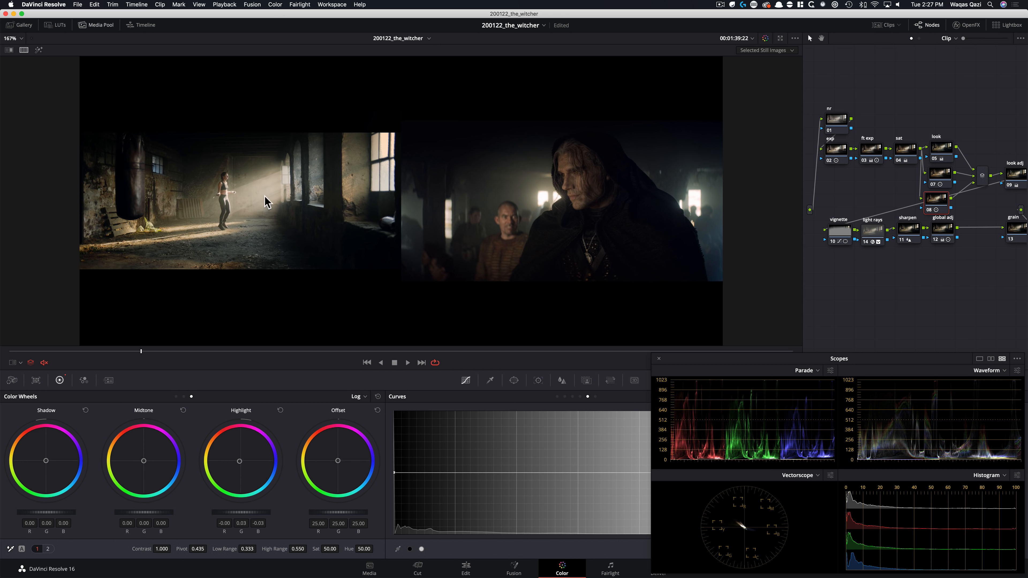
Check the image with and without node 08's tint, and shift node 08 slightly in the node graph.
{"action": "key", "text": "super+d"}
{"action": "scroll", "coordinate": [481, 187], "scroll_direction": "up", "scroll_amount": 1}
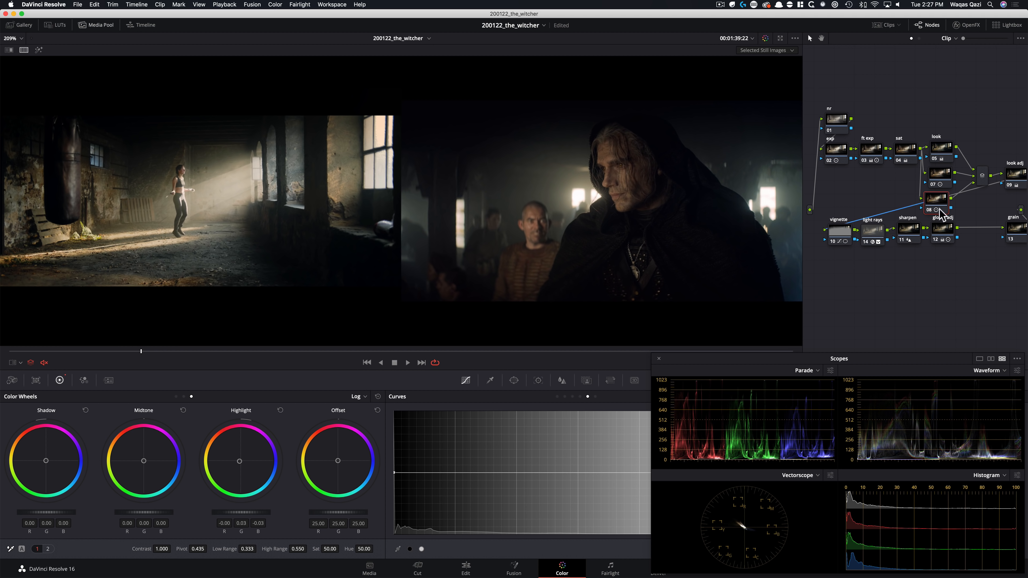
{"action": "left_click_drag", "start_coordinate": [935, 202], "coordinate": [939, 201]}
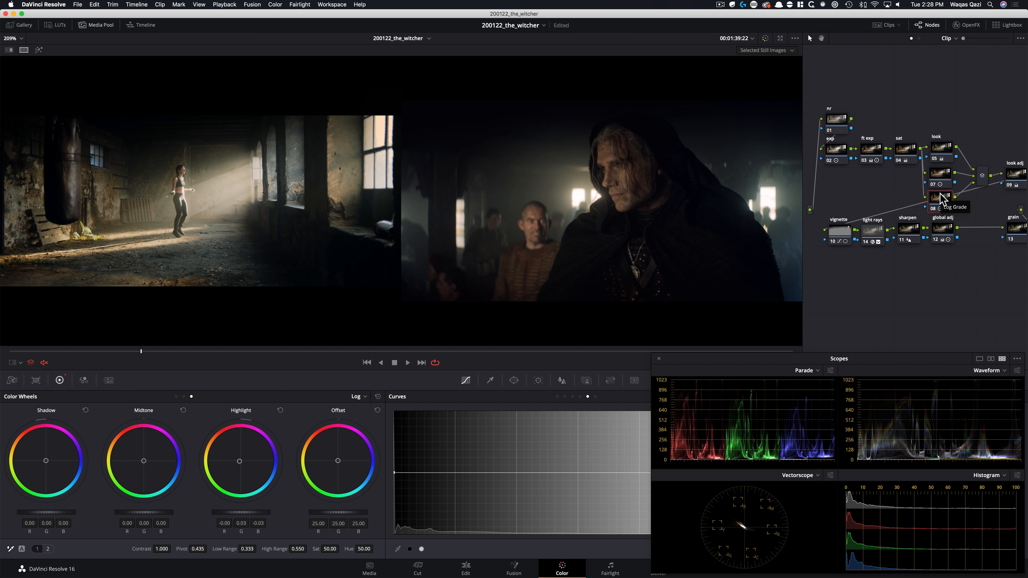
Raise the saturation of the red hues to 1.24 in node 08 with the Hue Vs Sat curve.
{"action": "left_click_drag", "start_coordinate": [697, 359], "coordinate": [698, 175]}
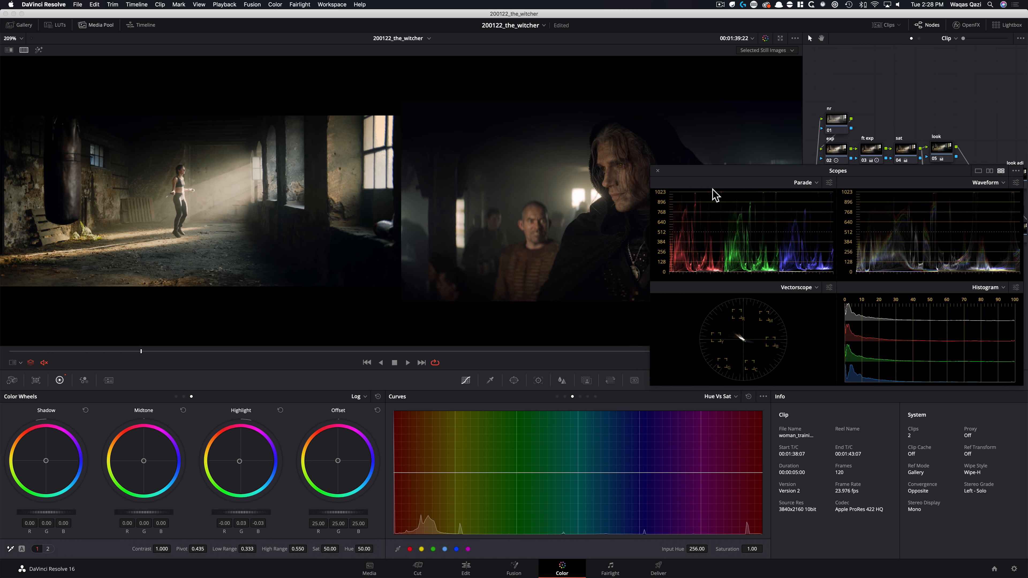
{"action": "left_click_drag", "start_coordinate": [147, 248], "coordinate": [173, 240]}
{"action": "left_click_drag", "start_coordinate": [624, 182], "coordinate": [625, 183]}
{"action": "key", "text": "super+z"}
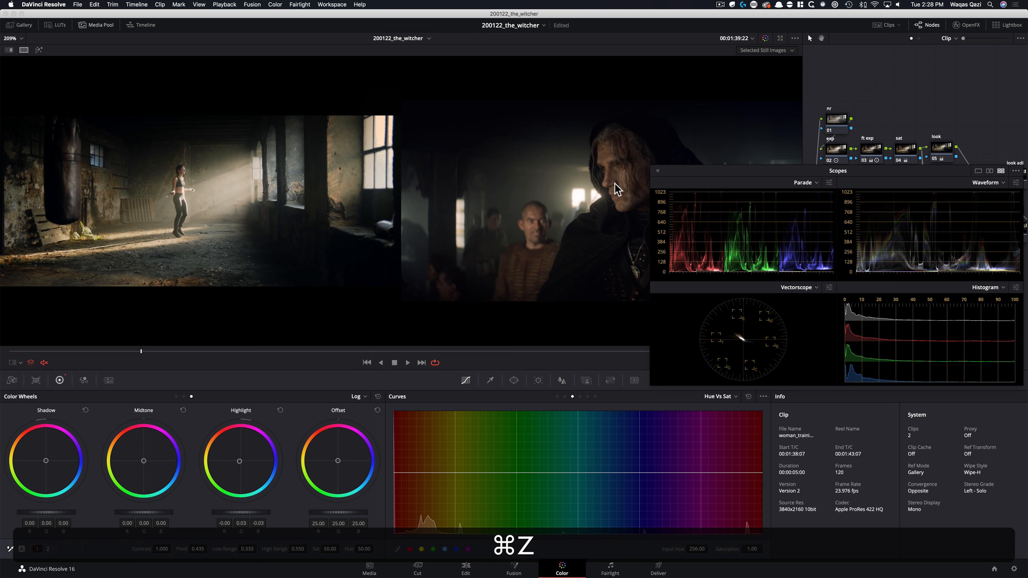
{"action": "key", "text": "shift+super+z"}
{"action": "key", "text": "super+d"}
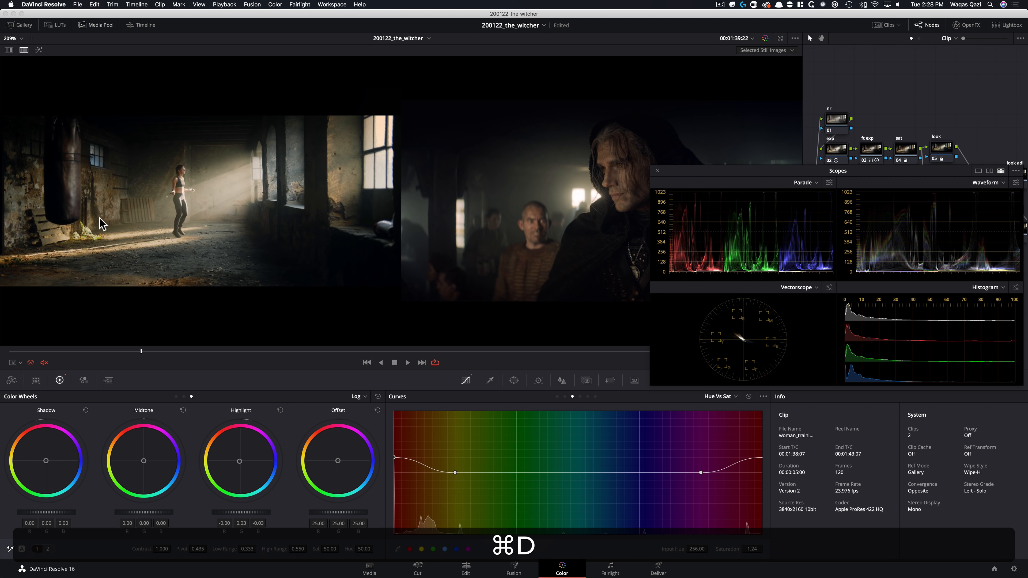
Compare the clip with and without node 08 against the reference still, moving the scopes off the picture.
{"action": "key", "text": "super+d"}
{"action": "key", "text": "super+d"}
{"action": "key", "text": "super+d"}
{"action": "key", "text": "super+d"}
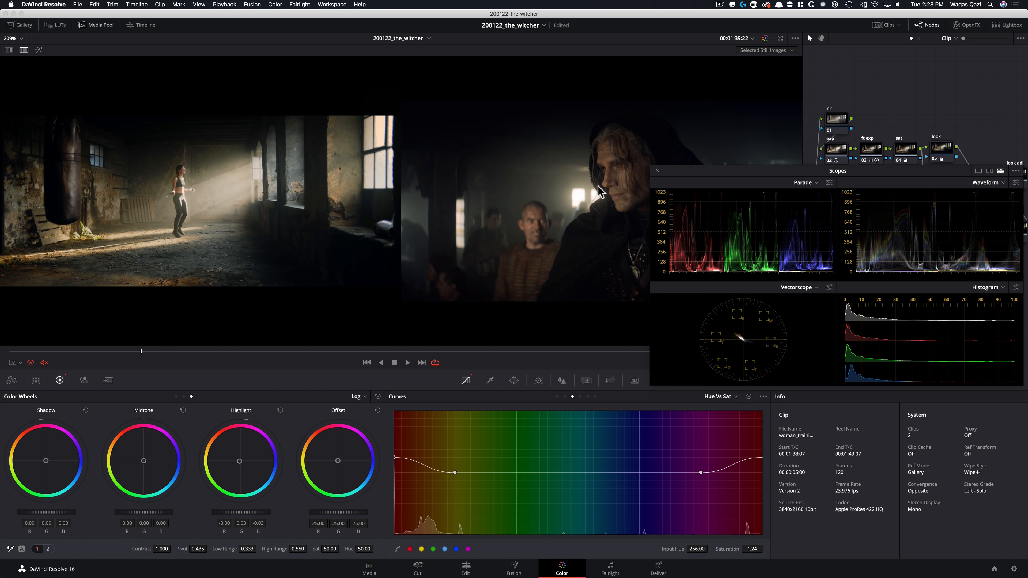
{"action": "key", "text": "super"}
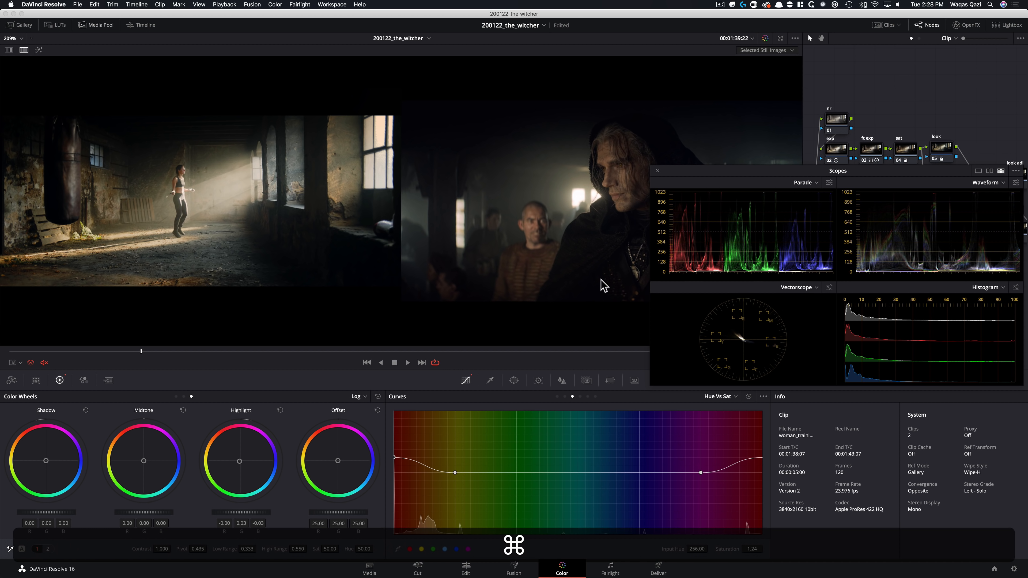
{"action": "left_click_drag", "start_coordinate": [751, 174], "coordinate": [750, 360]}
{"action": "key", "text": "super+d"}
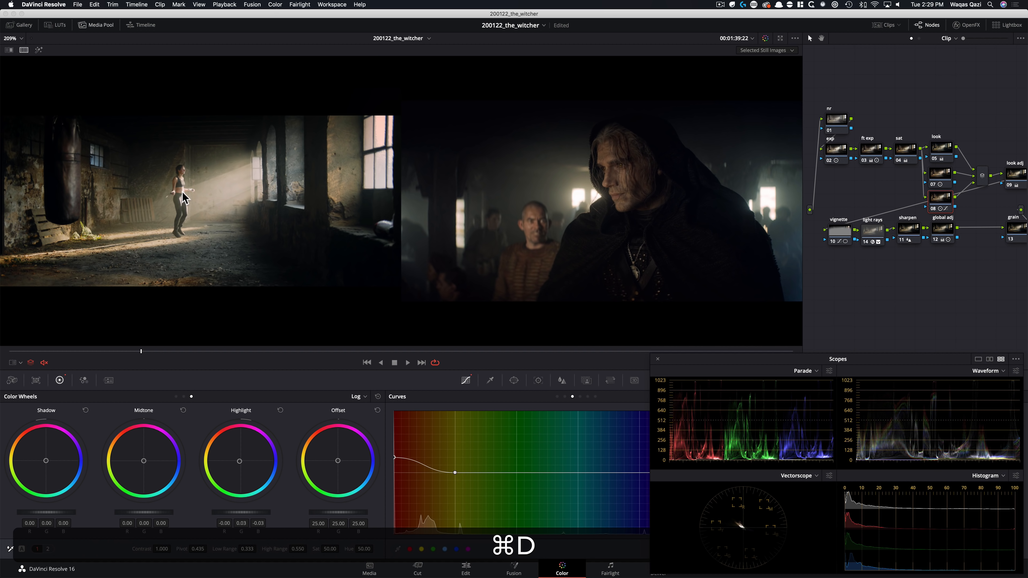
Search the effects library for "gra" and apply Film Grain to the grain node.
{"action": "scroll", "coordinate": [36, 265], "scroll_direction": "down", "scroll_amount": 3}
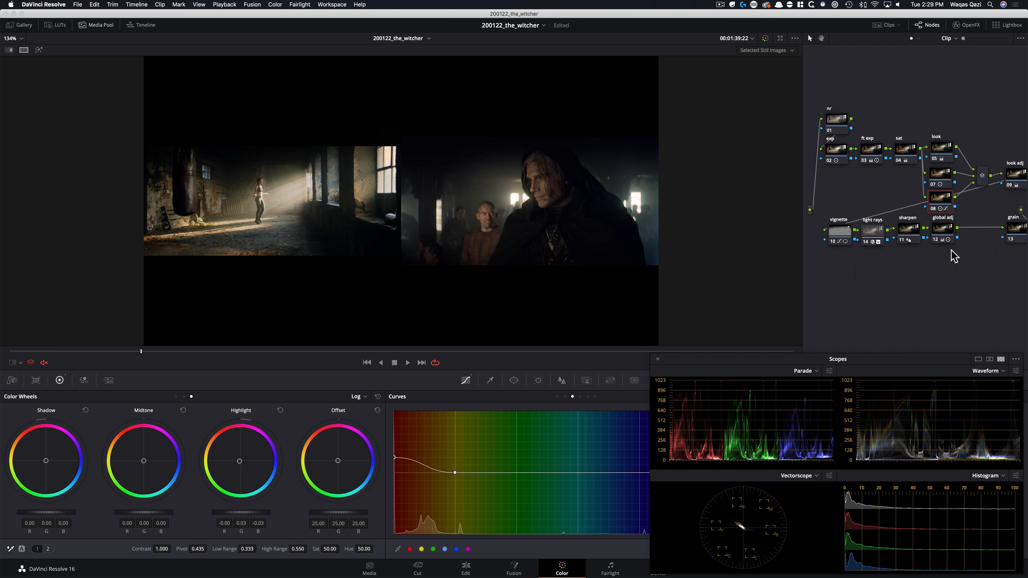
{"action": "left_click", "coordinate": [1008, 237]}
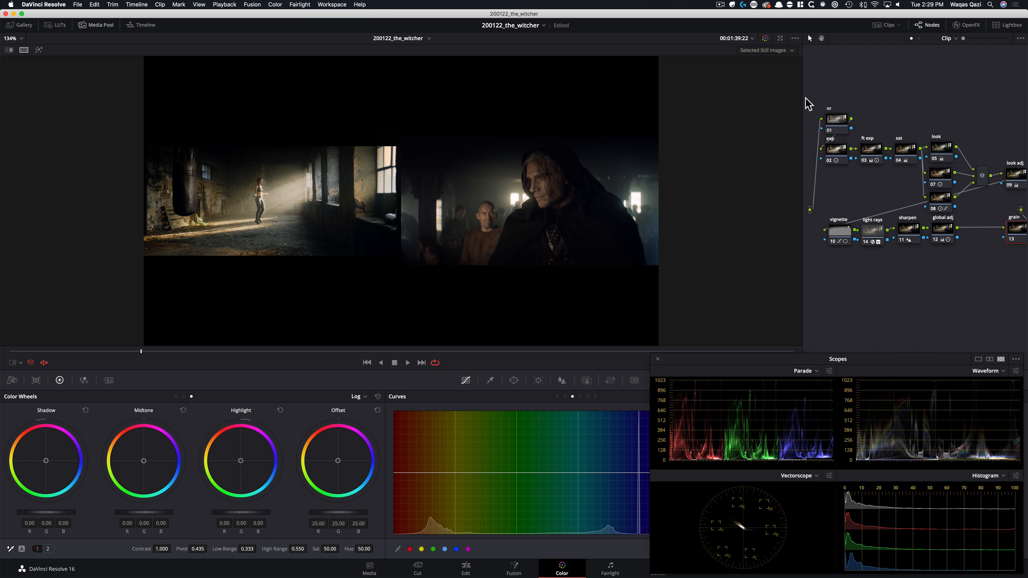
{"action": "left_click", "coordinate": [963, 26]}
{"action": "left_click", "coordinate": [891, 55]}
{"action": "key", "text": "cmd+a"}
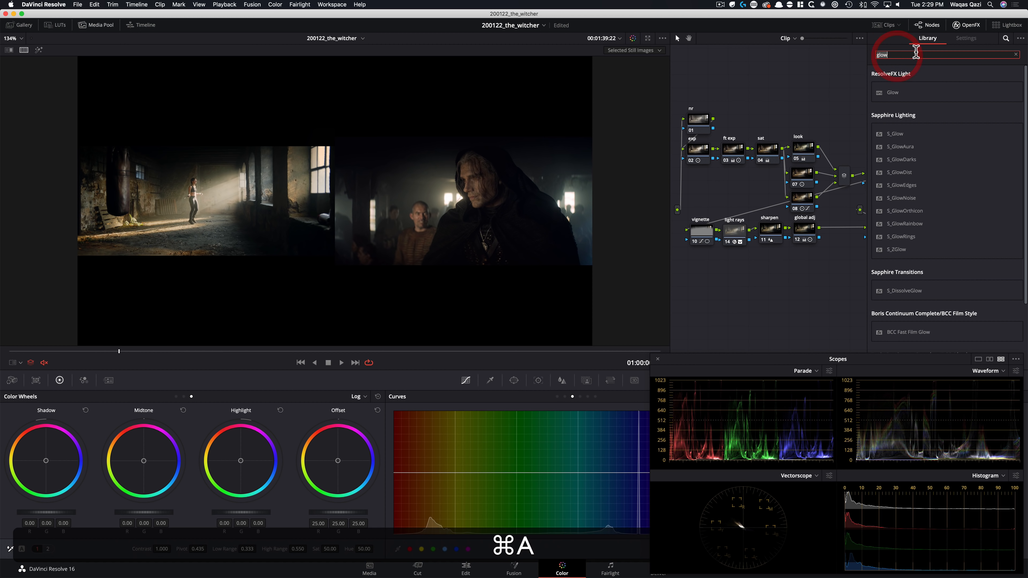
{"action": "left_click", "coordinate": [931, 53]}
{"action": "type", "text": "g a"}
{"action": "key", "text": "cmd+a"}
{"action": "type", "text": "gra"}
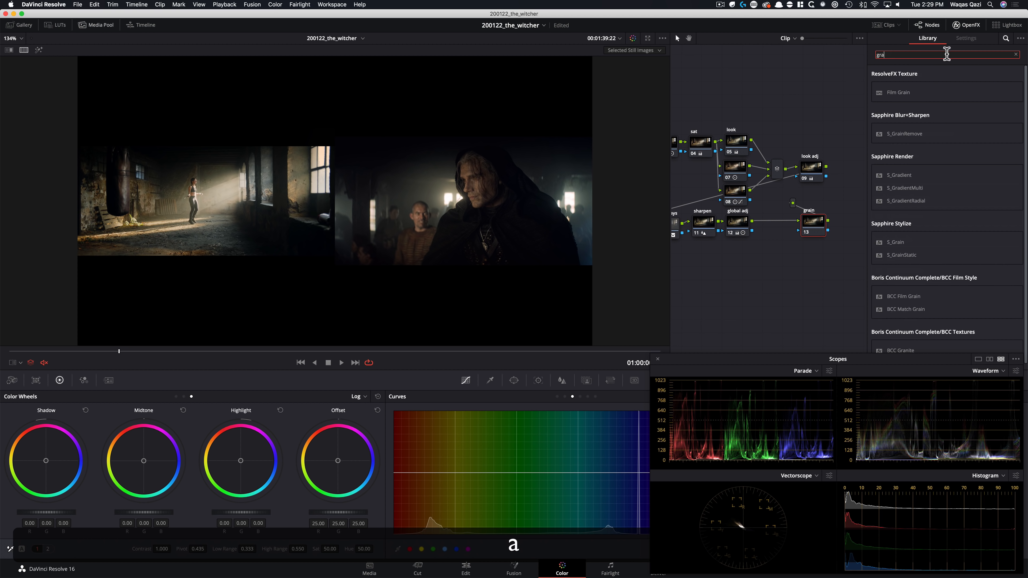
{"action": "left_click_drag", "start_coordinate": [901, 93], "coordinate": [808, 221]}
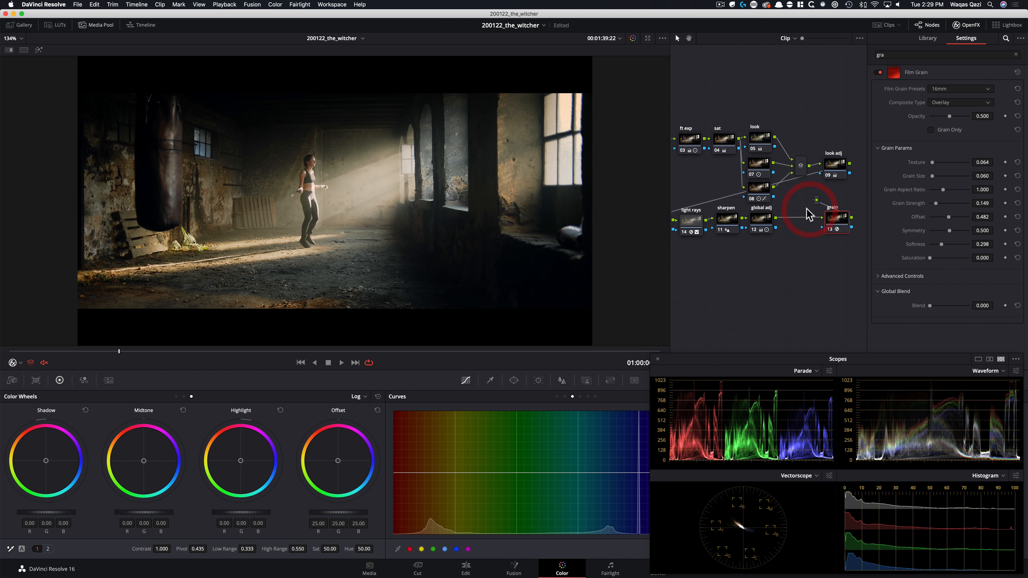
Choose the 35mm 400T film grain preset and adjust its grain strength to 0.572 and texture to 0.683.
{"action": "left_click", "coordinate": [956, 90]}
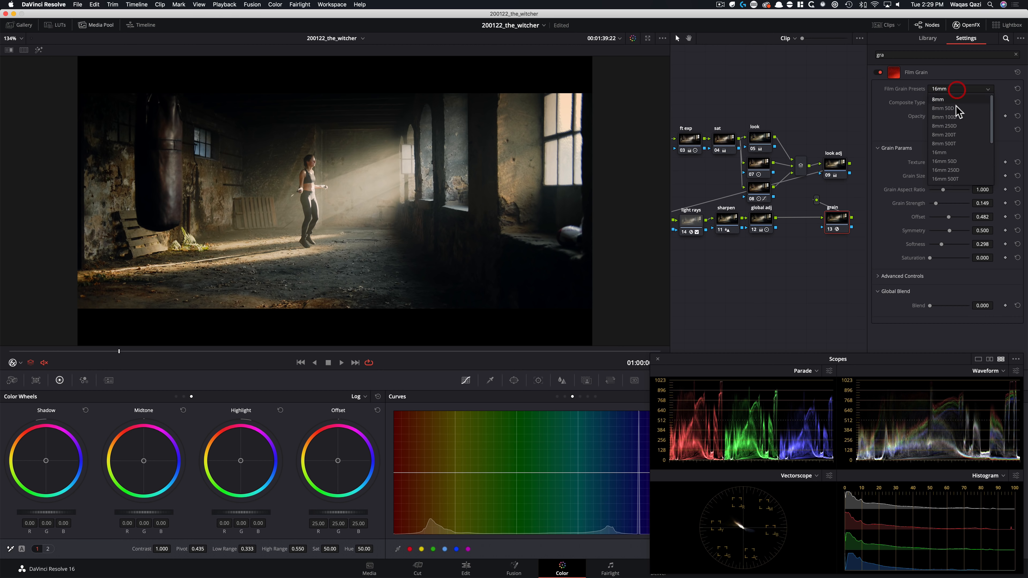
{"action": "left_click", "coordinate": [950, 162]}
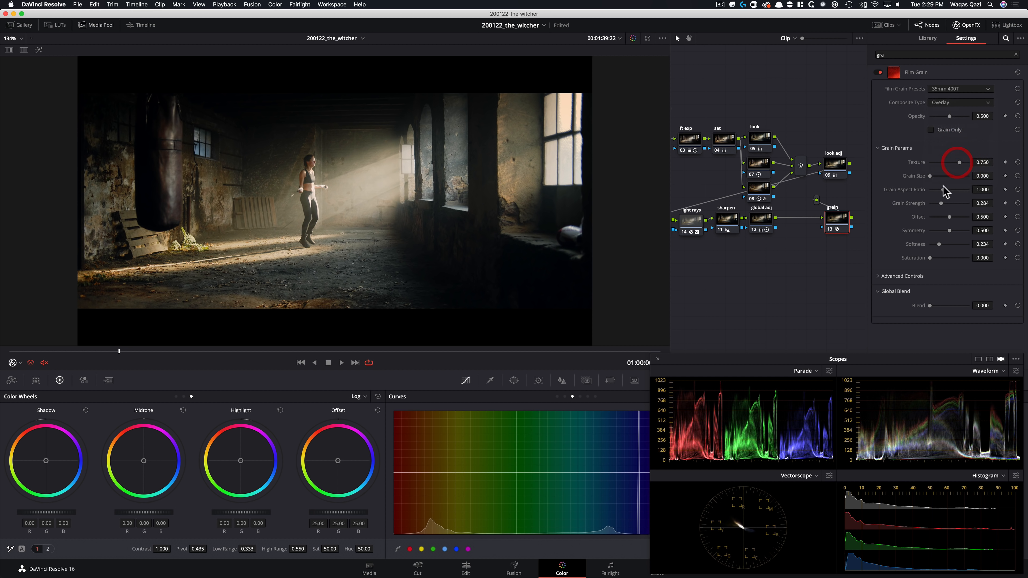
{"action": "left_click_drag", "start_coordinate": [951, 203], "coordinate": [953, 204]}
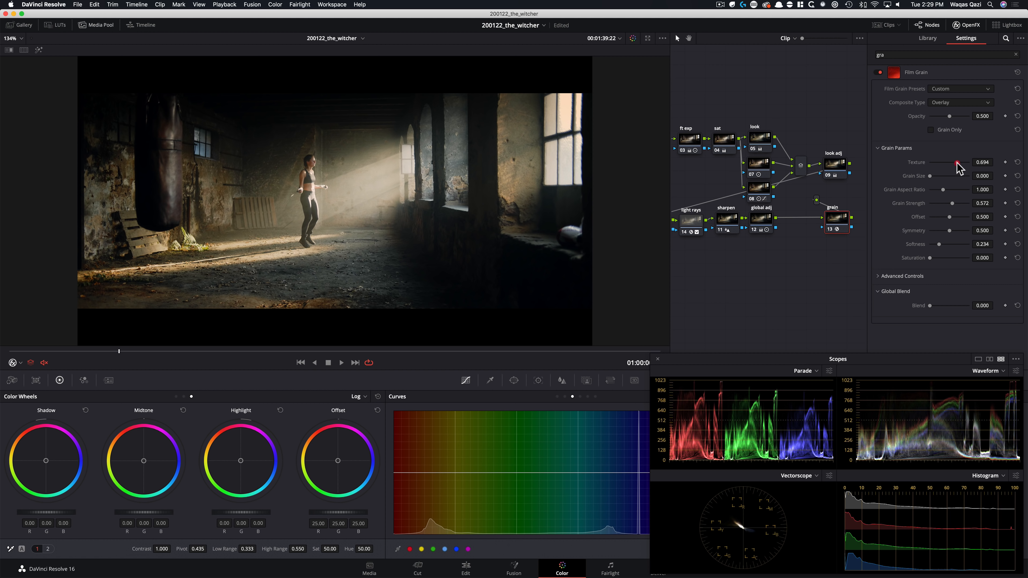
Select the look adj node and compare the graded clip with the Witcher reference still at full frame.
{"action": "key", "text": "shift+f"}
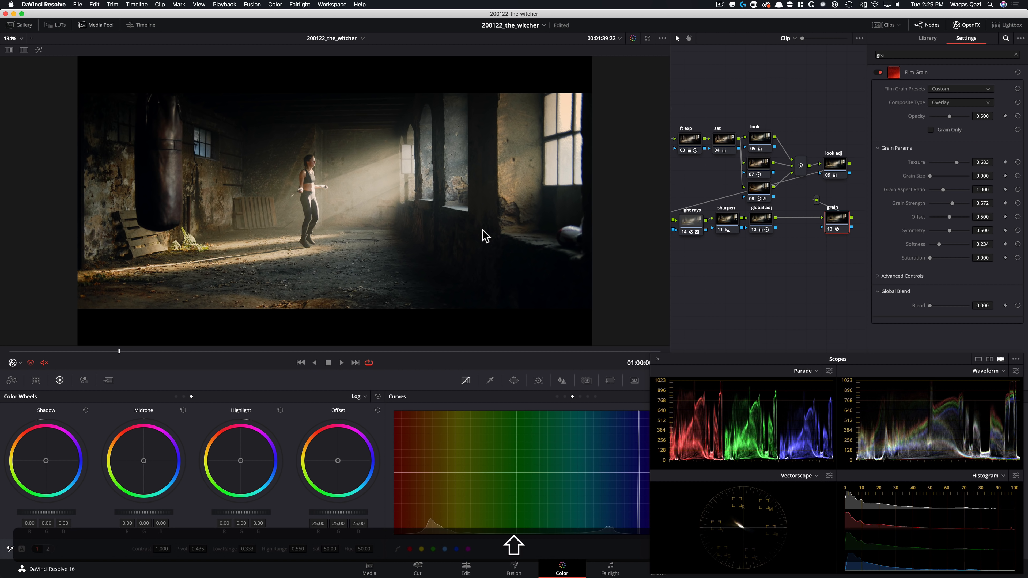
{"action": "key", "text": "shift+f"}
{"action": "key", "text": "shift+super+w"}
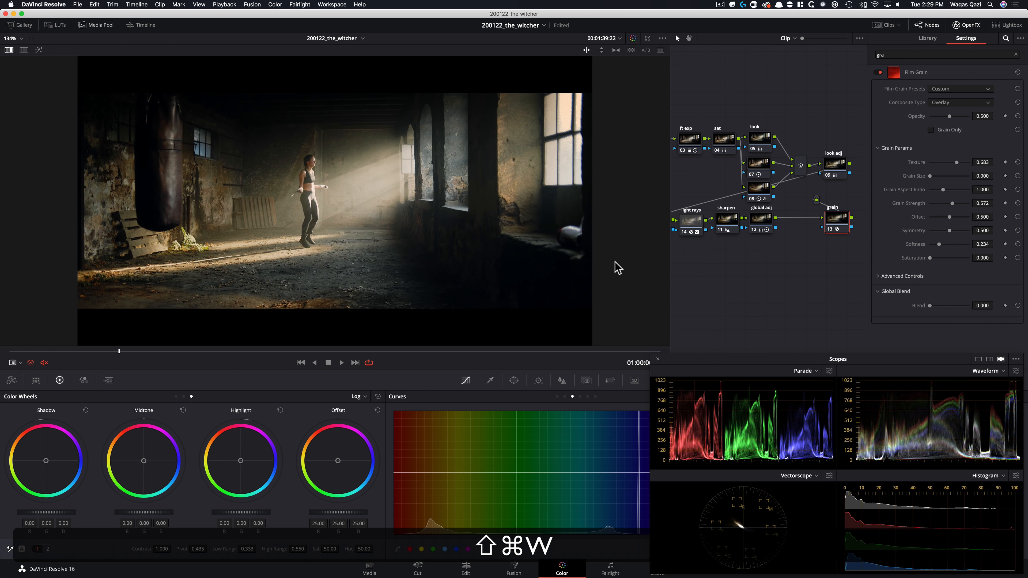
{"action": "key", "text": "super+w"}
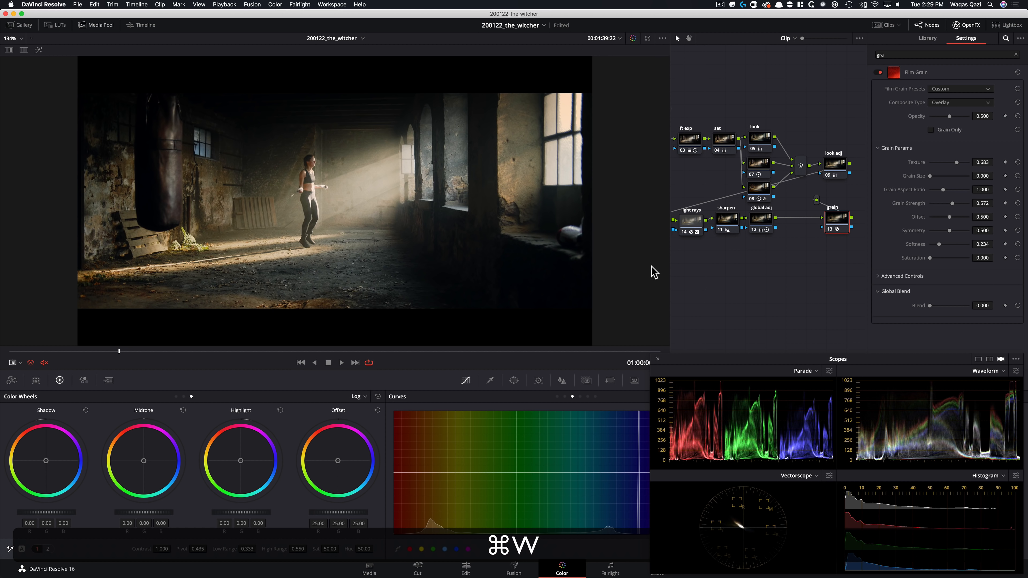
{"action": "key", "text": "super+w"}
{"action": "key", "text": "super+w"}
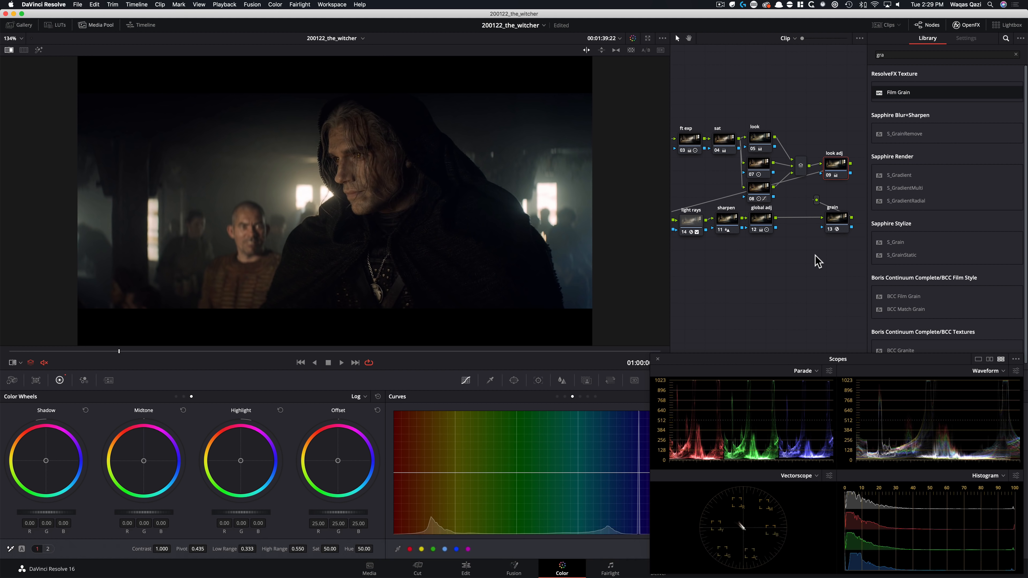
{"action": "key", "text": "super+w"}
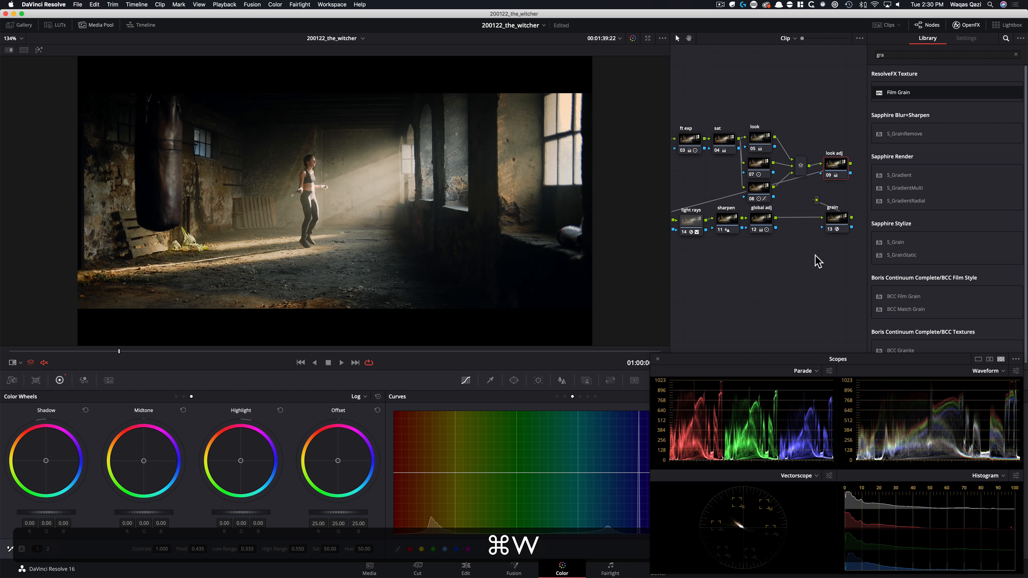
Reduce the look adj node's saturation to 44.93, repeatedly switching between the clip and the reference still.
{"action": "key", "text": "super+w"}
{"action": "key", "text": "super+w"}
{"action": "key", "text": "super+w"}
{"action": "key", "text": "super+w"}
{"action": "key", "text": "super+w"}
{"action": "key", "text": "super+w"}
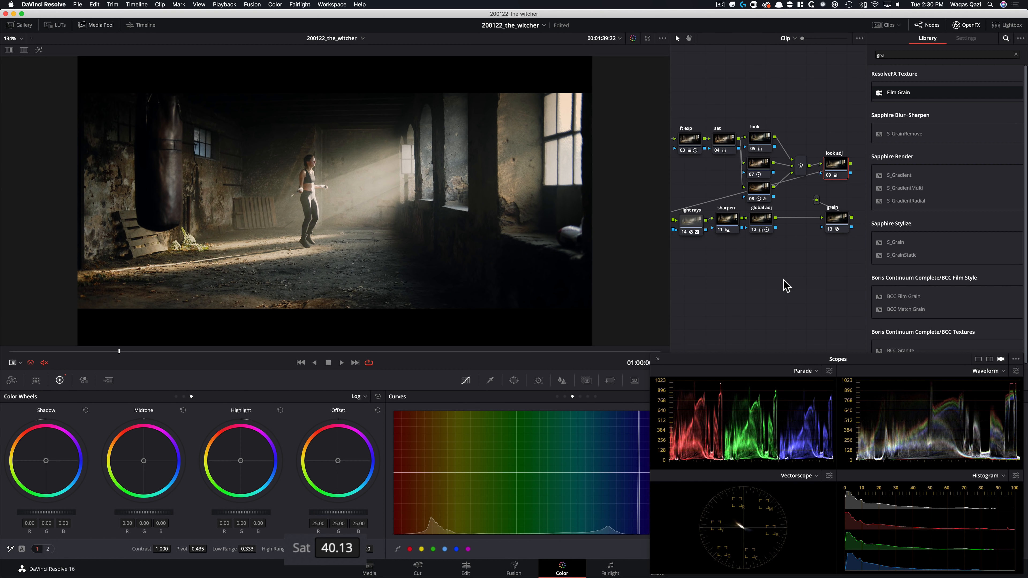
{"action": "key", "text": "super+w"}
{"action": "key", "text": "super+w"}
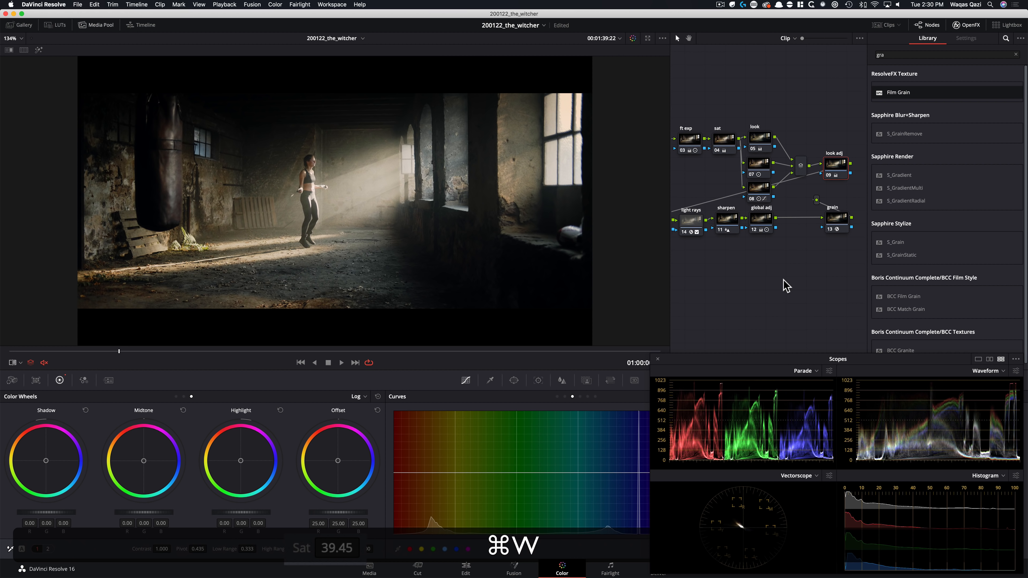
{"action": "key", "text": "super+w"}
{"action": "key", "text": "super+w"}
{"action": "key", "text": "super+w"}
{"action": "key", "text": "super+w"}
{"action": "key", "text": "super+w"}
{"action": "key", "text": "super+w"}
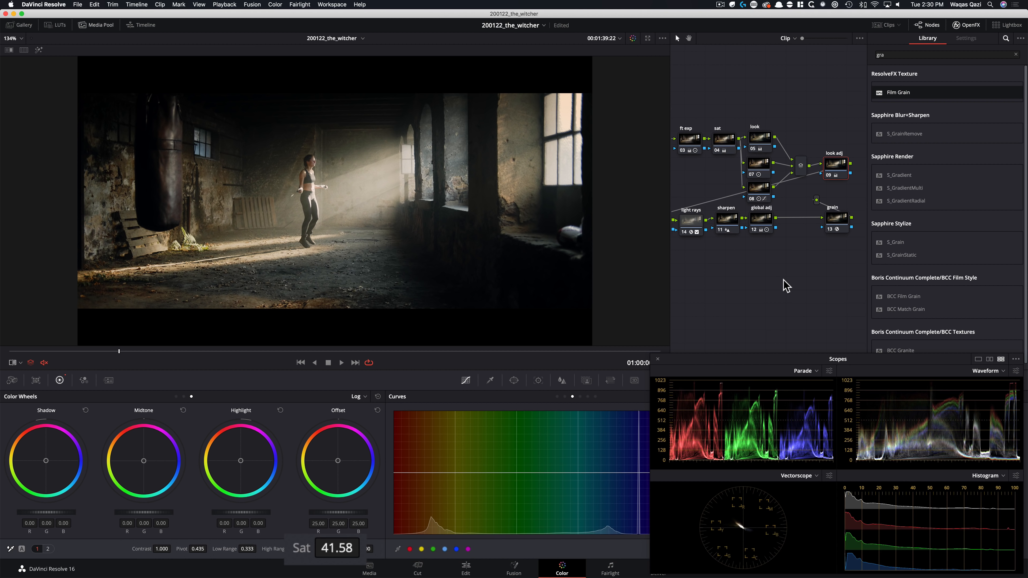
{"action": "key", "text": "super+w"}
{"action": "key", "text": "super+w"}
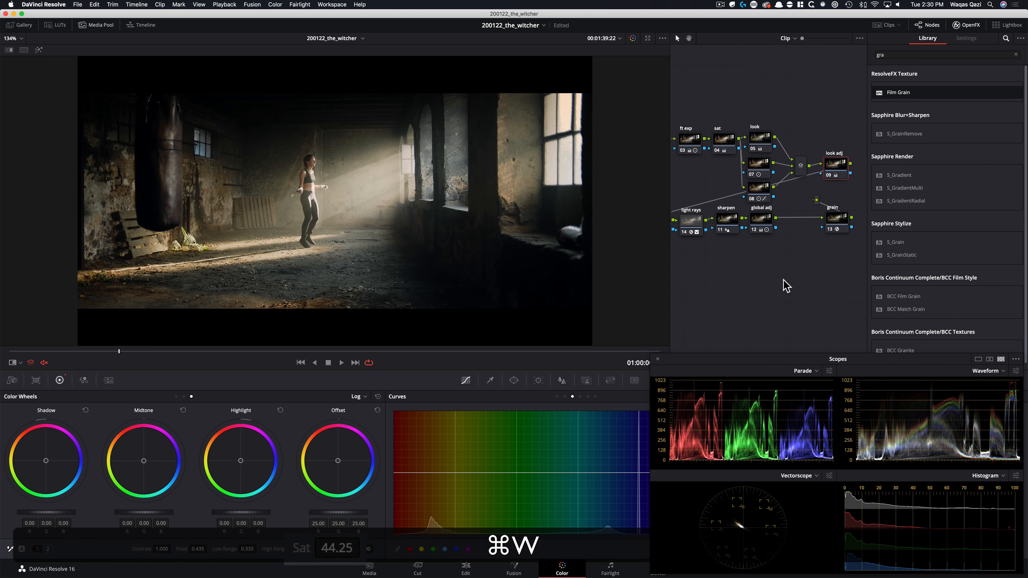
{"action": "key", "text": "super+w"}
{"action": "key", "text": "super+w"}
{"action": "key", "text": "super"}
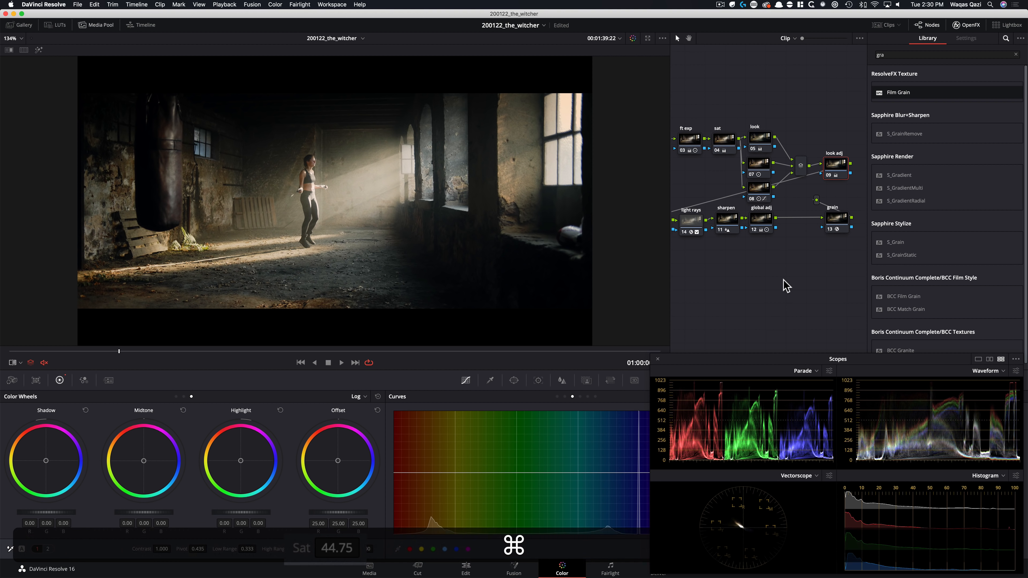
{"action": "key", "text": "super+w"}
{"action": "key", "text": "super+w"}
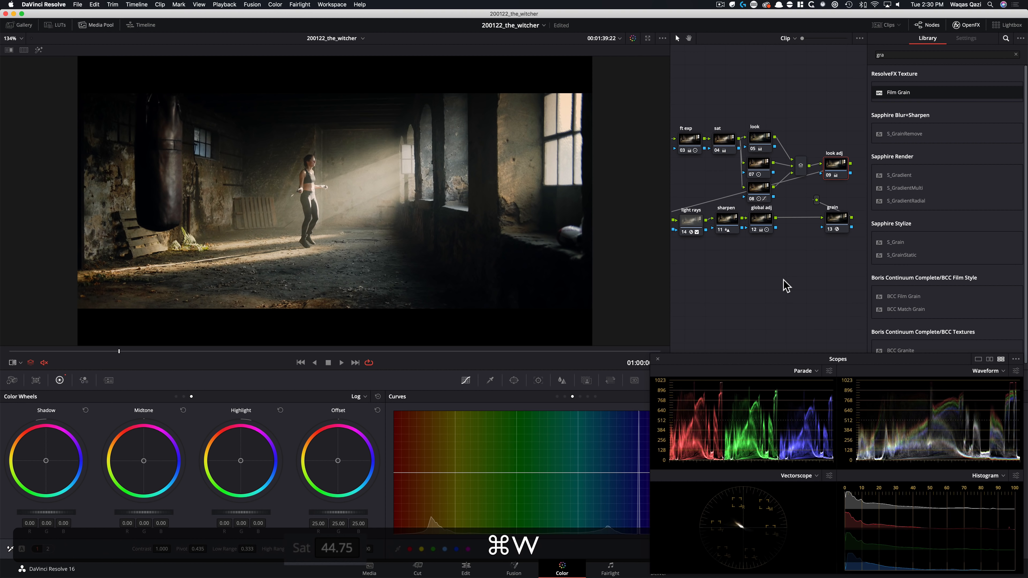
{"action": "key", "text": "super+w"}
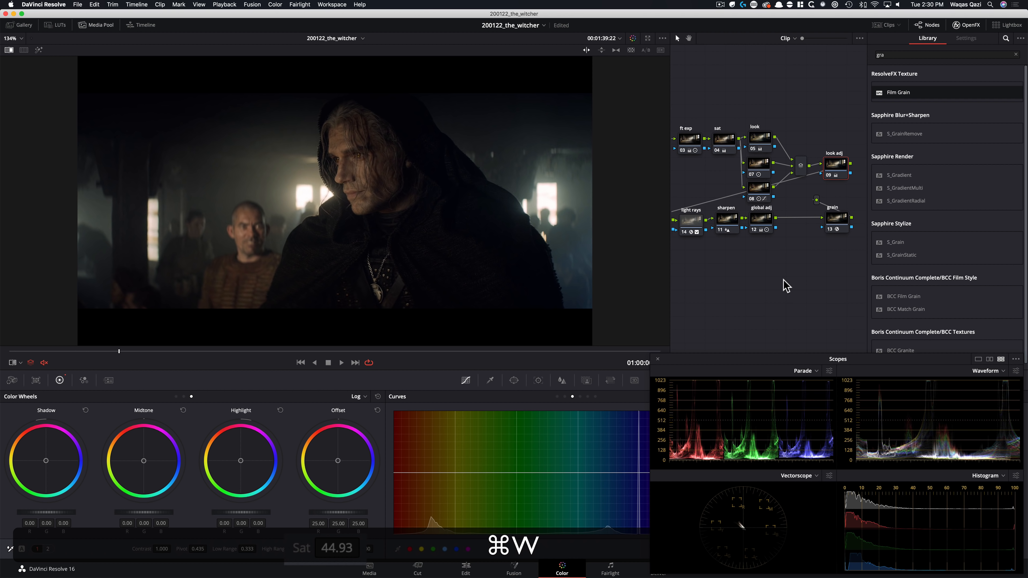
{"action": "key", "text": "super+w"}
Compare the clip with the reference still in full-frame and split-screen views, with and without the look adj node.
{"action": "key", "text": "alt+super+w"}
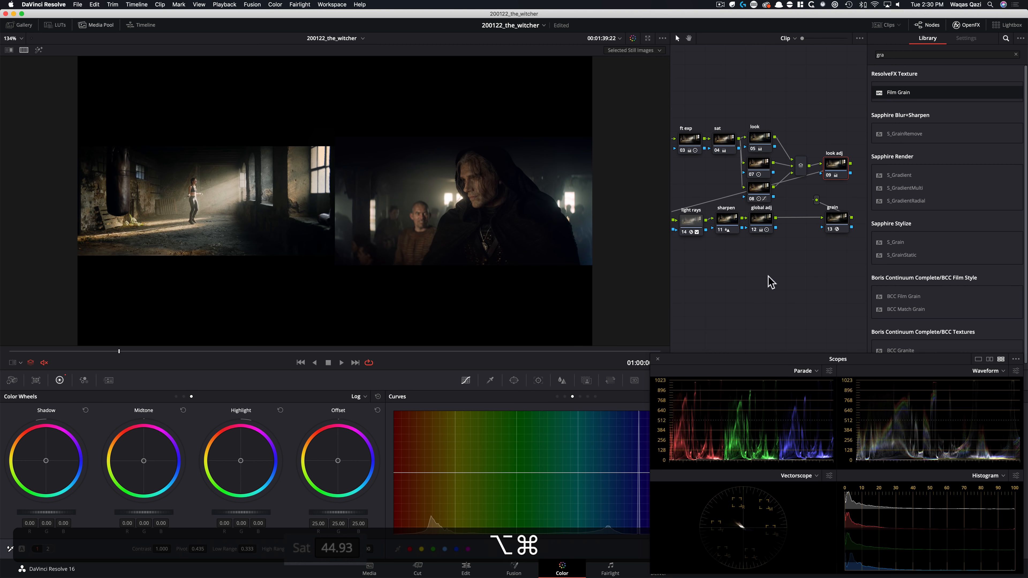
{"action": "key", "text": "super+w"}
{"action": "key", "text": "super+w"}
{"action": "key", "text": "super+w"}
{"action": "key", "text": "super+w"}
{"action": "key", "text": "super+d"}
{"action": "key", "text": "super+d"}
{"action": "key", "text": "super+d"}
{"action": "key", "text": "super+d"}
{"action": "key", "text": "super+d"}
{"action": "key", "text": "super+d"}
{"action": "key", "text": "super+w"}
{"action": "key", "text": "super+w"}
{"action": "key", "text": "alt+super+w"}
{"action": "key", "text": "alt+super+w"}
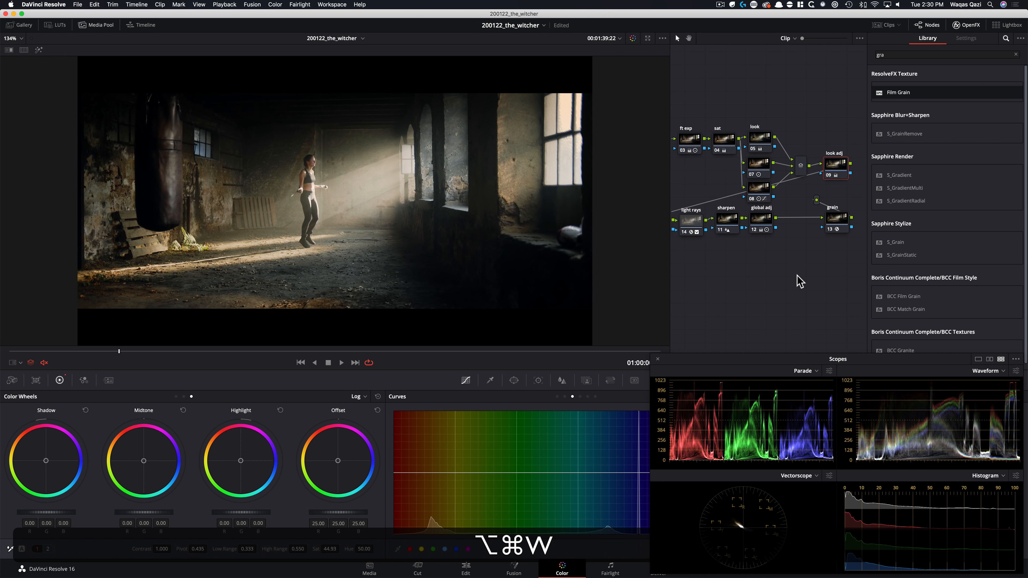
{"action": "key", "text": "super+w"}
{"action": "key", "text": "super+w"}
{"action": "key", "text": "alt+super+w"}
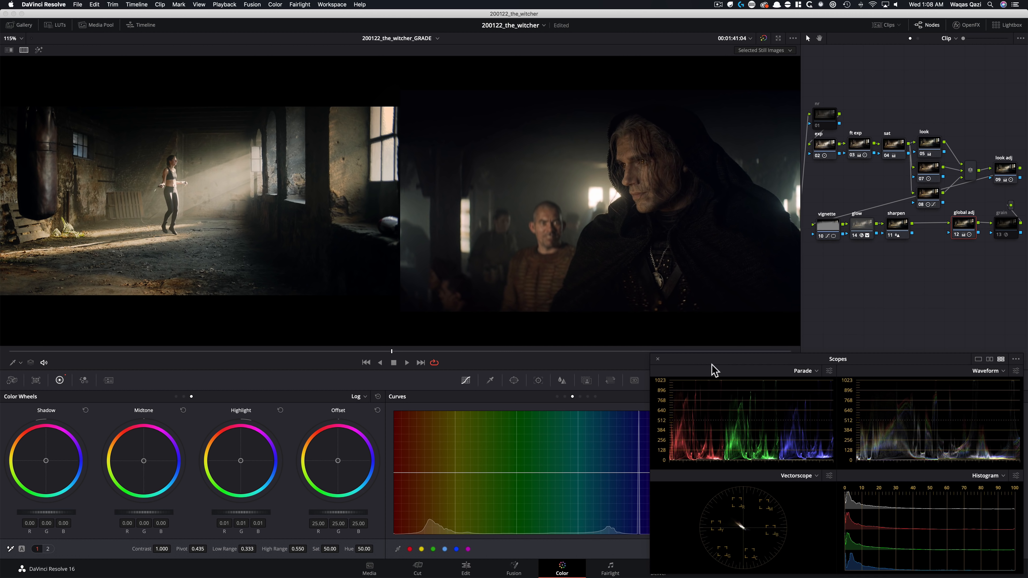
Darken the midtones in the global adj node by lowering the middle of its custom curve, and compare with and without it.
{"action": "left_click_drag", "start_coordinate": [712, 362], "coordinate": [689, 195]}
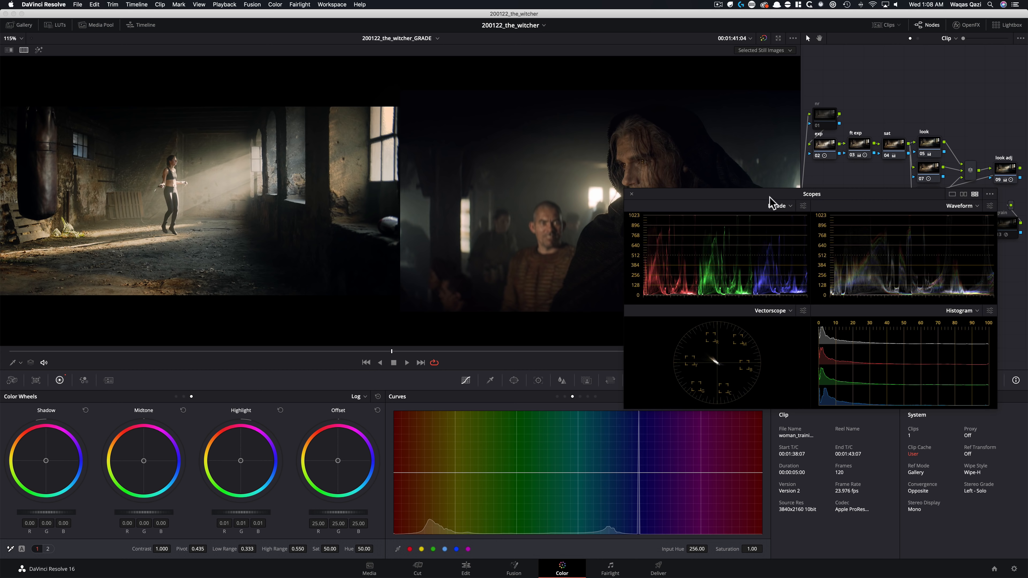
{"action": "left_click_drag", "start_coordinate": [731, 199], "coordinate": [679, 142]}
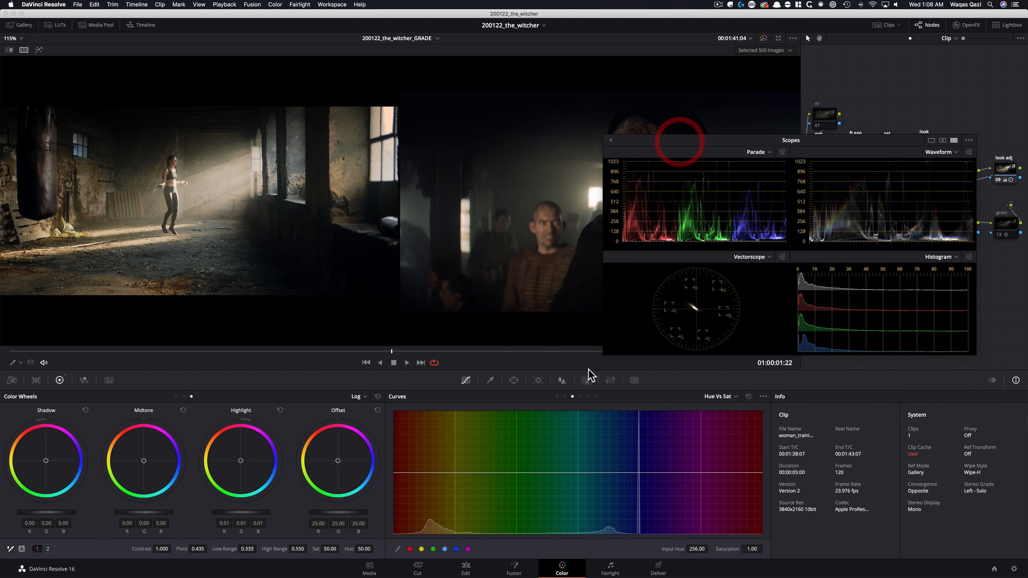
{"action": "left_click", "coordinate": [558, 396]}
{"action": "left_click_drag", "start_coordinate": [687, 147], "coordinate": [785, 178]}
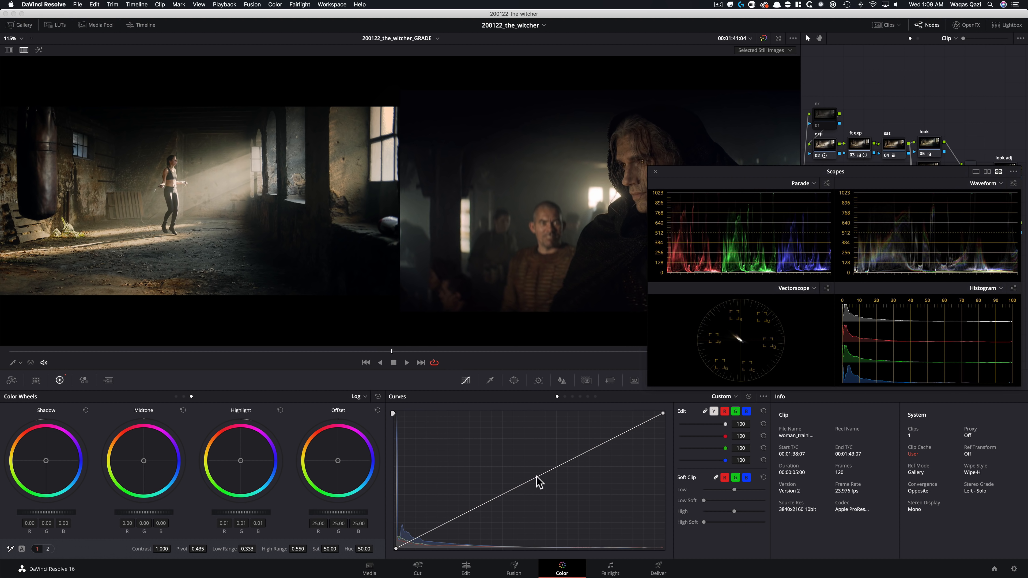
{"action": "left_click_drag", "start_coordinate": [539, 481], "coordinate": [565, 496]}
{"action": "key", "text": "super+d"}
{"action": "key", "text": "super+d"}
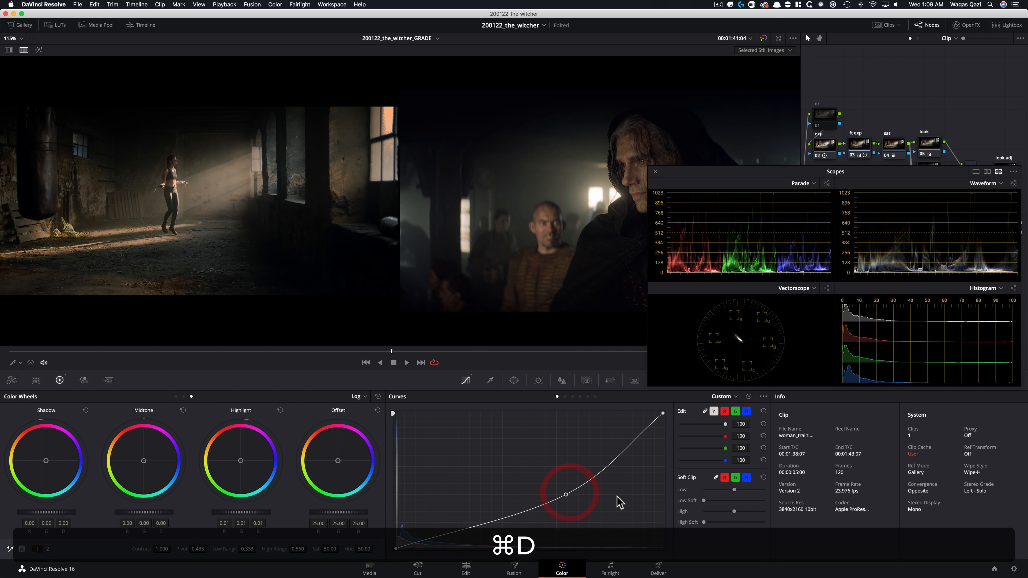
Compare the clip with and without the global adj node beside the reference still, and raise the node's log highlights to 0.08.
{"action": "left_click_drag", "start_coordinate": [701, 177], "coordinate": [693, 360]}
{"action": "key", "text": "super+d"}
{"action": "key", "text": "super+d"}
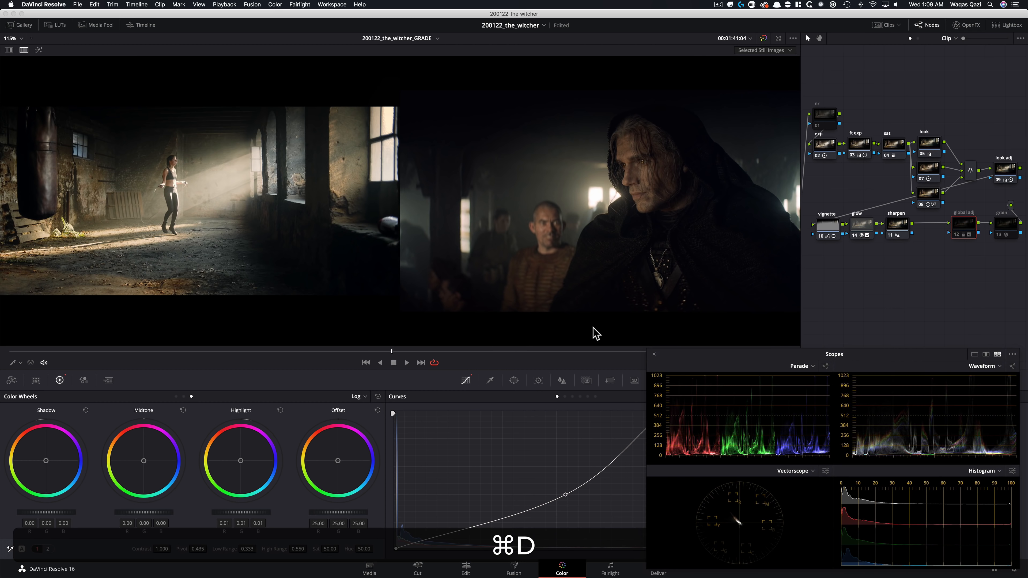
{"action": "key", "text": "super+d"}
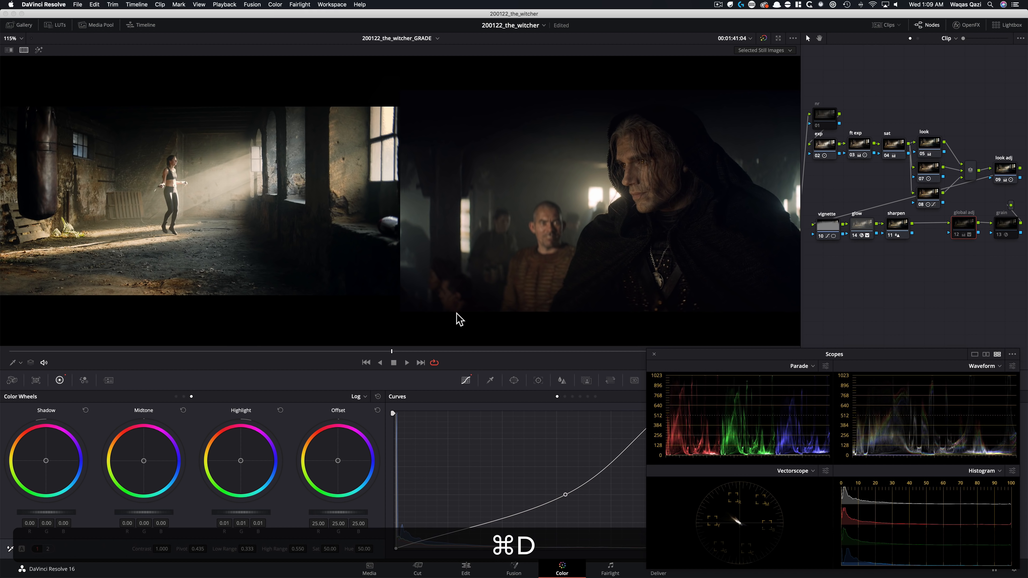
{"action": "key", "text": "super+d"}
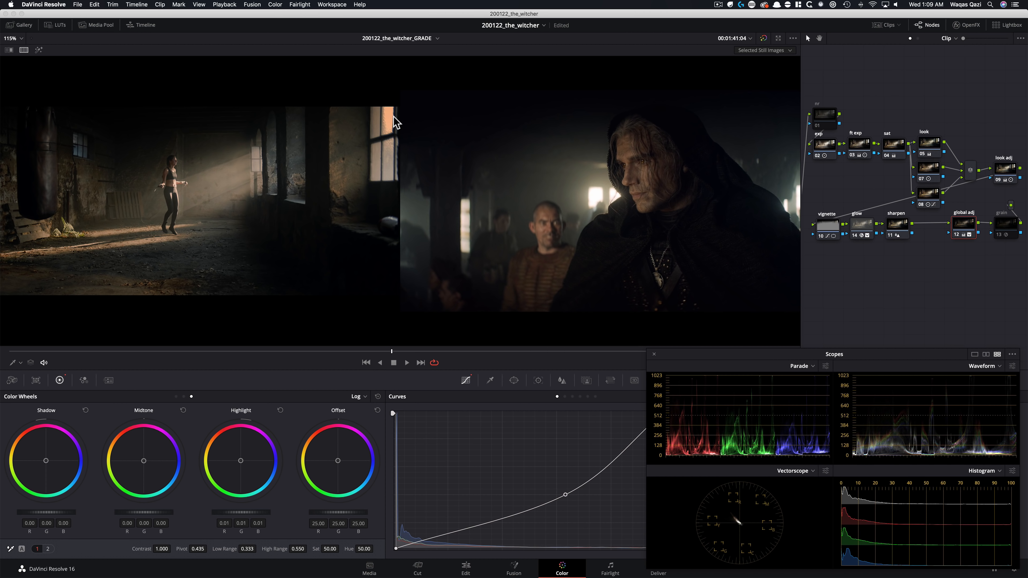
{"action": "key", "text": "super+d"}
{"action": "key", "text": "super+d"}
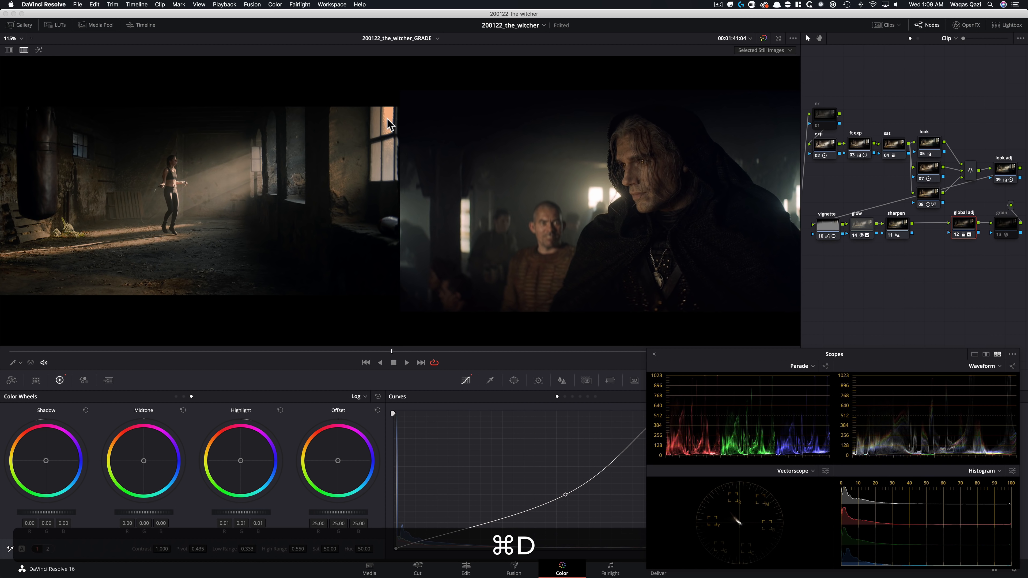
{"action": "key", "text": "super+d"}
{"action": "key", "text": "super+d"}
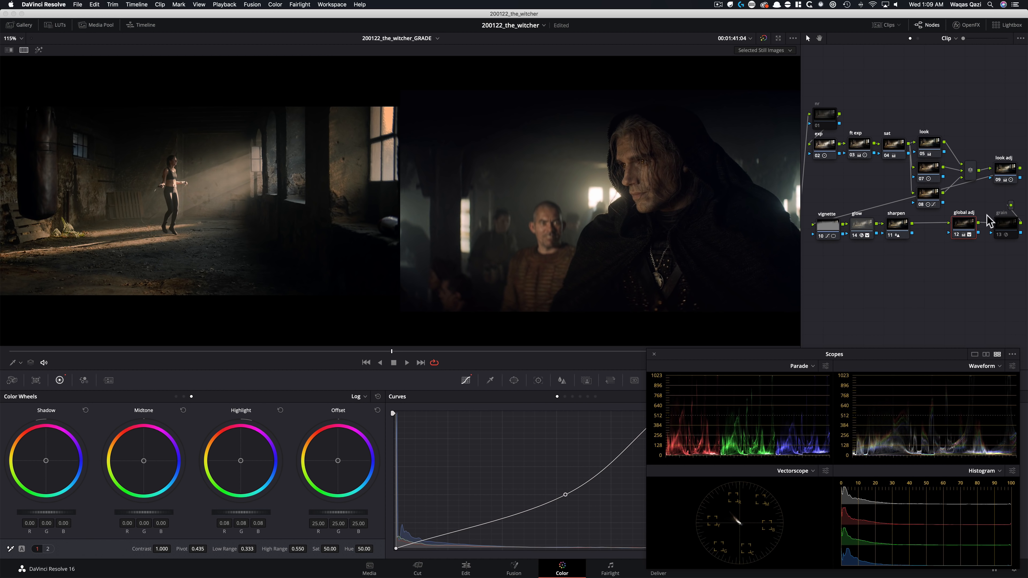
In the look adj node, unlink the custom curve channels, slightly lower the red curve's white end, and set the log highlights to 0.05, 0.01, 0.02.
{"action": "left_click", "coordinate": [998, 172]}
{"action": "left_click_drag", "start_coordinate": [764, 350], "coordinate": [758, 171]}
{"action": "left_click", "coordinate": [706, 411]}
{"action": "left_click_drag", "start_coordinate": [710, 170], "coordinate": [688, 292]}
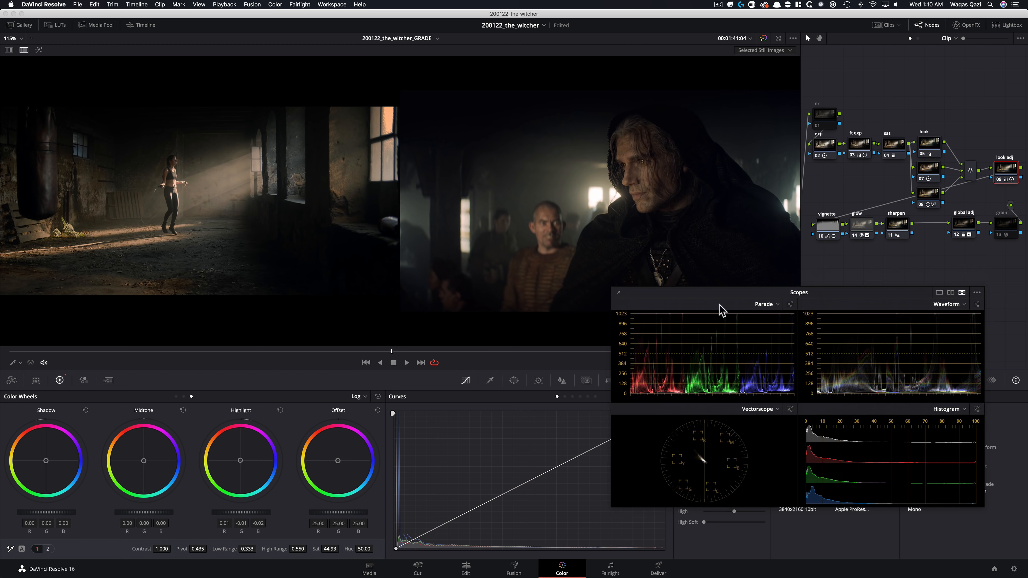
{"action": "left_click_drag", "start_coordinate": [715, 296], "coordinate": [751, 174]}
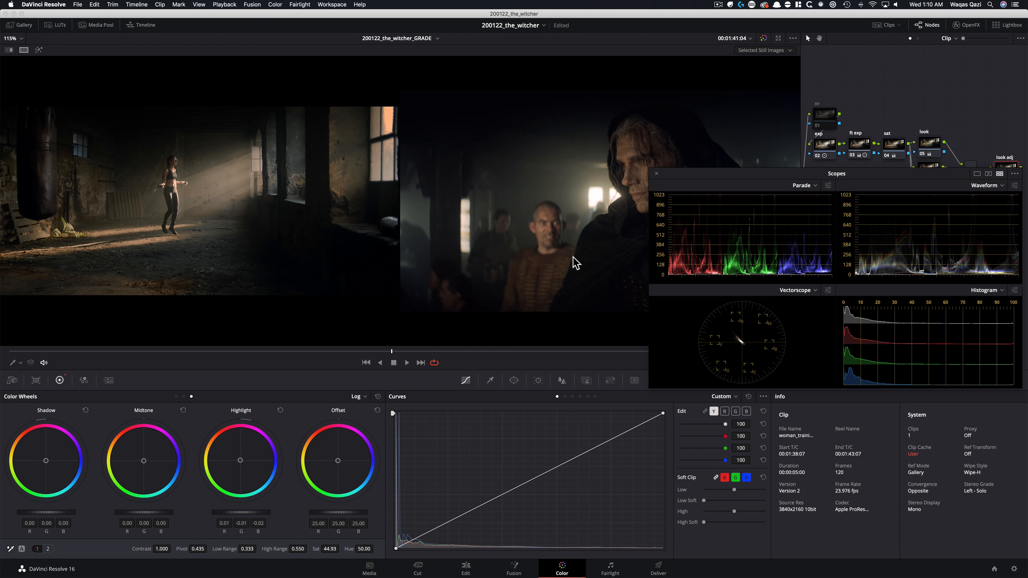
{"action": "left_click", "coordinate": [725, 411]}
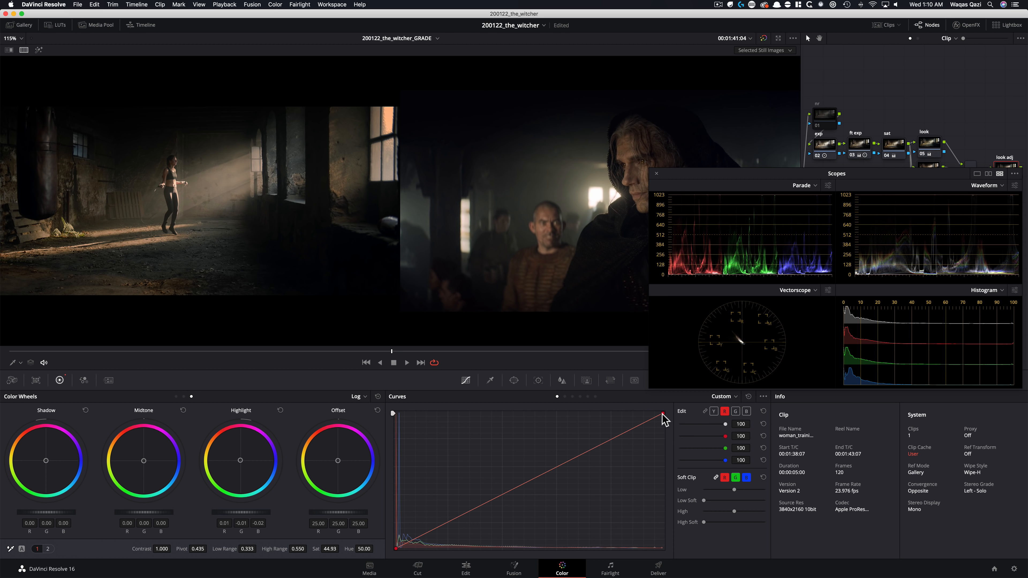
{"action": "left_click_drag", "start_coordinate": [664, 413], "coordinate": [666, 416]}
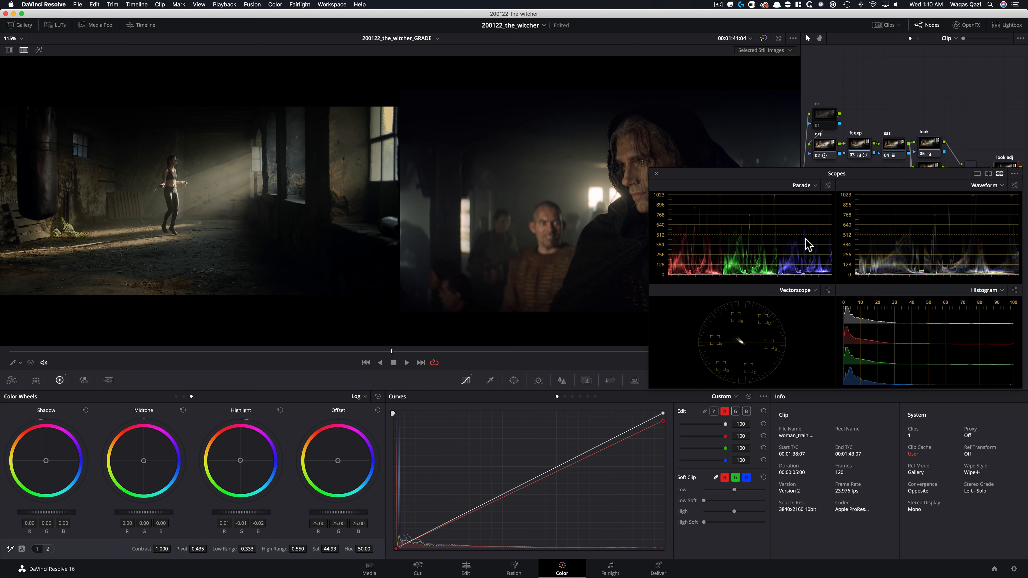
{"action": "left_click_drag", "start_coordinate": [741, 175], "coordinate": [742, 346]}
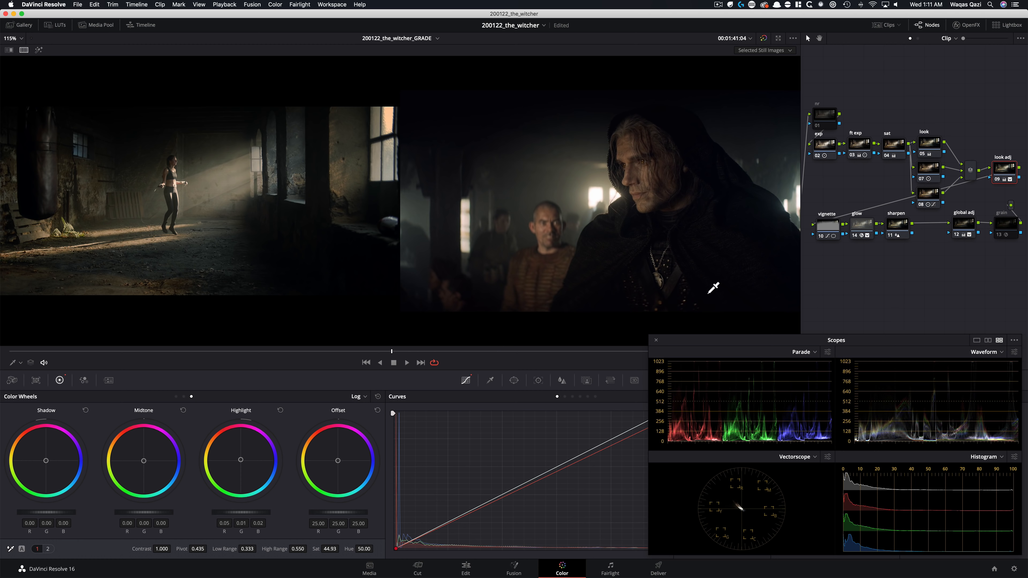
Reduce the look adj node's Lum Vs Sat curve to 0.63 at input luminance 1.00 and set High Range to 0.694.
{"action": "left_click_drag", "start_coordinate": [681, 348], "coordinate": [643, 138]}
{"action": "left_click", "coordinate": [588, 397]}
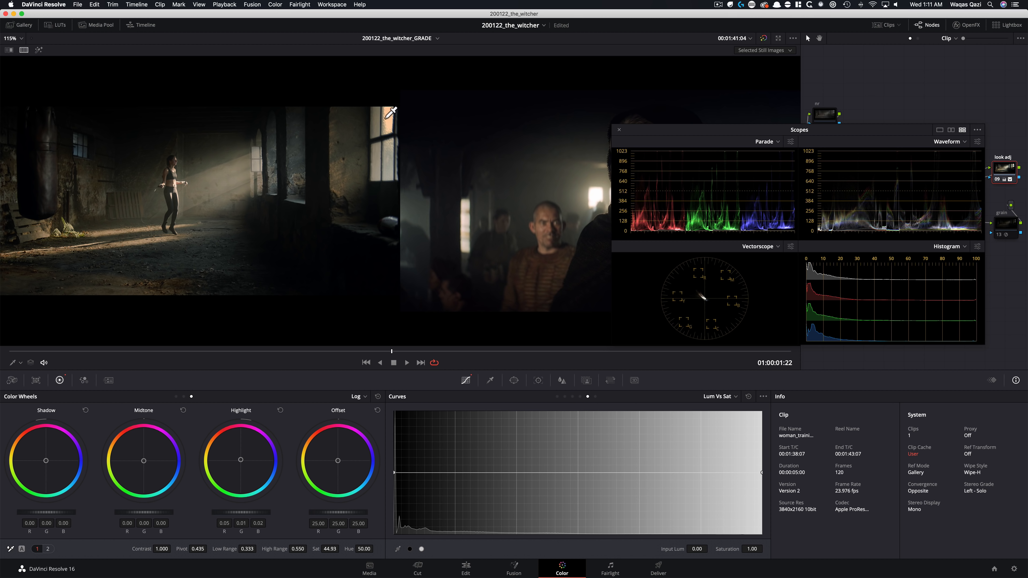
{"action": "left_click_drag", "start_coordinate": [762, 473], "coordinate": [763, 494]}
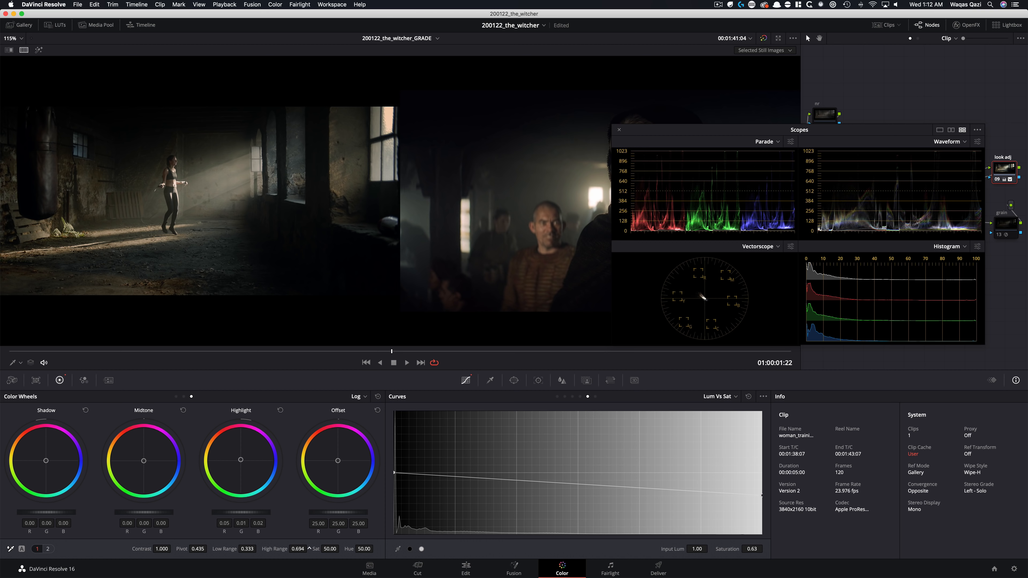
{"action": "key", "text": "super+d"}
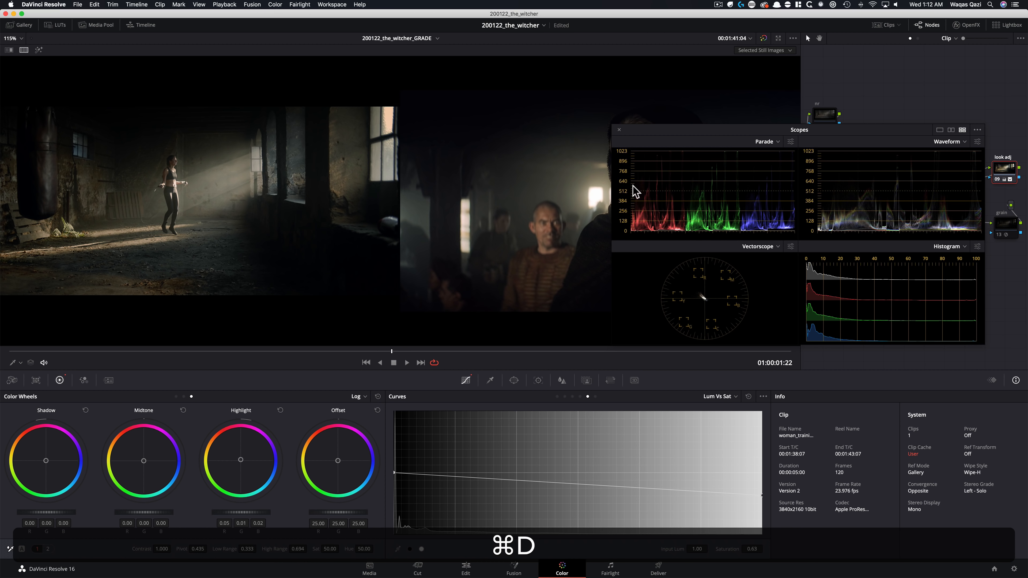
Warm the look adj node's log midtones to 0.05, -0.03, -0.07, undoing and redoing the tint to compare it with the reference still.
{"action": "left_click_drag", "start_coordinate": [689, 133], "coordinate": [731, 348]}
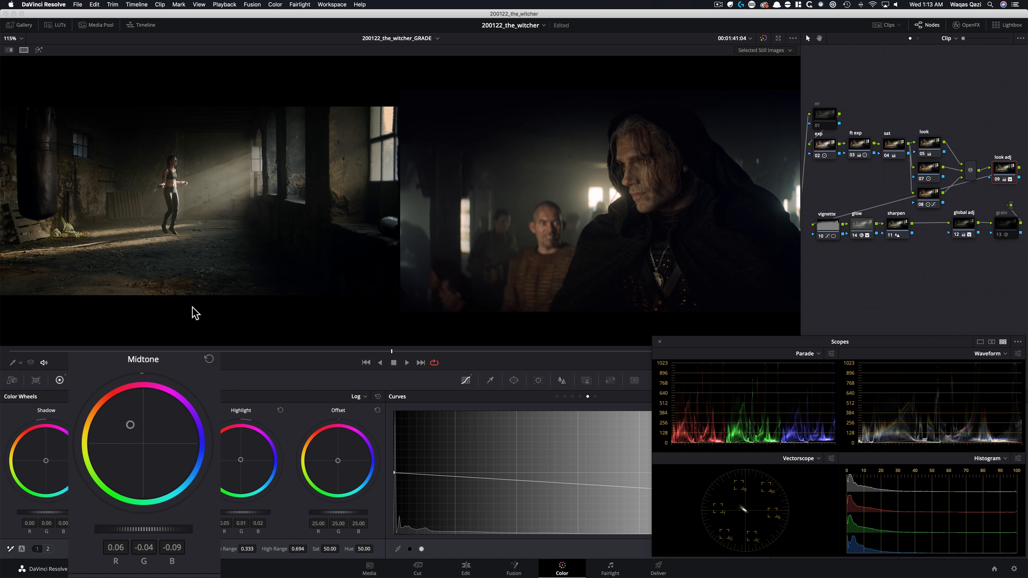
{"action": "left_click_drag", "start_coordinate": [192, 309], "coordinate": [203, 302]}
{"action": "key", "text": "super+z"}
{"action": "key", "text": "super+z"}
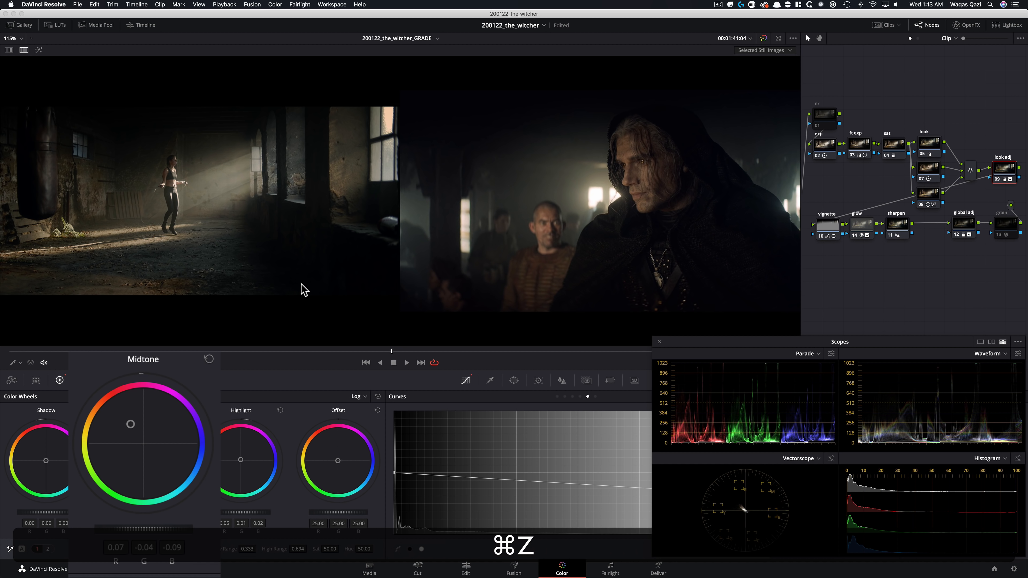
{"action": "key", "text": "shift+super+z"}
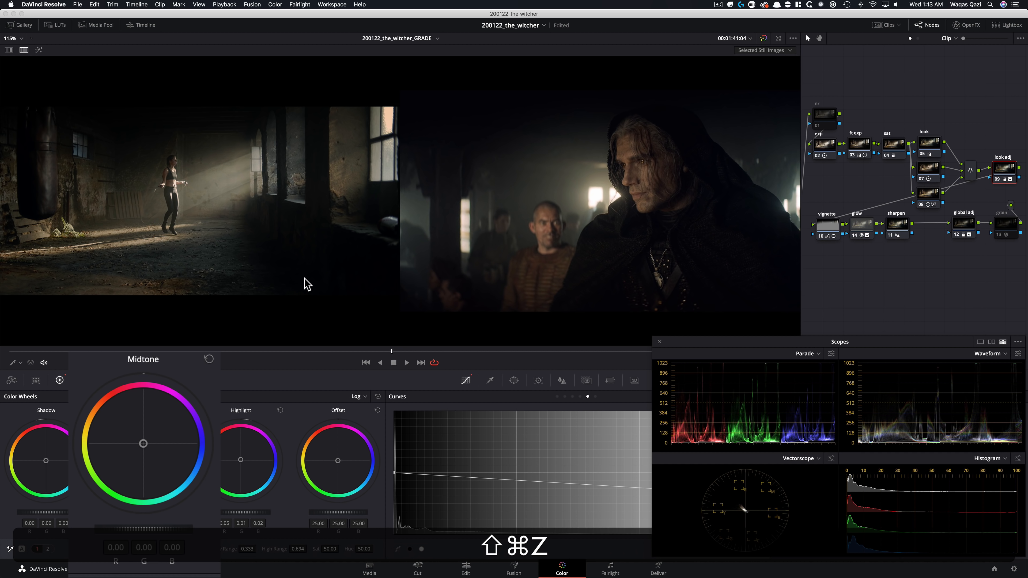
{"action": "key", "text": "super+z"}
{"action": "key", "text": "shift+super+z"}
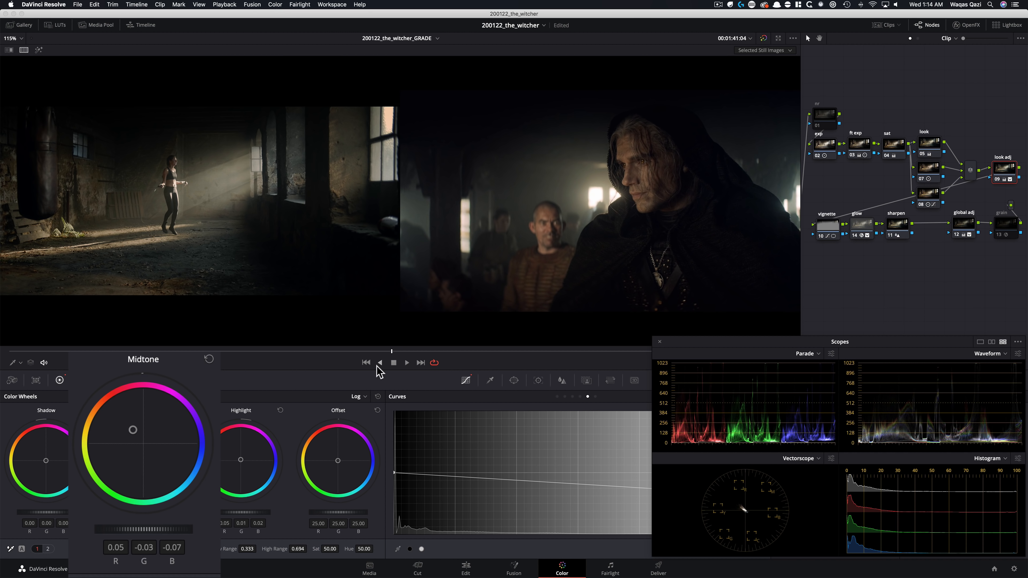
{"action": "key", "text": "super+d"}
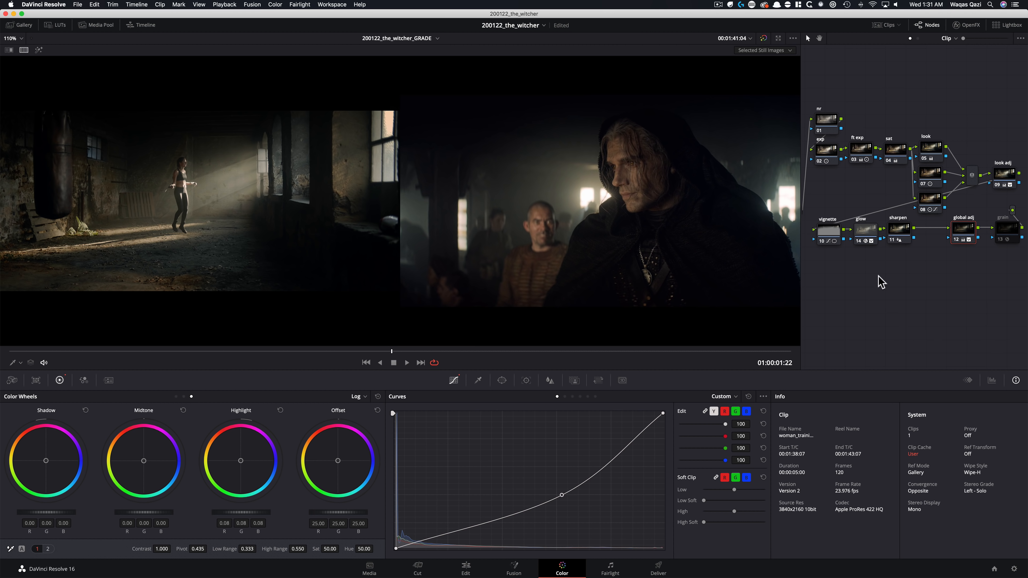
Add a parallel node to global adj with a luminance qualifier low softness of 4.2, and show its selection full frame in highlight view.
{"action": "key", "text": "alt+p"}
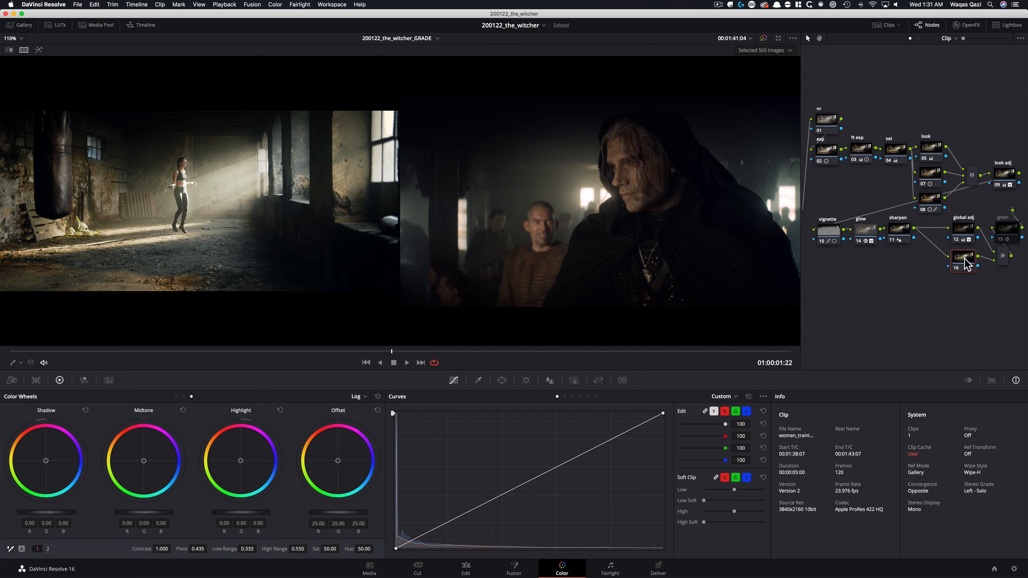
{"action": "left_click", "coordinate": [479, 381]}
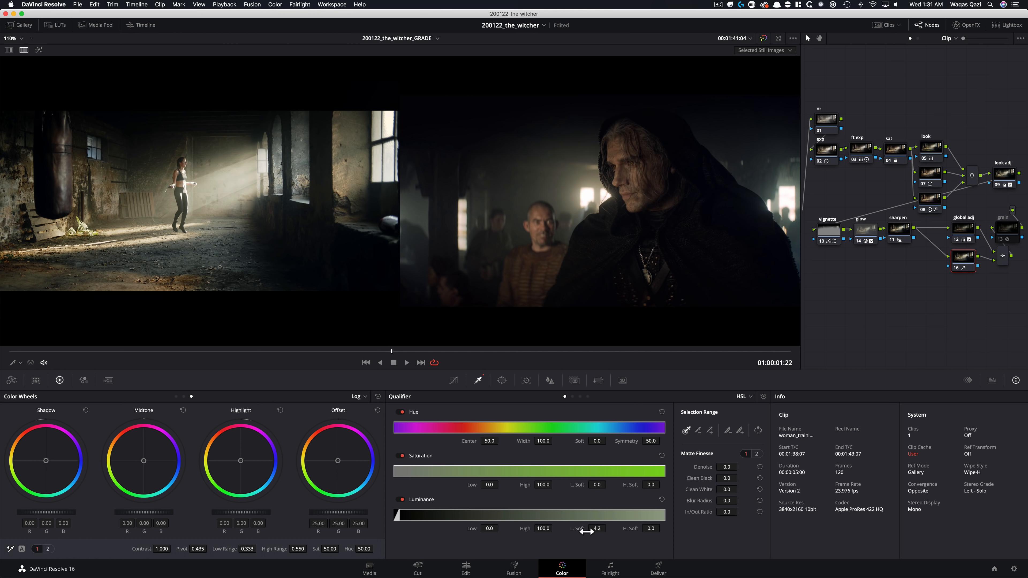
{"action": "key", "text": "super+w"}
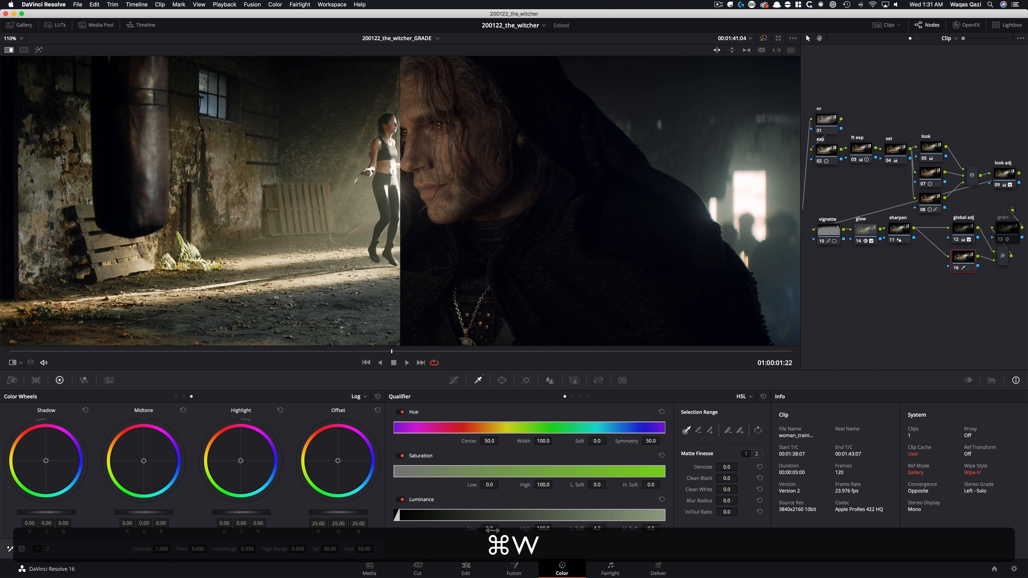
{"action": "key", "text": "super+shift+minus"}
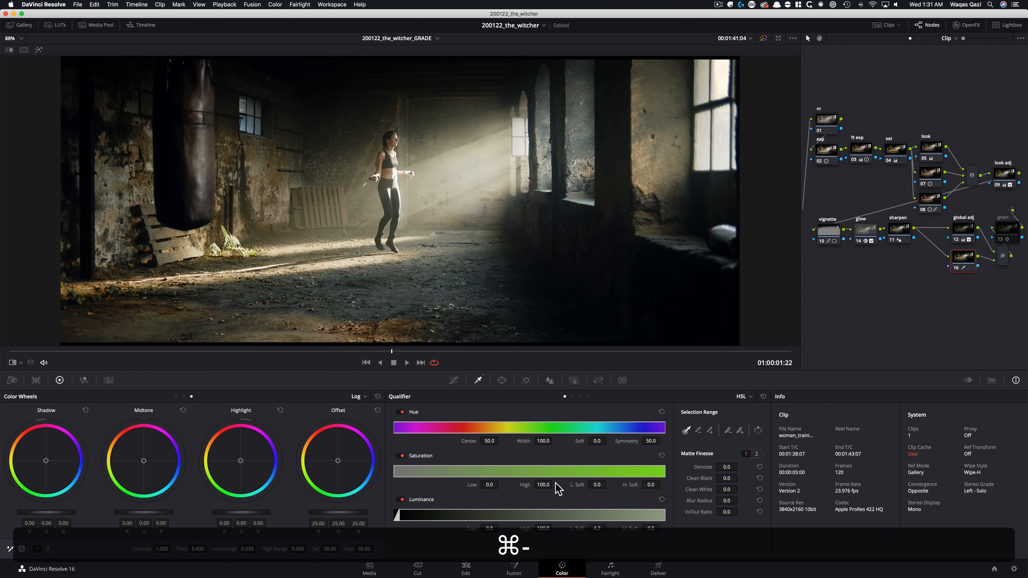
{"action": "key", "text": "shift+h"}
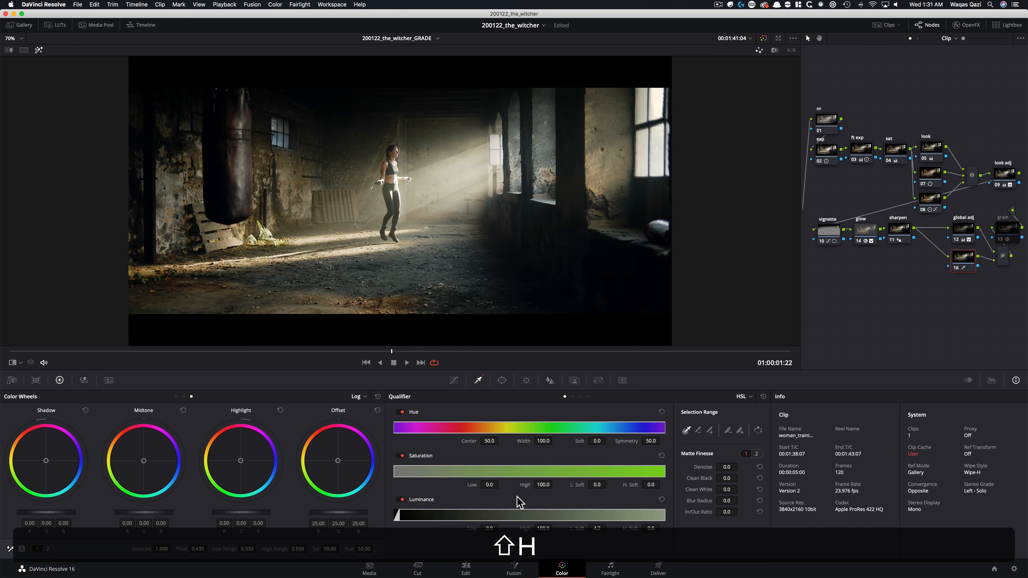
Isolate the bright neutral areas with luminance low 66.0, saturation high 3.3 and a matte blur radius of 10.1.
{"action": "left_click_drag", "start_coordinate": [491, 529], "coordinate": [765, 506]}
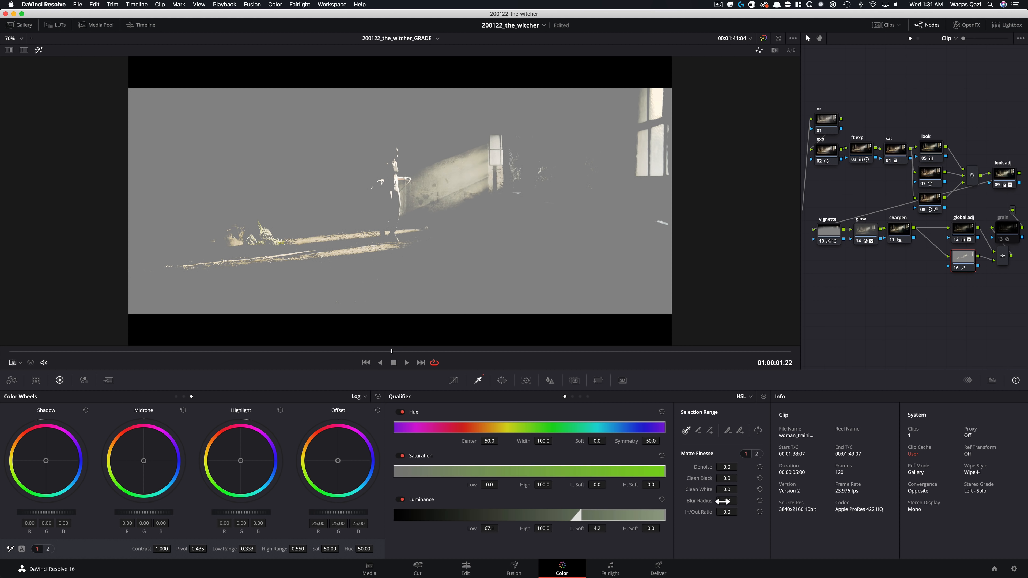
{"action": "left_click_drag", "start_coordinate": [743, 500], "coordinate": [782, 494]}
{"action": "left_click_drag", "start_coordinate": [489, 529], "coordinate": [485, 529]}
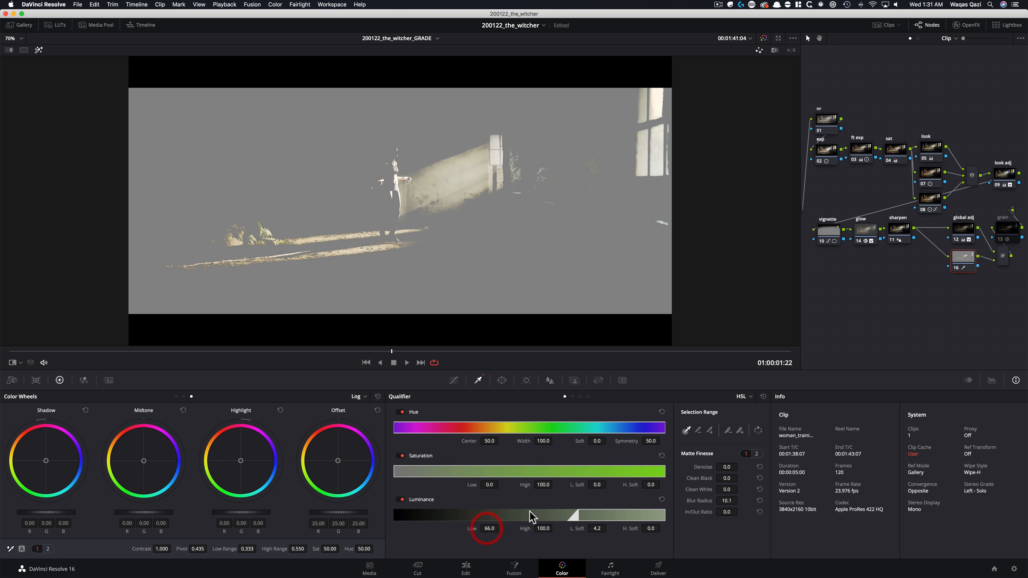
{"action": "left_click_drag", "start_coordinate": [525, 485], "coordinate": [126, 484]}
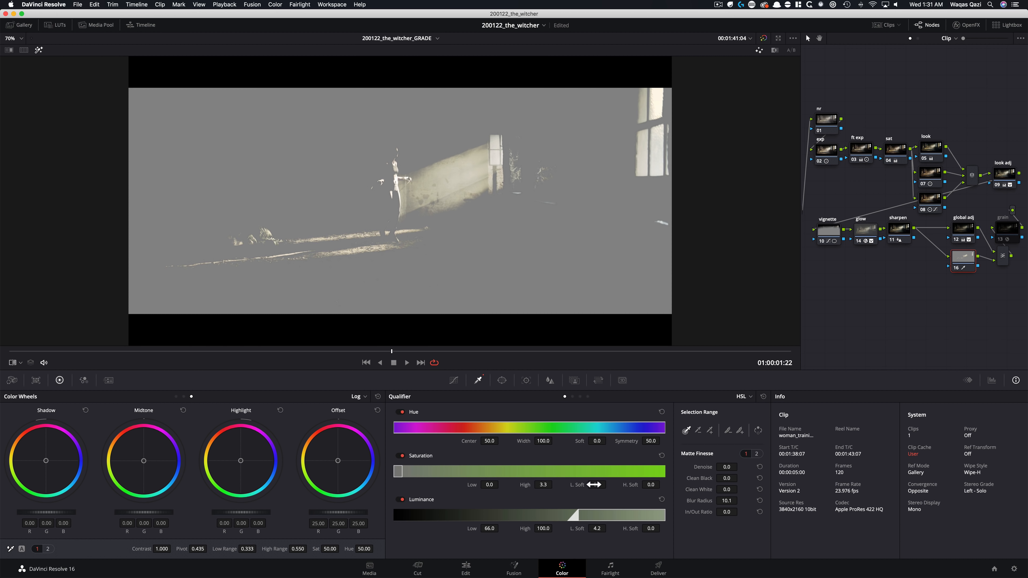
Restrict the key to the large window with a gradient mask rotated 82.75, pan 74.97, tilt 56.64 and softness 11.25, checking it across the clip.
{"action": "left_click", "coordinate": [502, 381]}
{"action": "left_click", "coordinate": [403, 522]}
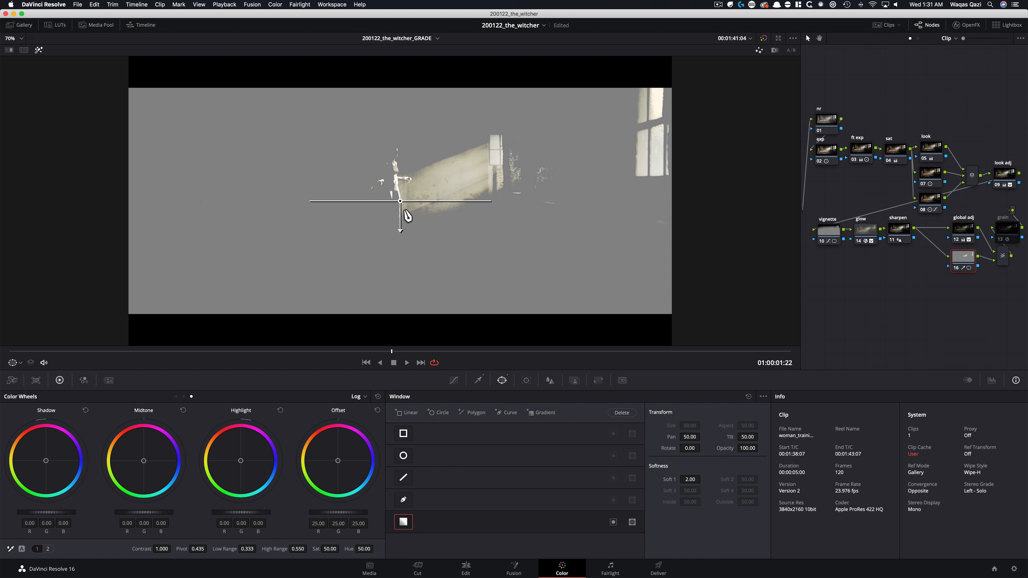
{"action": "left_click_drag", "start_coordinate": [574, 157], "coordinate": [529, 144]}
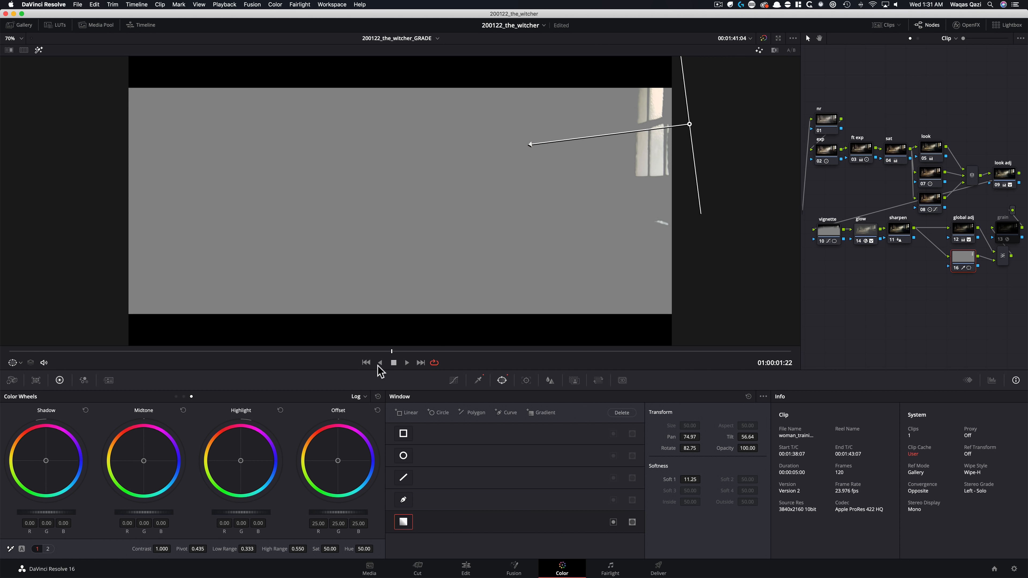
{"action": "left_click", "coordinate": [17, 351]}
{"action": "left_click_drag", "start_coordinate": [3, 350], "coordinate": [340, 364]}
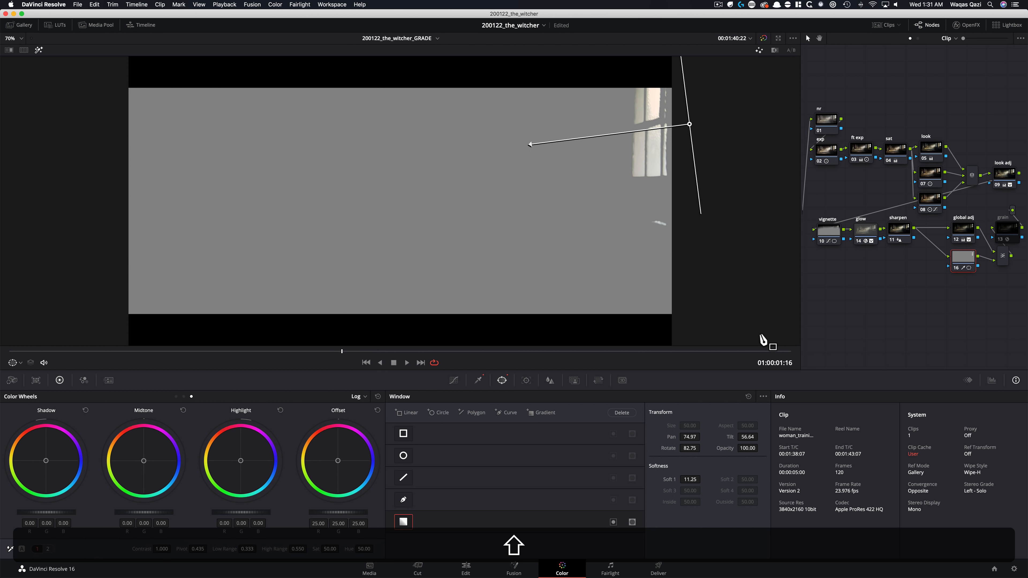
Leave highlight view and repeatedly compare the large window with and without the parallel node 16.
{"action": "key", "text": "shift+h"}
{"action": "key", "text": "super"}
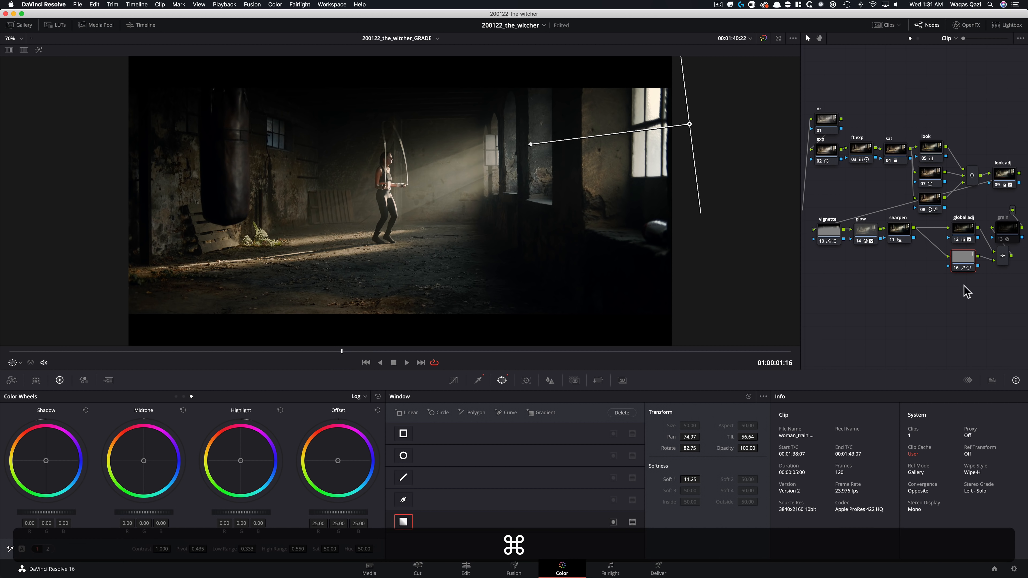
{"action": "key", "text": "super+d"}
{"action": "key", "text": "super+d"}
{"action": "key", "text": "super+d"}
{"action": "key", "text": "super+d"}
{"action": "key", "text": "super+d"}
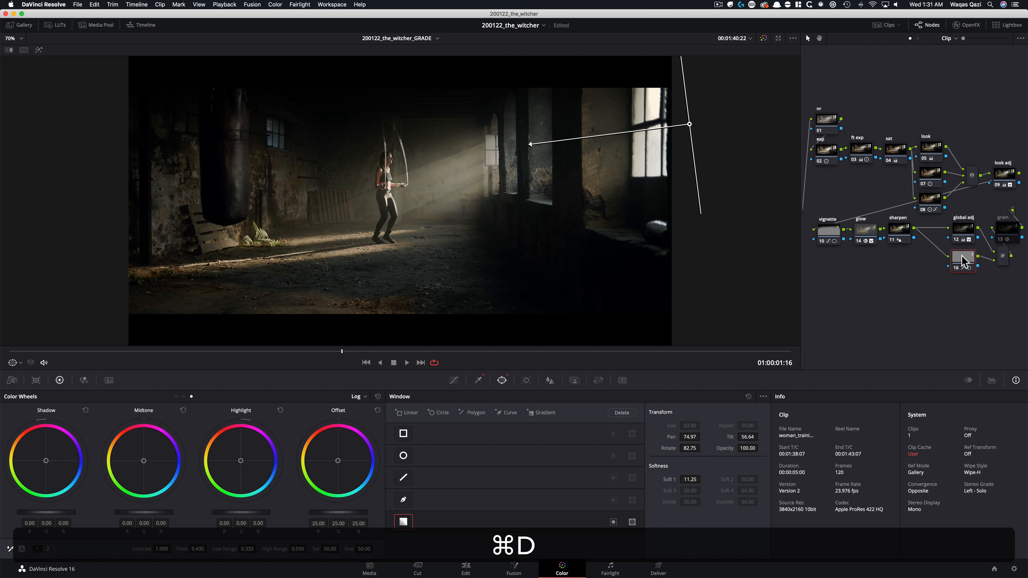
{"action": "key", "text": "super+d"}
{"action": "key", "text": "super+d"}
{"action": "key", "text": "super+d"}
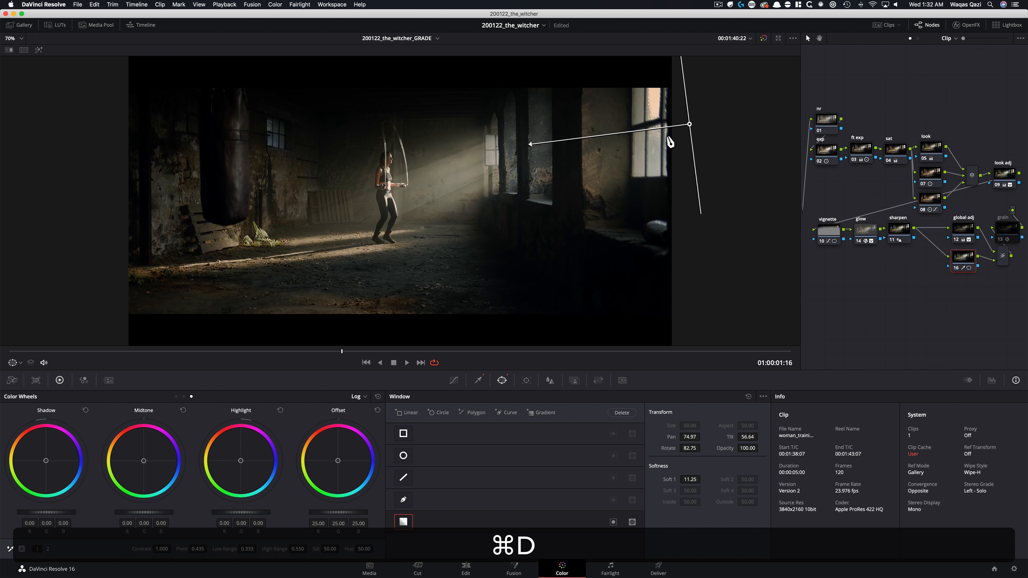
{"action": "key", "text": "super+d"}
{"action": "key", "text": "super+d"}
{"action": "key", "text": "super+d"}
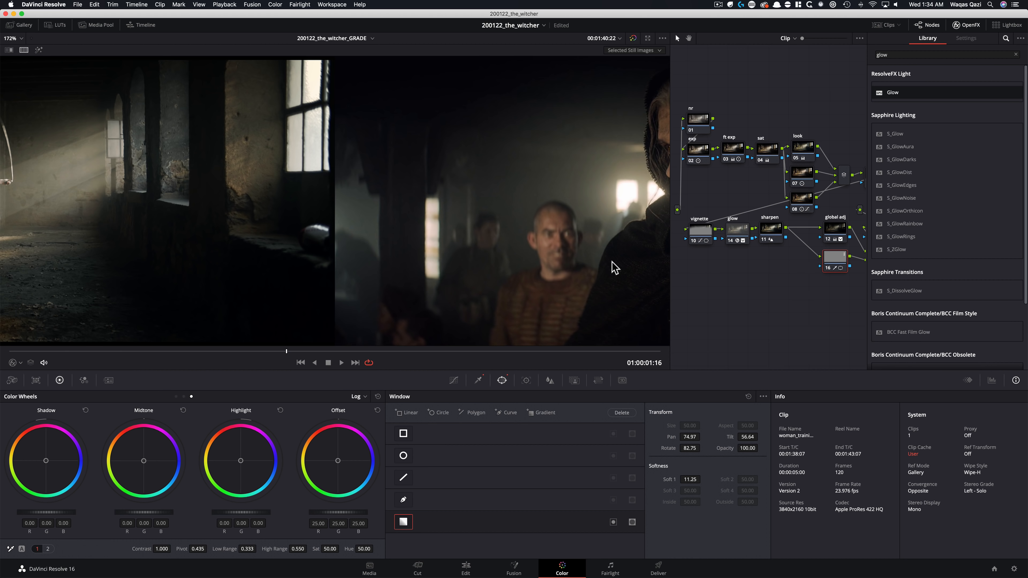
Warm node 16's log highlights to 0.07, -0.04, -0.10 beside the reference still, and compare with and without the node.
{"action": "key", "text": "super+minus"}
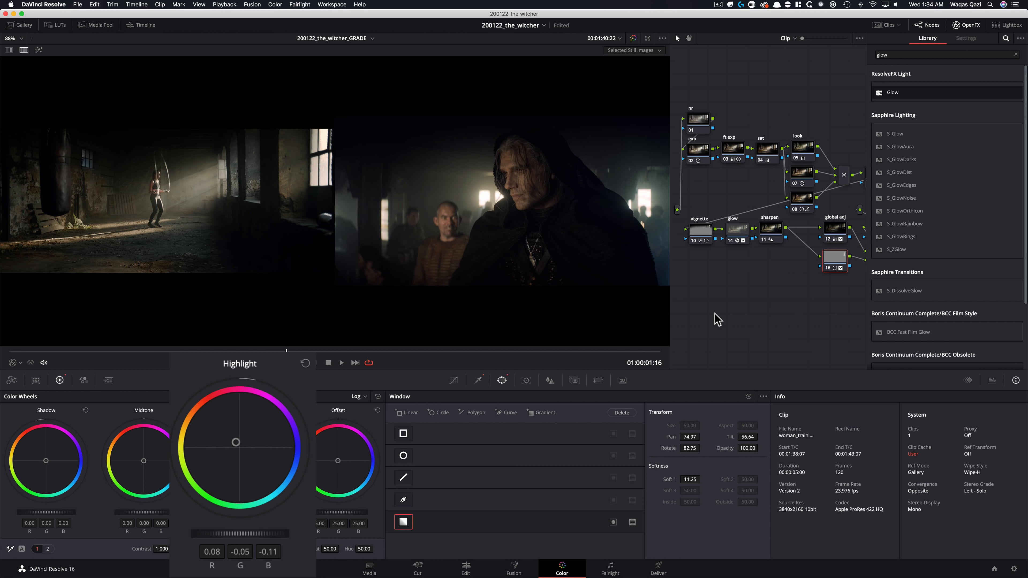
{"action": "key", "text": "super"}
{"action": "key", "text": "super+d"}
{"action": "key", "text": "super+d"}
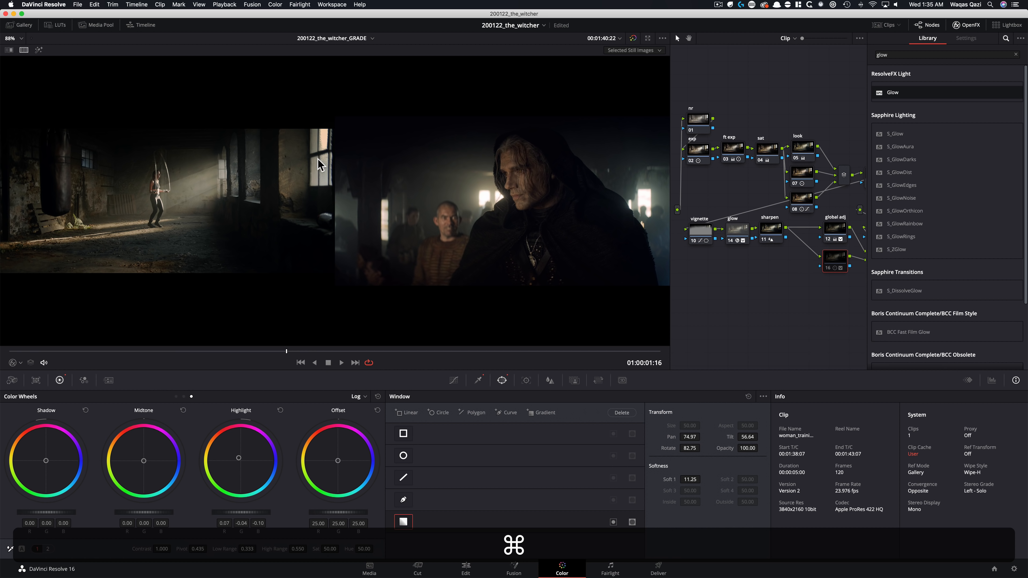
Compare the large window with and without node 16's warm highlights, and check the shot across the clip.
{"action": "key", "text": "super+d"}
{"action": "key", "text": "super+d"}
{"action": "key", "text": "super+d"}
{"action": "key", "text": "super+d"}
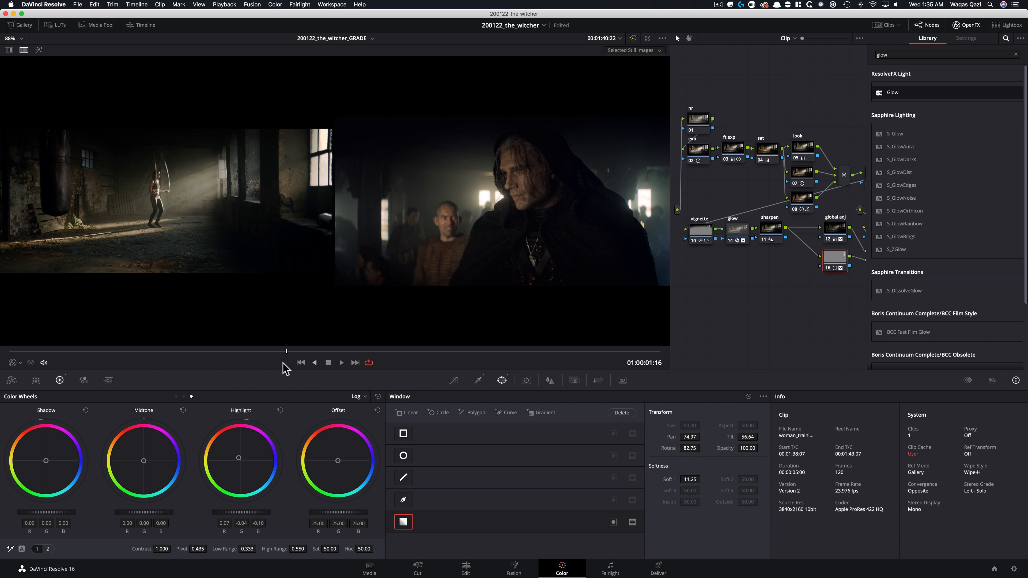
{"action": "key", "text": "super+d"}
{"action": "key", "text": "super+d"}
{"action": "left_click", "coordinate": [54, 350]}
{"action": "left_click_drag", "start_coordinate": [53, 347], "coordinate": [321, 352]}
Hide the effects library to enlarge the split viewer, and show the video scopes.
{"action": "left_click", "coordinate": [978, 26]}
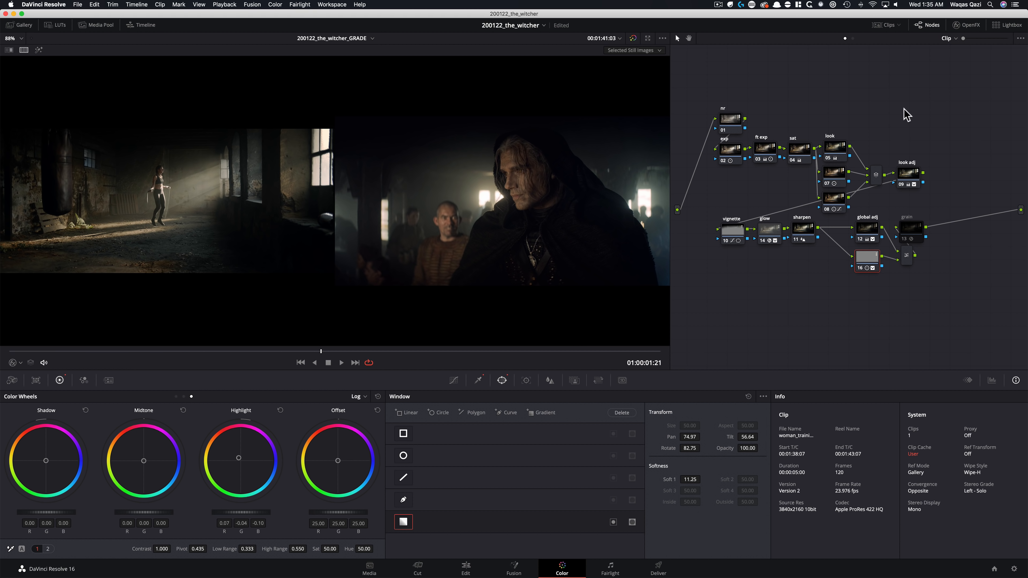
{"action": "left_click_drag", "start_coordinate": [669, 221], "coordinate": [784, 227]}
{"action": "key", "text": "super+equal"}
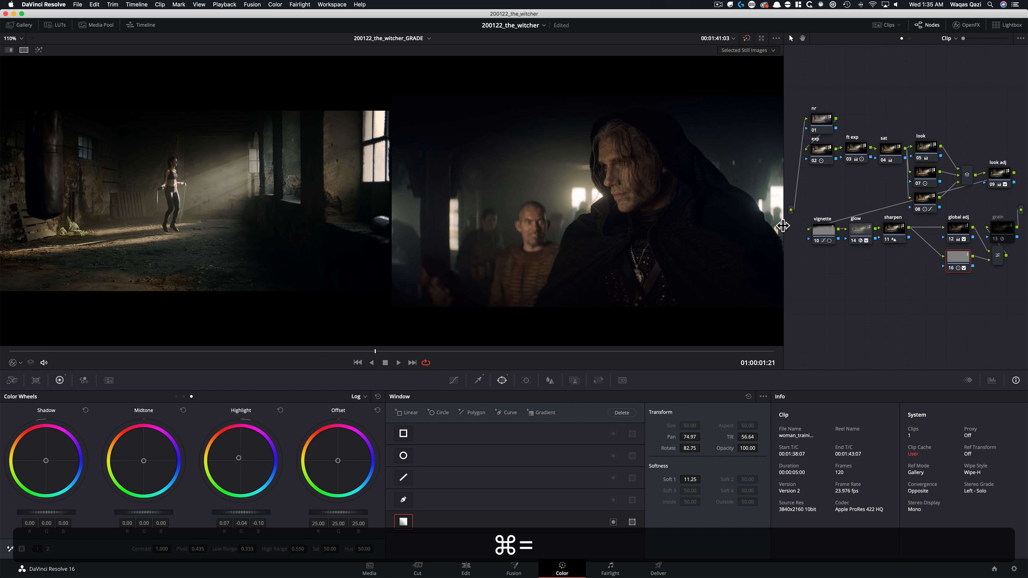
{"action": "key", "text": "super+shift+w"}
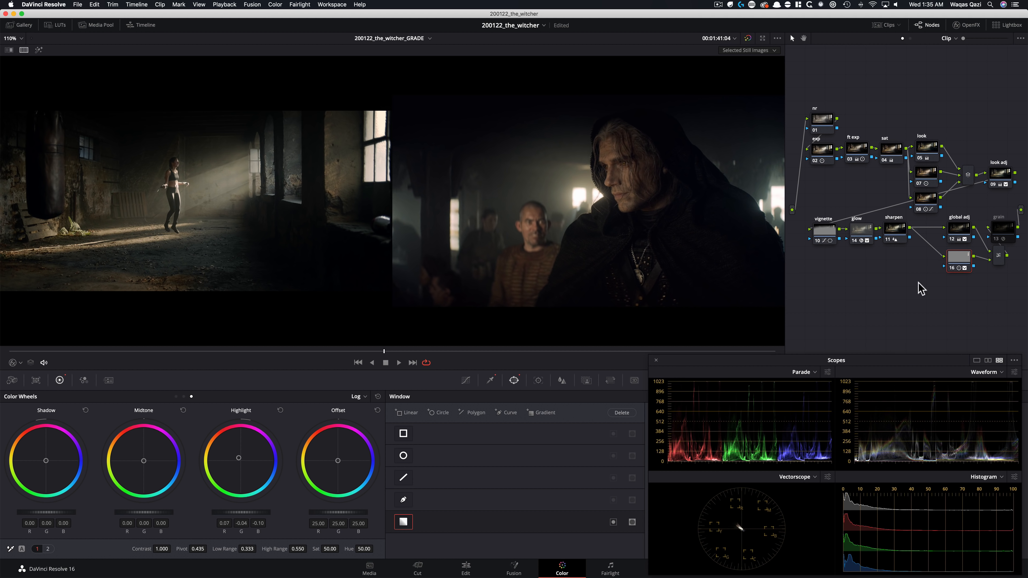
Disable every node in the tree, and re-enable the exp node, comparing the image with and without it.
{"action": "left_click_drag", "start_coordinate": [822, 92], "coordinate": [1005, 284]}
{"action": "key", "text": "super+d"}
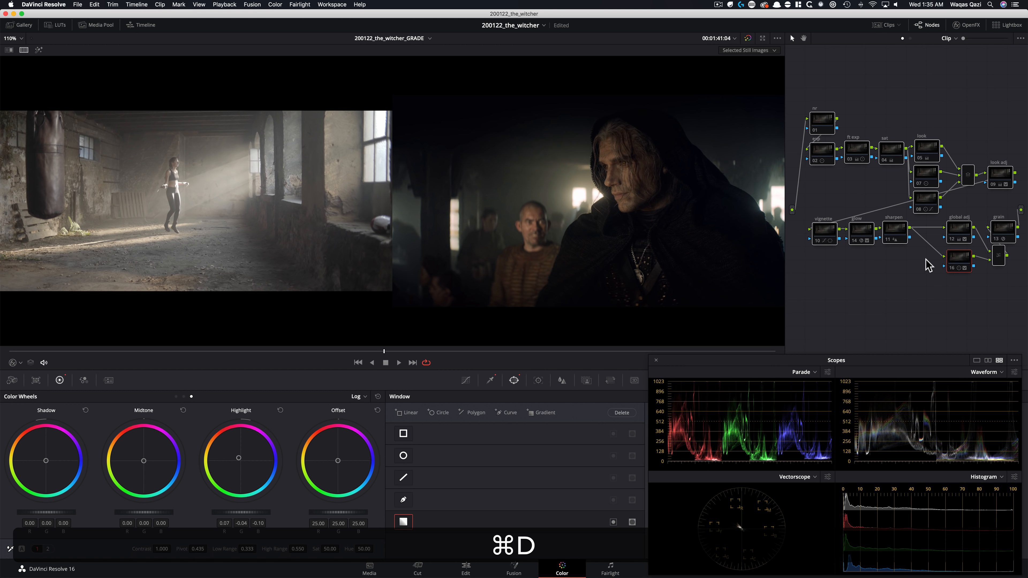
{"action": "left_click", "coordinate": [823, 149]}
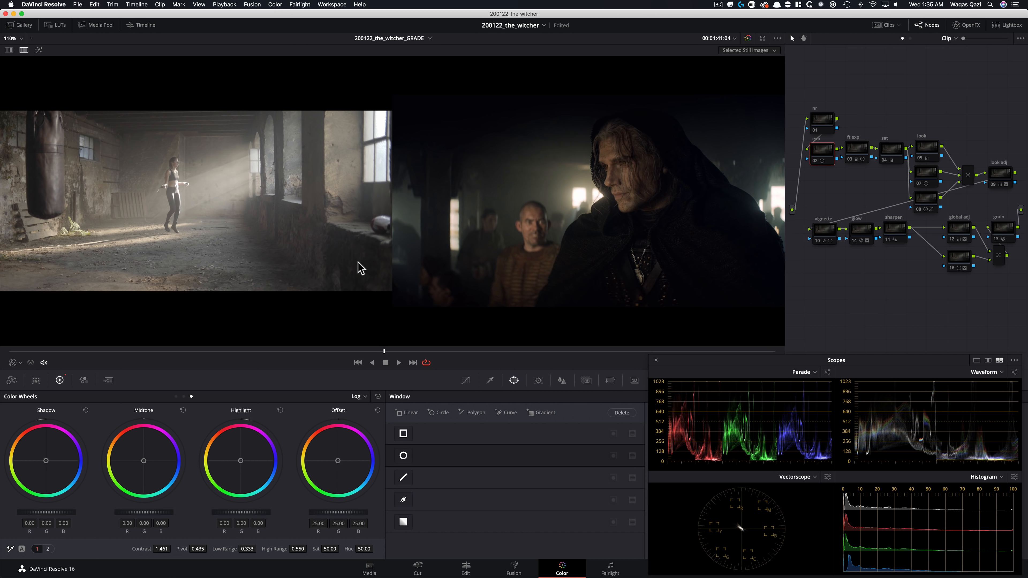
{"action": "key", "text": "super+d"}
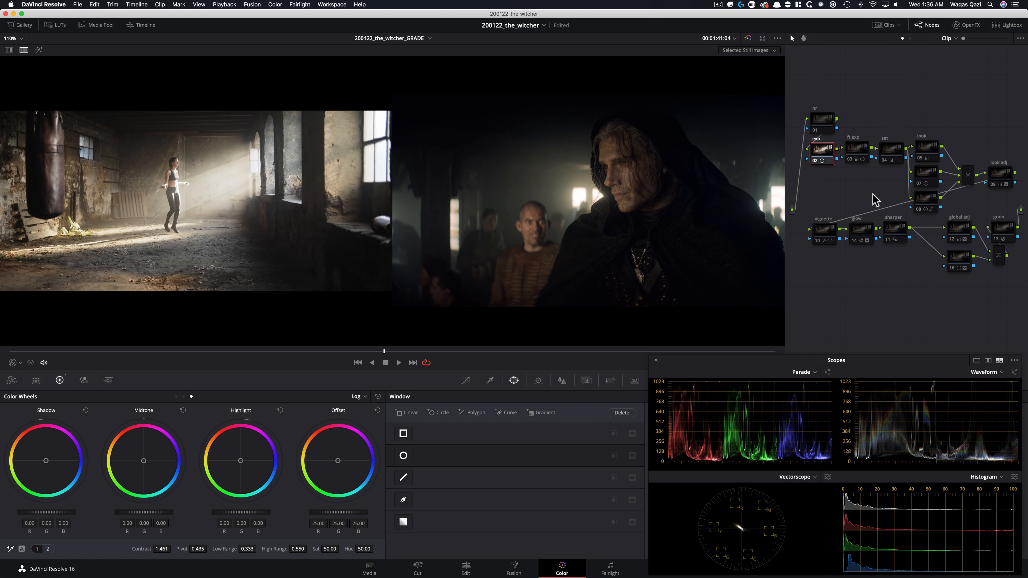
{"action": "key", "text": "super+d"}
{"action": "key", "text": "super+d"}
Re-enable the ft exp and sat nodes one after the other, comparing the image with and without the saturation.
{"action": "left_click", "coordinate": [857, 149]}
{"action": "key", "text": "super+d"}
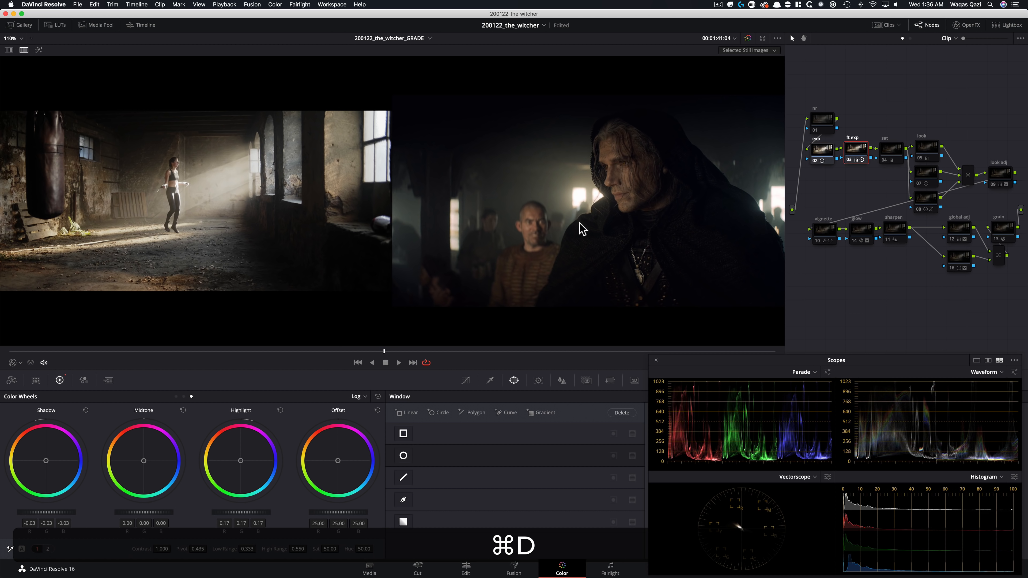
{"action": "left_click", "coordinate": [889, 150]}
{"action": "key", "text": "super+d"}
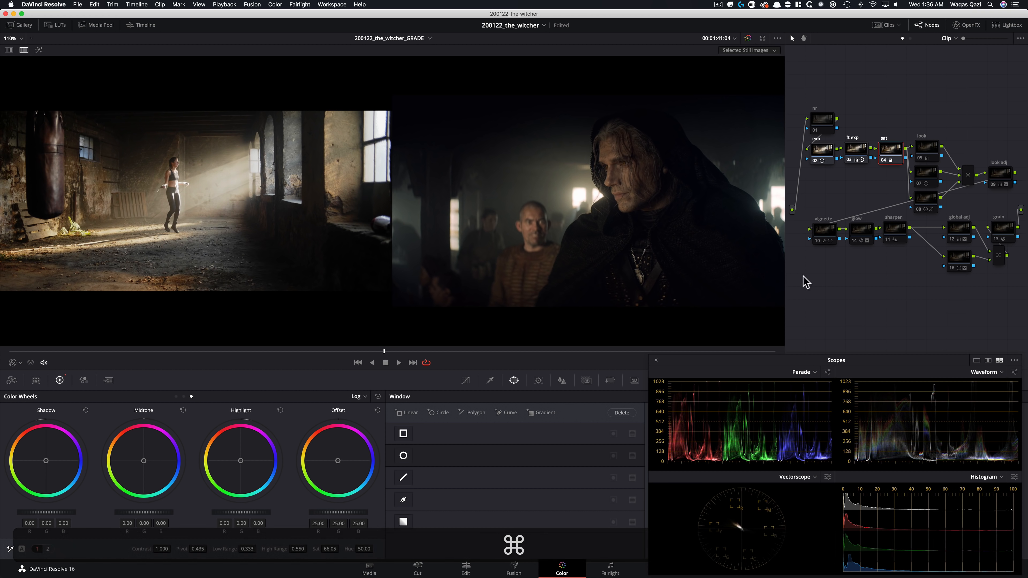
{"action": "key", "text": "super+d"}
{"action": "key", "text": "super+d"}
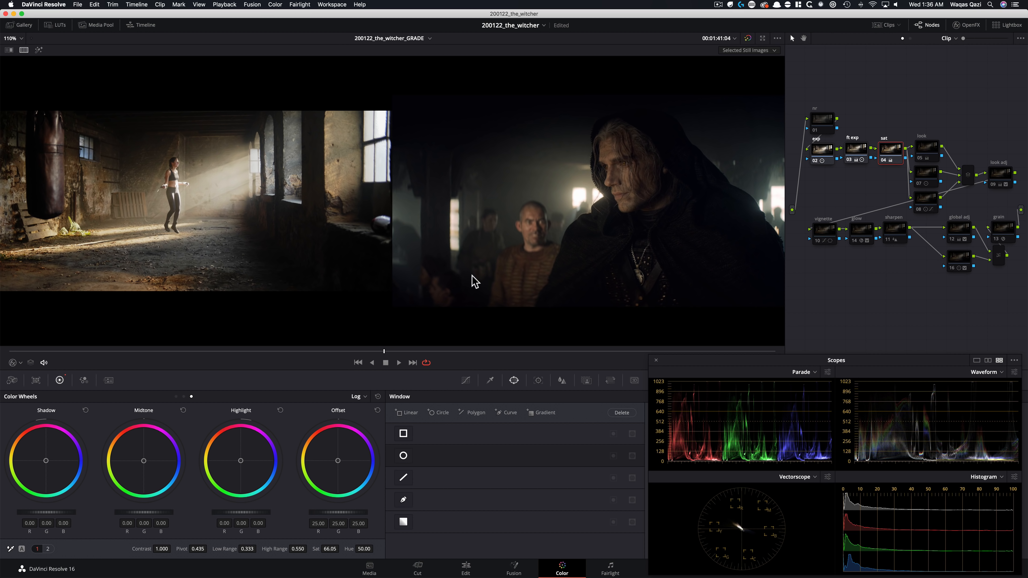
Re-enable the look node 05 and the parallel node 07, comparing the image with and without node 07.
{"action": "left_click", "coordinate": [927, 147]}
{"action": "key", "text": "super+d"}
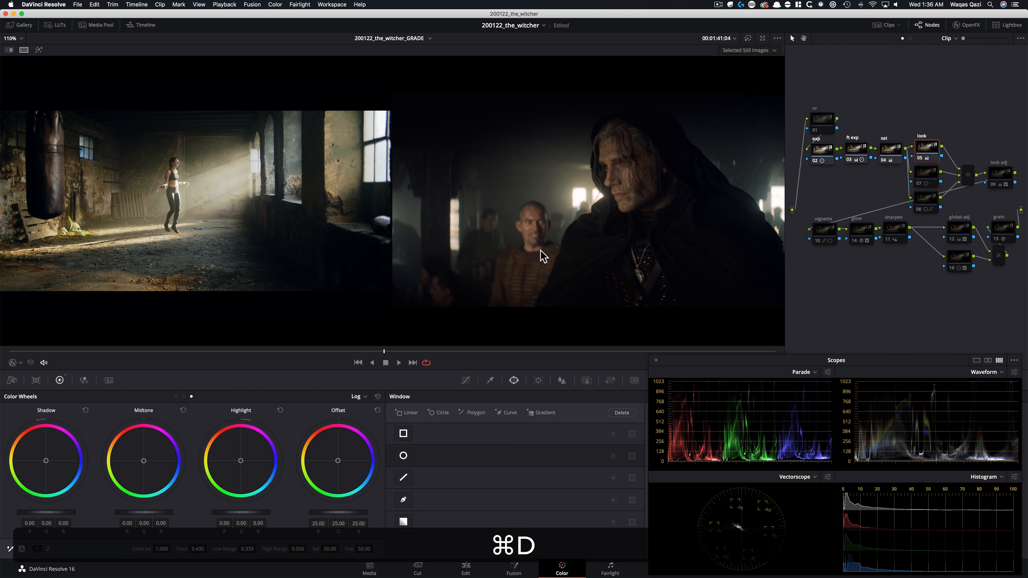
{"action": "key", "text": "super+d"}
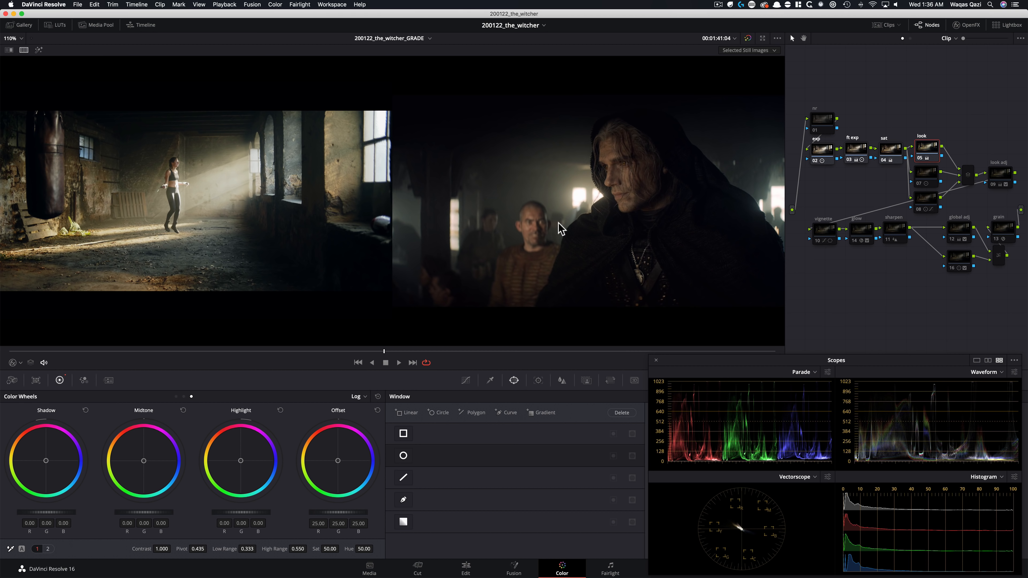
{"action": "left_click", "coordinate": [922, 178]}
{"action": "key", "text": "super+d"}
{"action": "key", "text": "super+d"}
{"action": "key", "text": "super+d"}
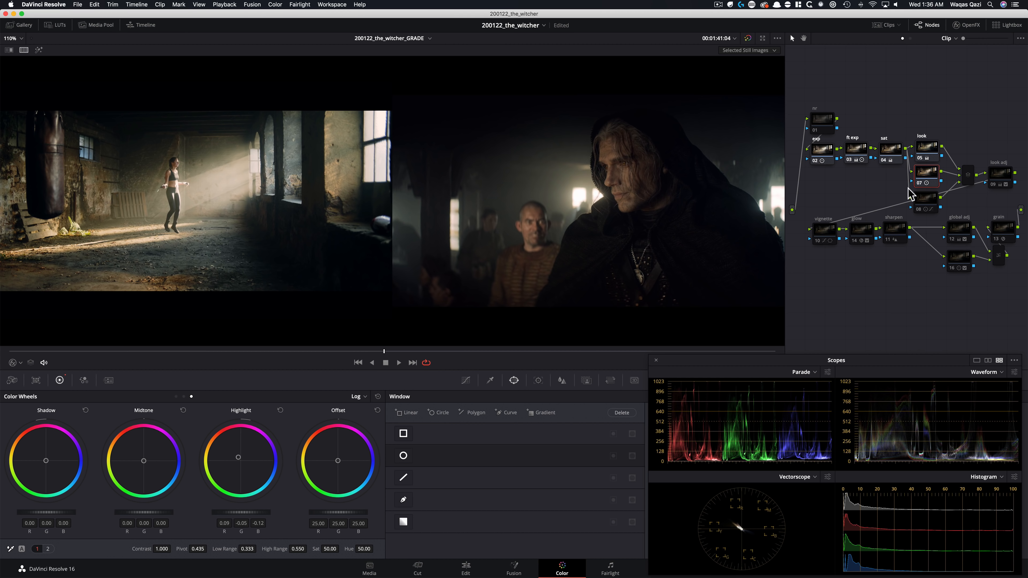
Re-enable the parallel node 08 and the look adj node that follows the parallel mixer.
{"action": "left_click", "coordinate": [929, 206]}
{"action": "key", "text": "super+d"}
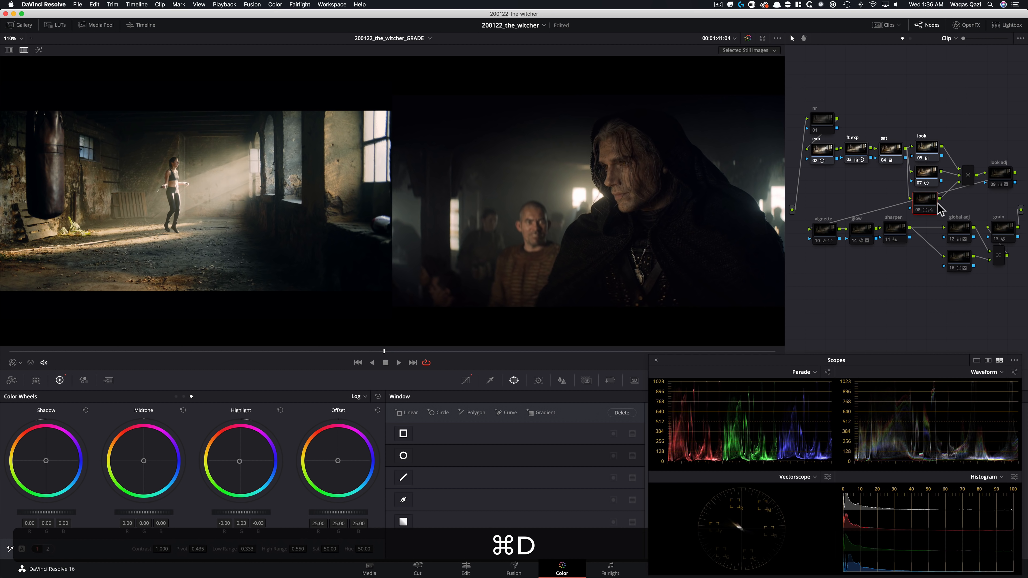
{"action": "key", "text": "super+d"}
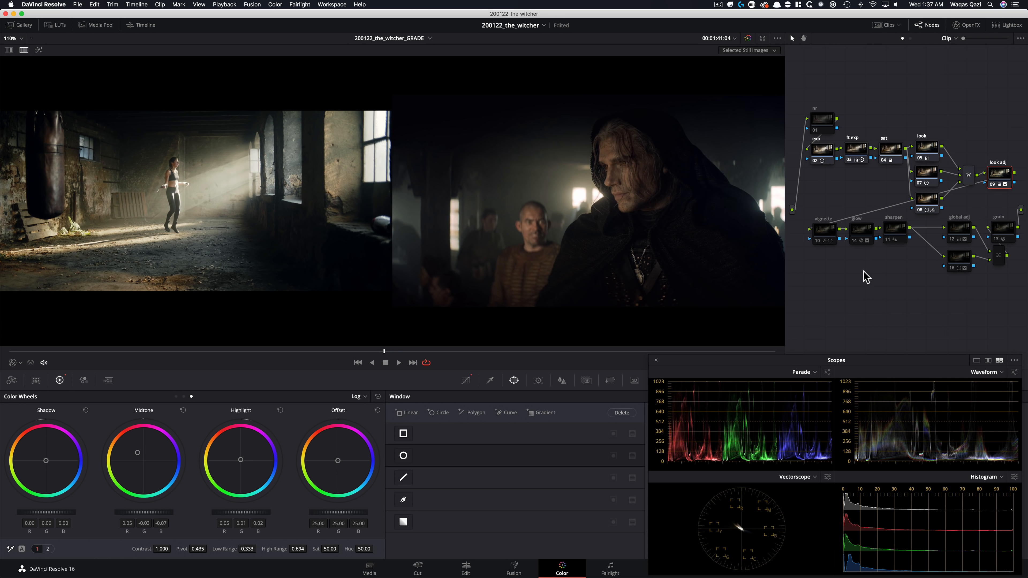
Re-enable the vignette and glow nodes one at a time to review their effect on the clip.
{"action": "left_click", "coordinate": [815, 233]}
{"action": "key", "text": "super+d"}
{"action": "key", "text": "super+d"}
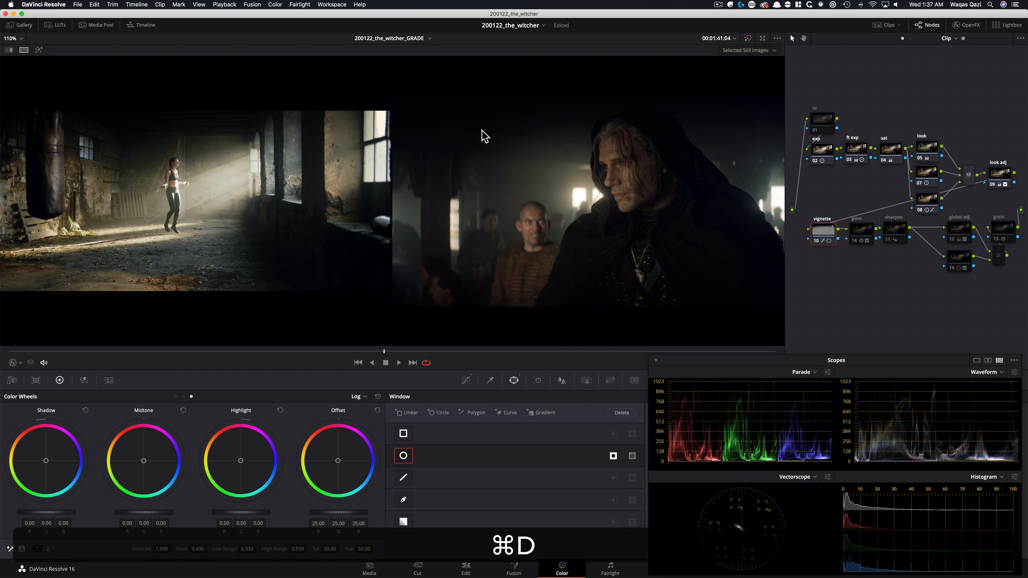
{"action": "left_click", "coordinate": [872, 233]}
{"action": "key", "text": "super+d"}
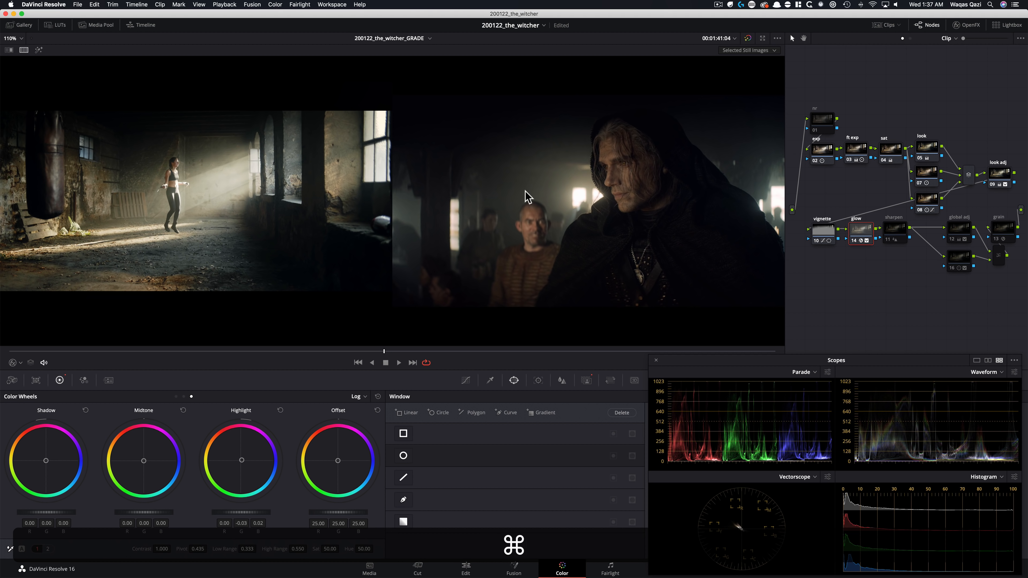
Re-enable the sharpen and global adj nodes, comparing the image with and without the global adjustment.
{"action": "left_click", "coordinate": [902, 233]}
{"action": "key", "text": "cmd+d"}
{"action": "left_click", "coordinate": [958, 229]}
{"action": "key", "text": "cmd+d"}
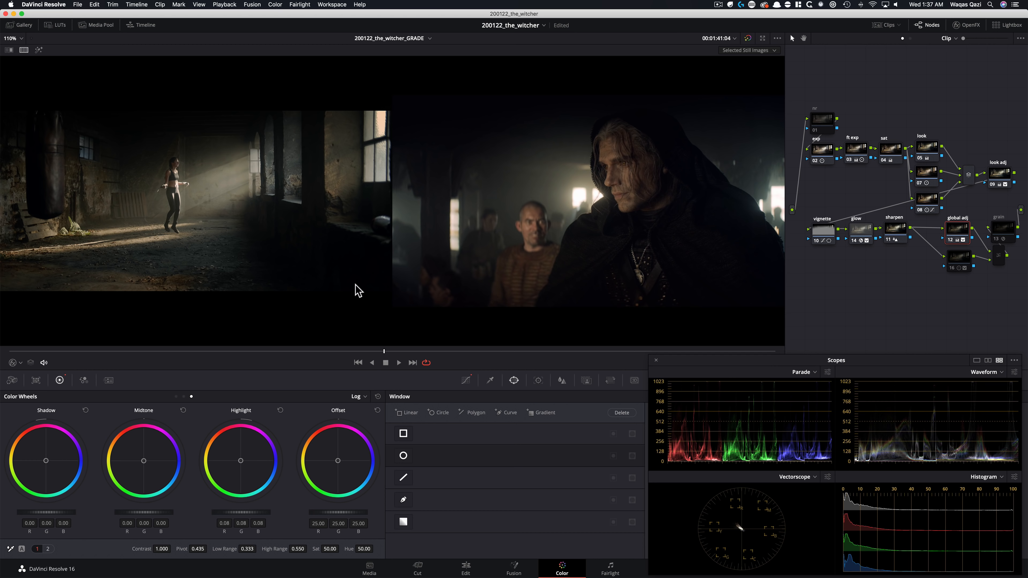
{"action": "key", "text": "cmd+d"}
Re-enable the window node 16 and the grain node, and select the global adj node.
{"action": "left_click", "coordinate": [958, 257]}
{"action": "key", "text": "cmd+d"}
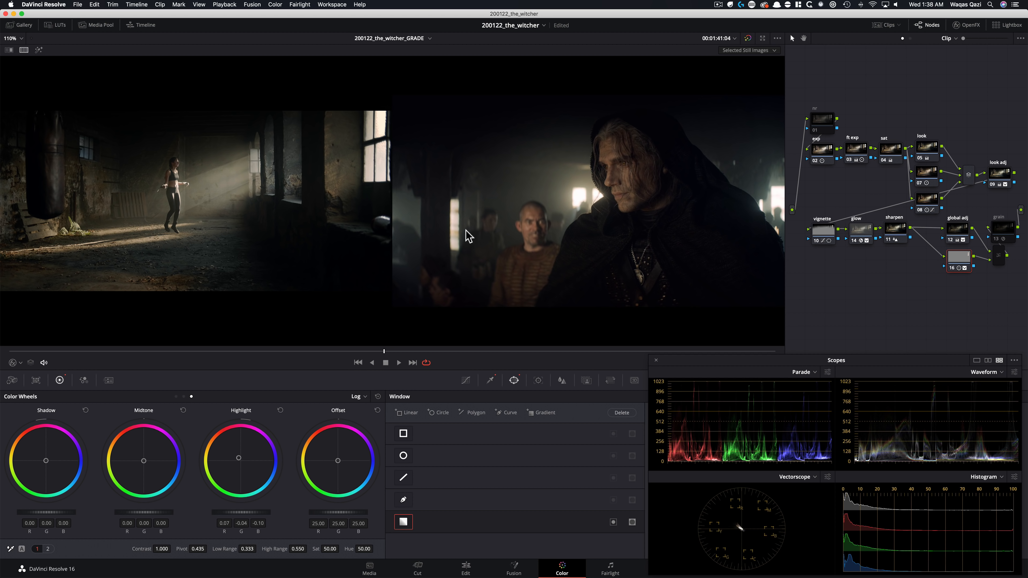
{"action": "left_click", "coordinate": [1003, 233]}
{"action": "key", "text": "super+d"}
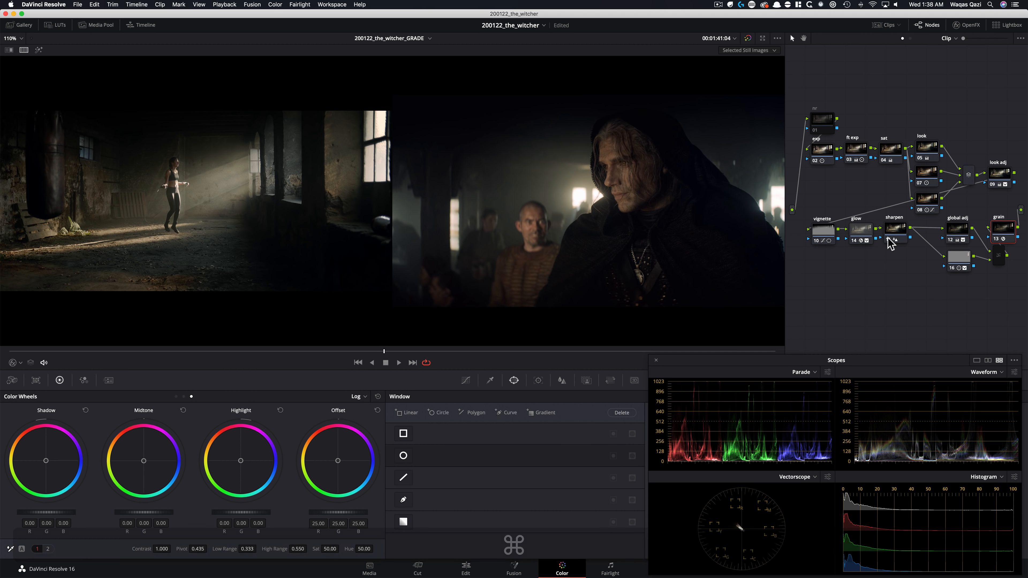
{"action": "left_click", "coordinate": [958, 229]}
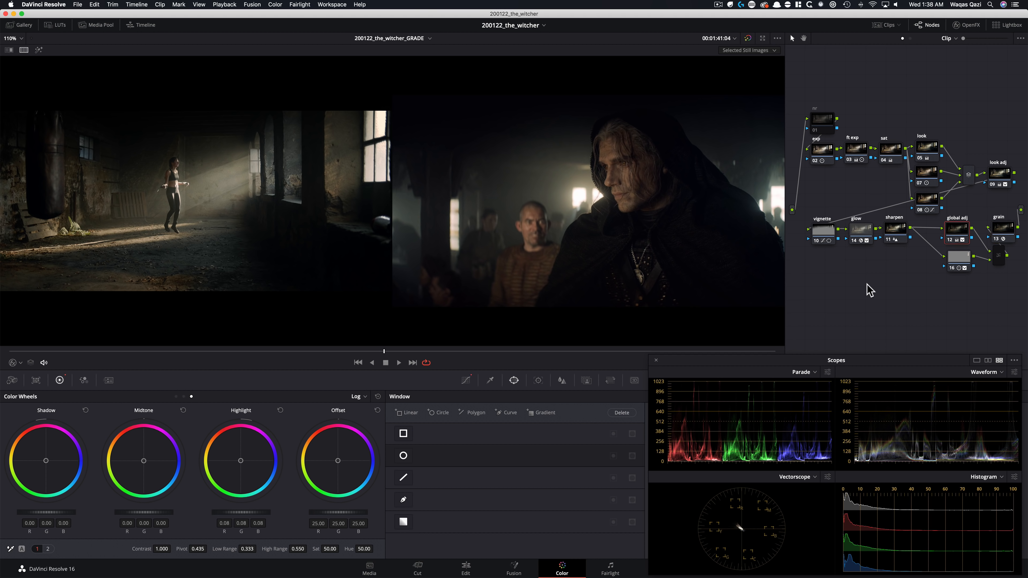